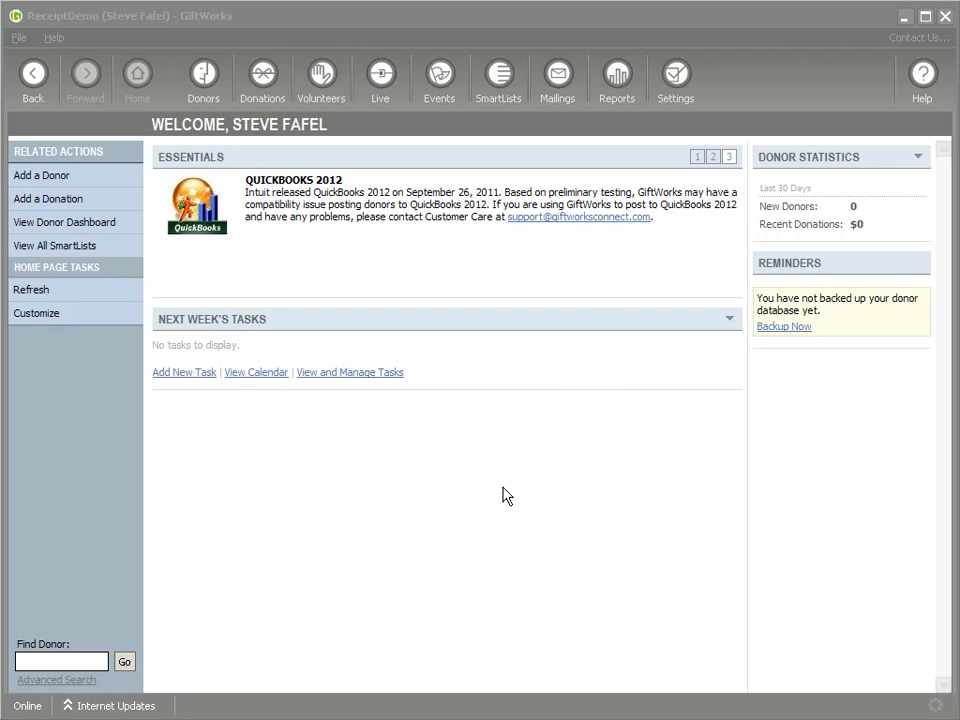
# Open the Settings page listing Customize, Accounting, Security, Database and other options
pyautogui.click(680, 85)
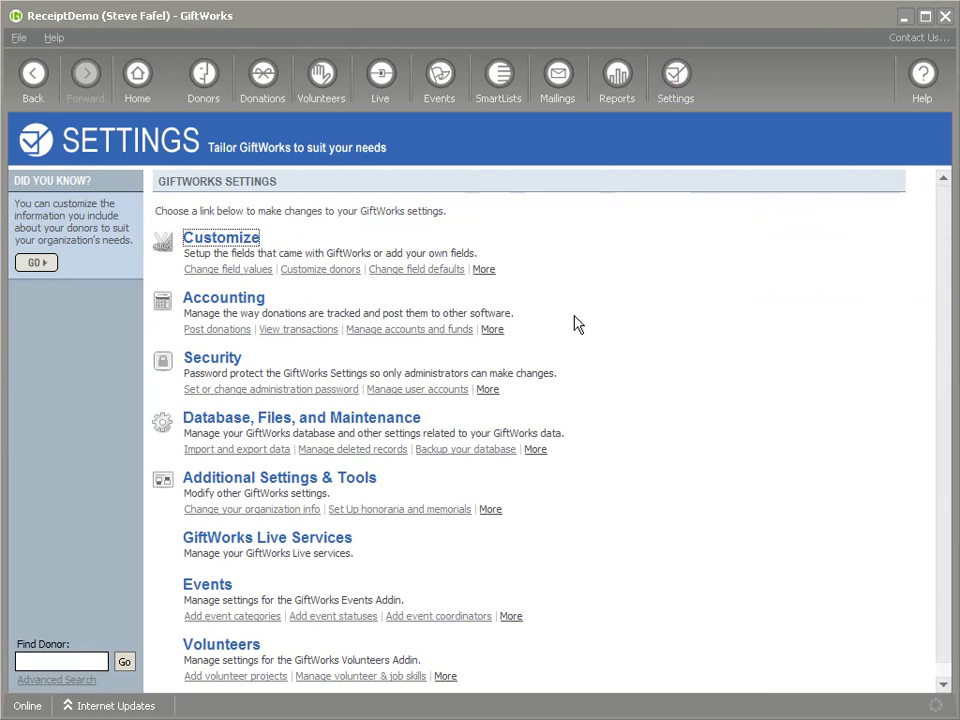
# Open the Receipt Groups field values under Customize > Change GiftWorks Fields
pyautogui.click(213, 240)
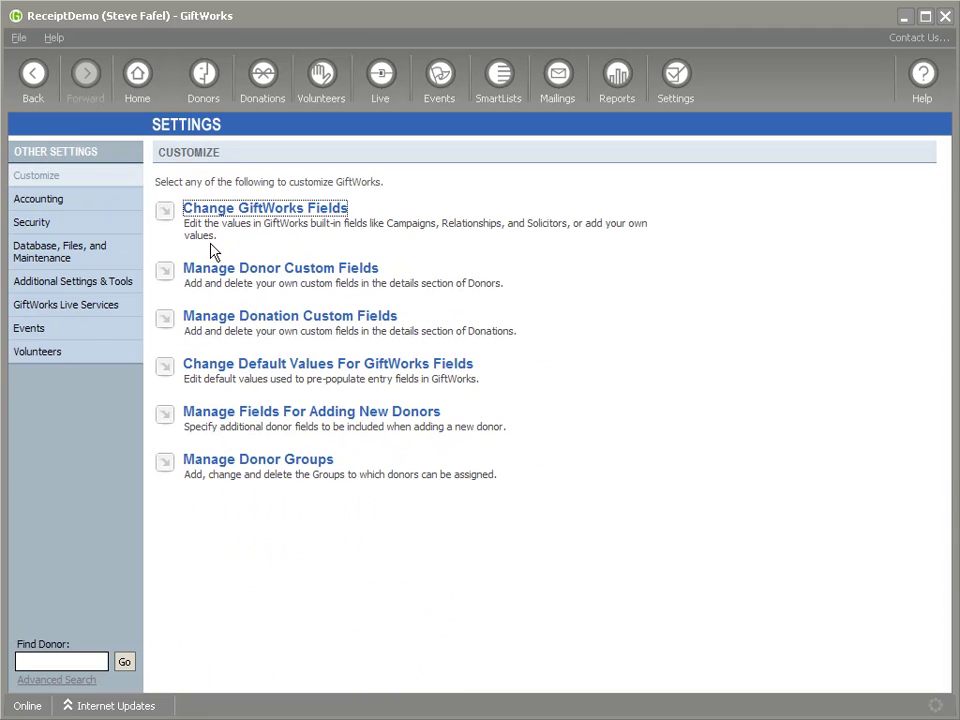
pyautogui.click(268, 212)
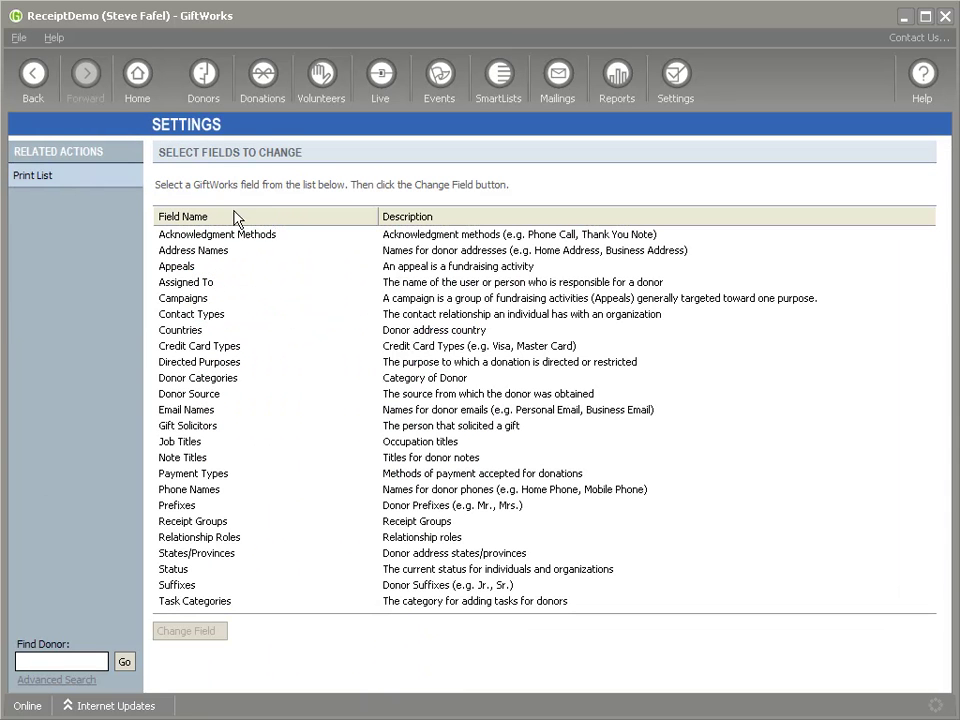
pyautogui.click(213, 521)
pyautogui.click(188, 632)
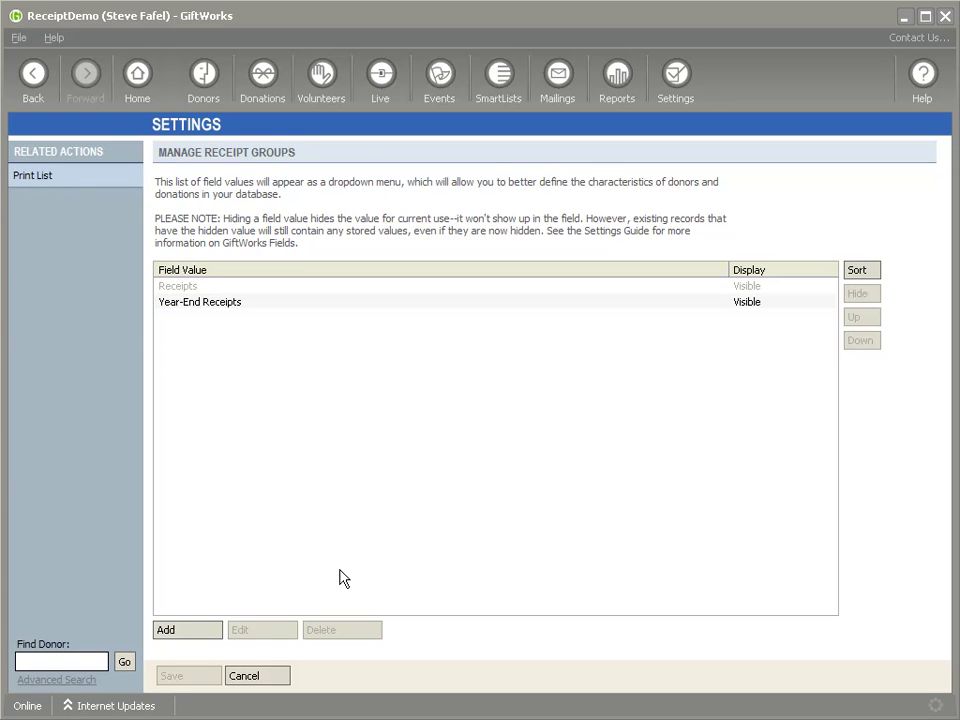
# Add a new 'Monthly Receipt' receipt group
pyautogui.click(180, 286)
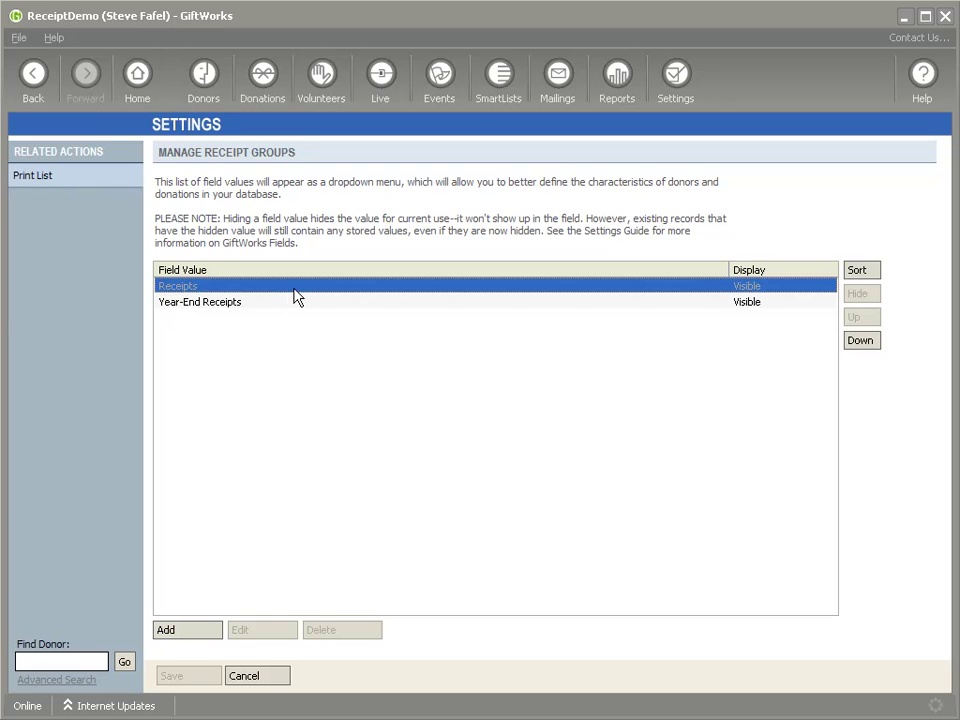
pyautogui.click(185, 303)
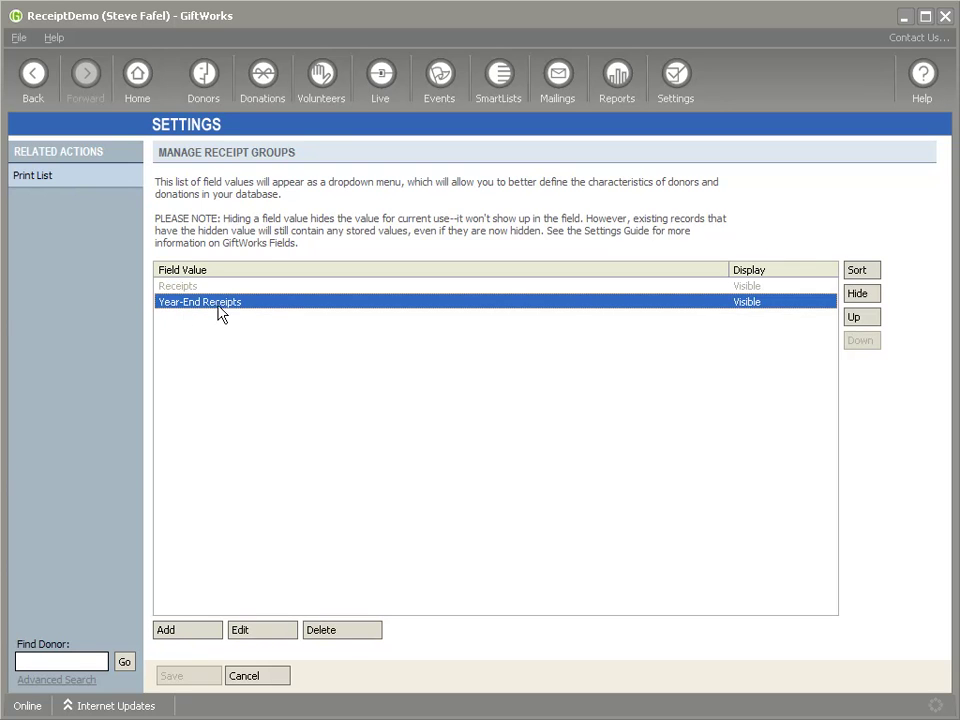
pyautogui.click(196, 631)
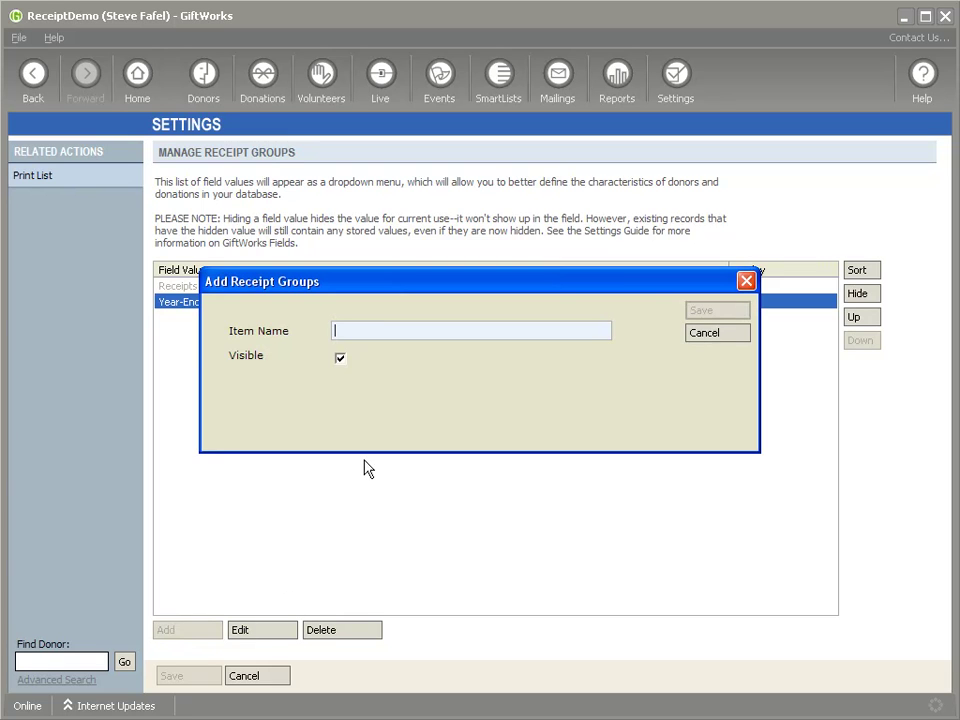
pyautogui.write('Monthly Receipt')
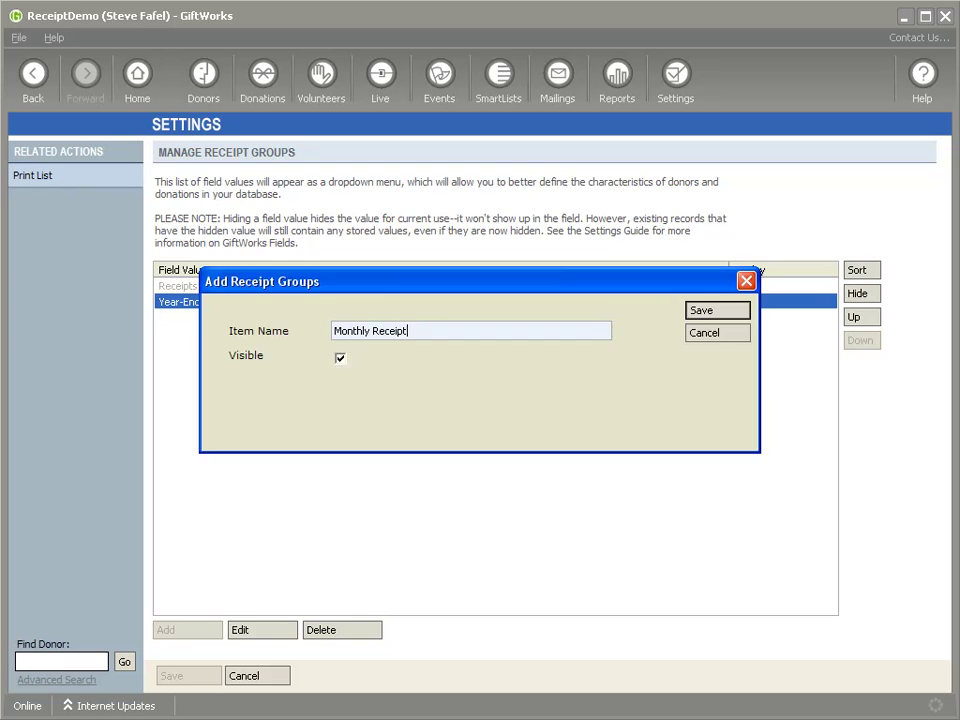
pyautogui.press('Return')
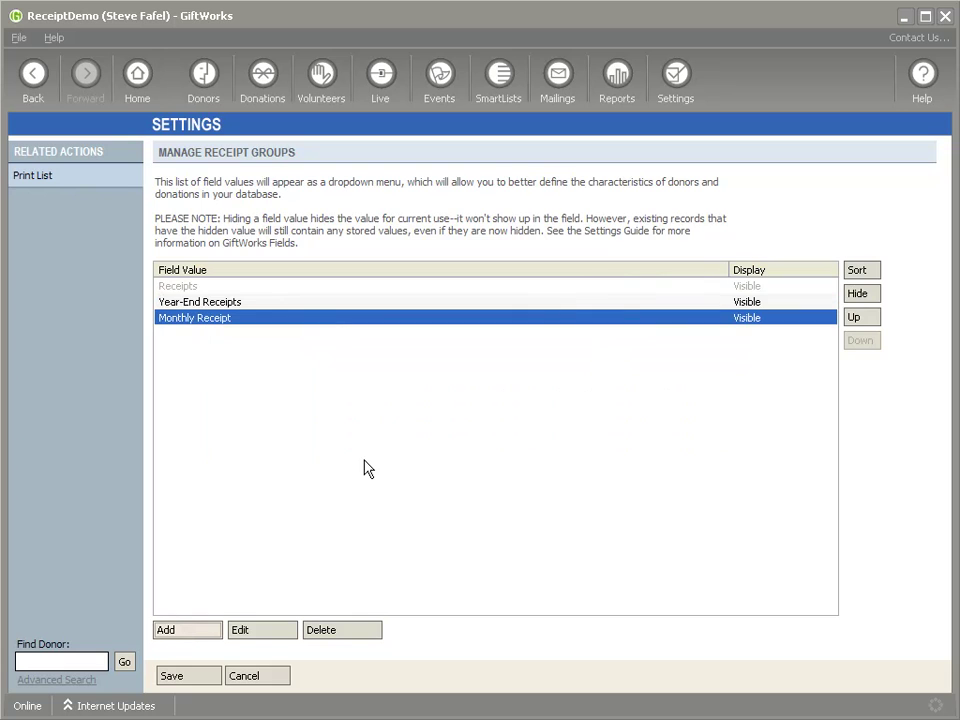
# Add a 'Combined Thank You and Receipt' receipt group and save the updated list
pyautogui.click(189, 634)
pyautogui.write('Combined Thank y')
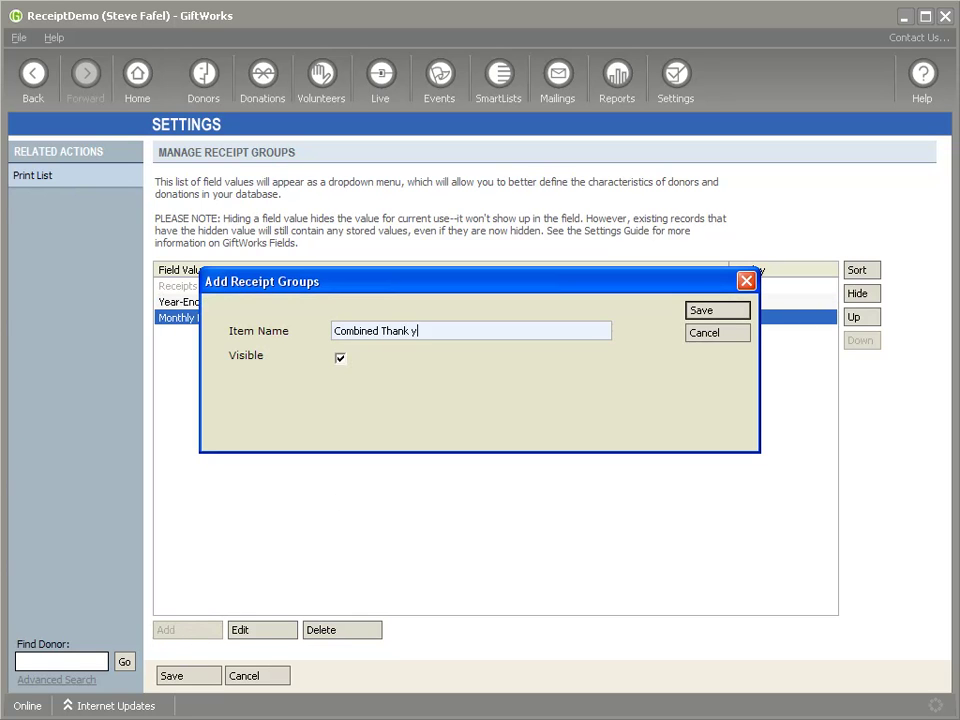
pyautogui.write('ou and Receipt')
pyautogui.click(735, 313)
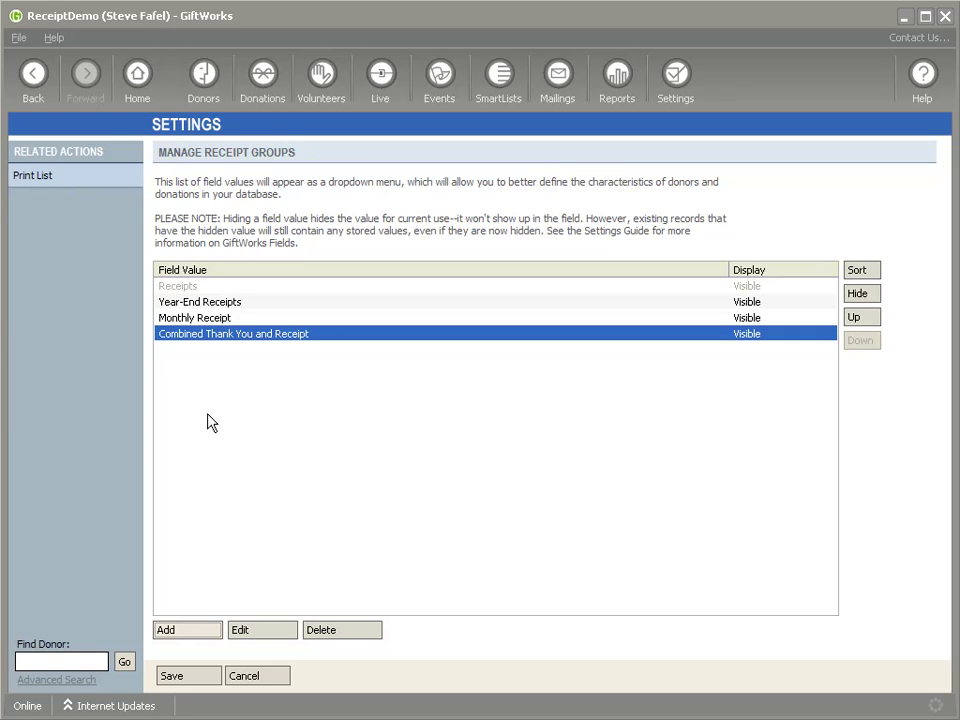
pyautogui.click(197, 686)
pyautogui.click(196, 681)
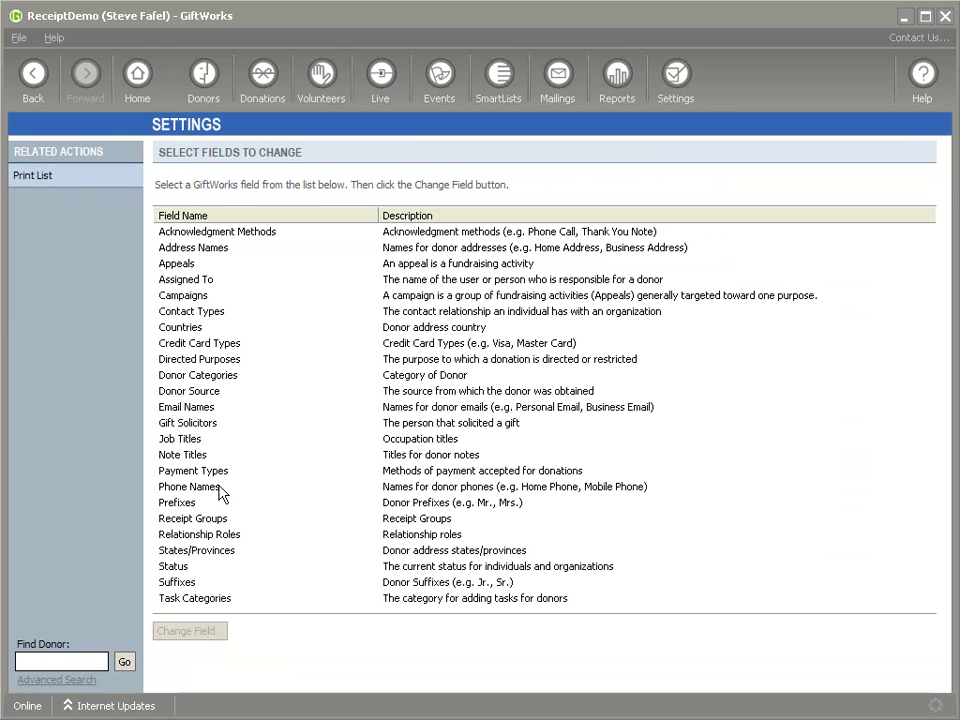
# Go back to Settings and open Customize > Change Default Values For GiftWorks Fields
pyautogui.click(40, 88)
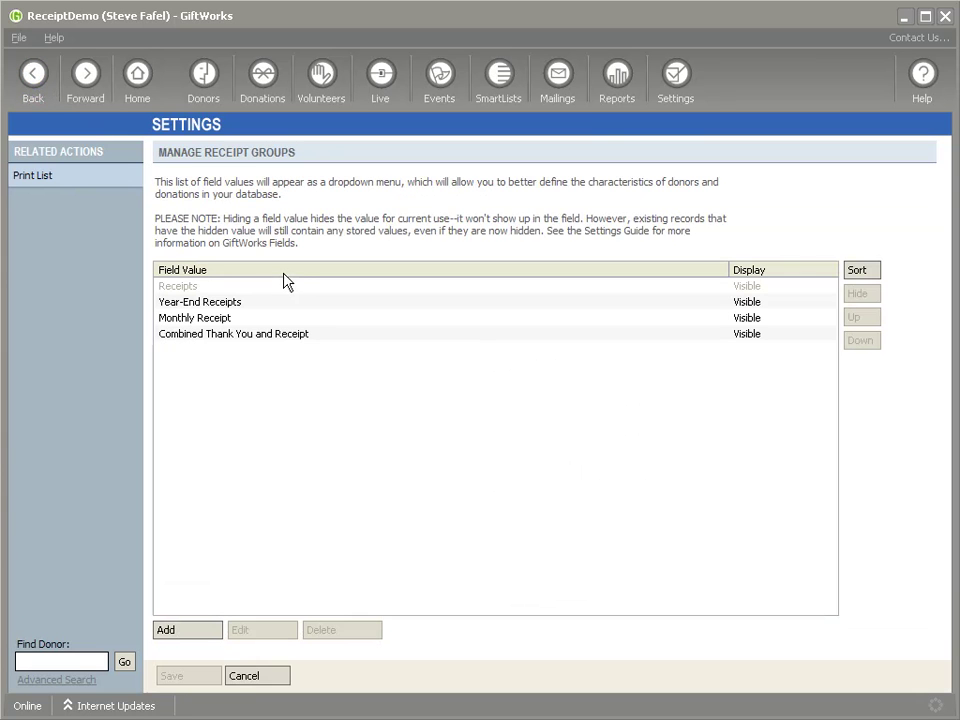
pyautogui.click(676, 80)
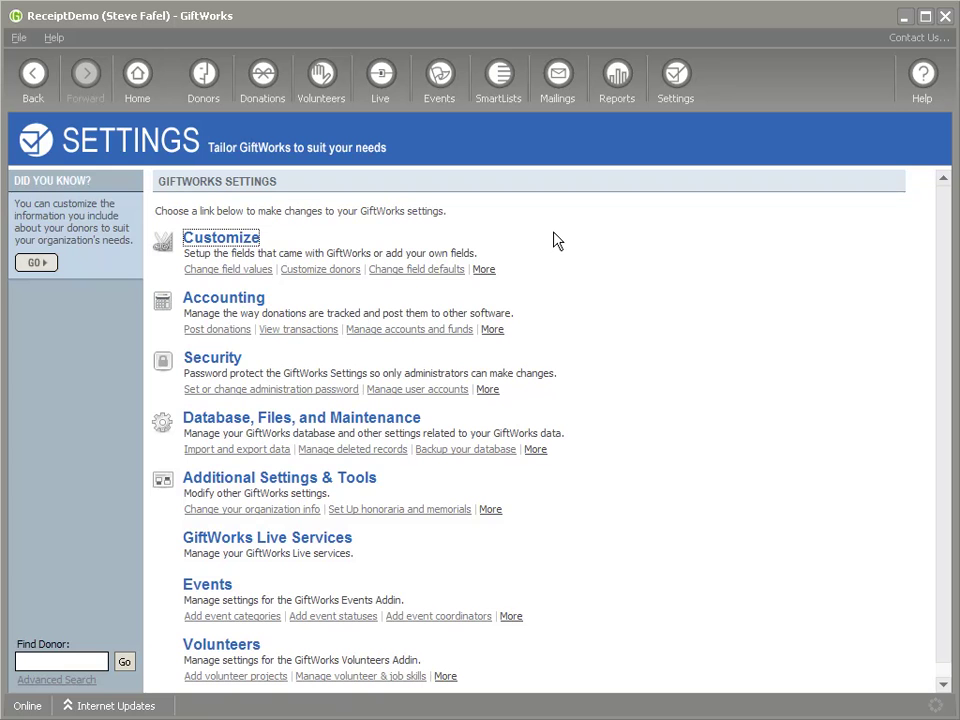
pyautogui.click(234, 242)
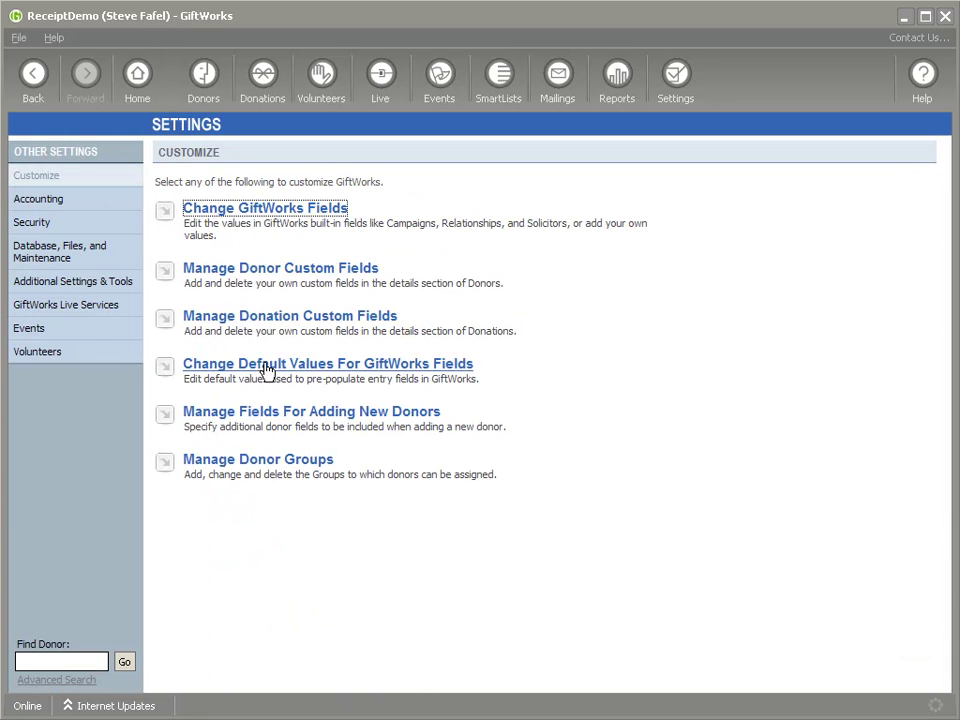
pyautogui.click(430, 365)
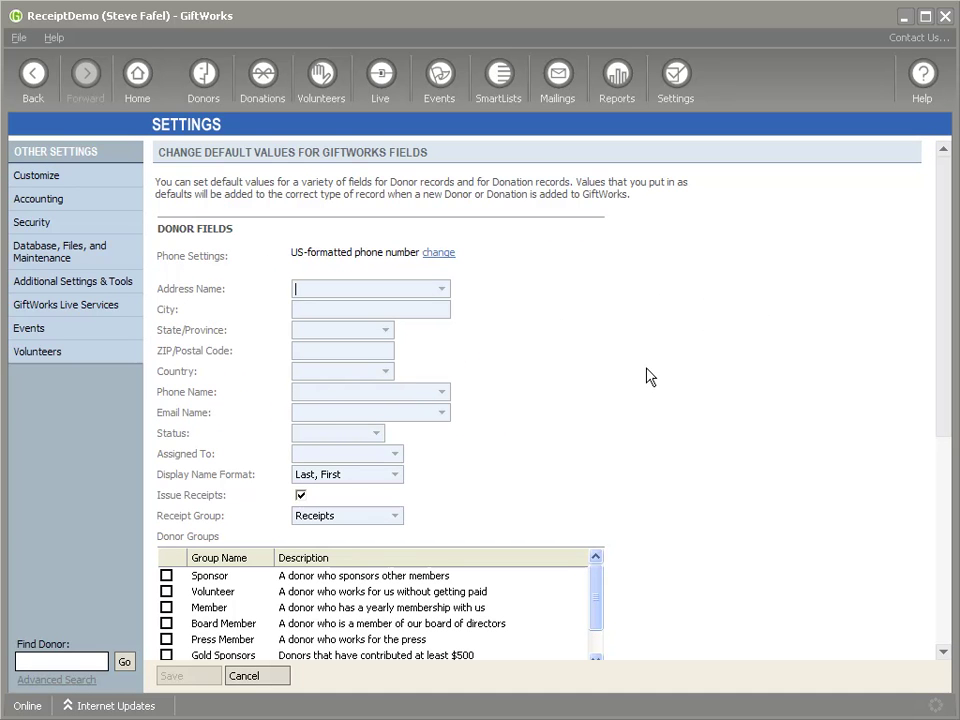
pyautogui.scroll(-2, 943, 300)
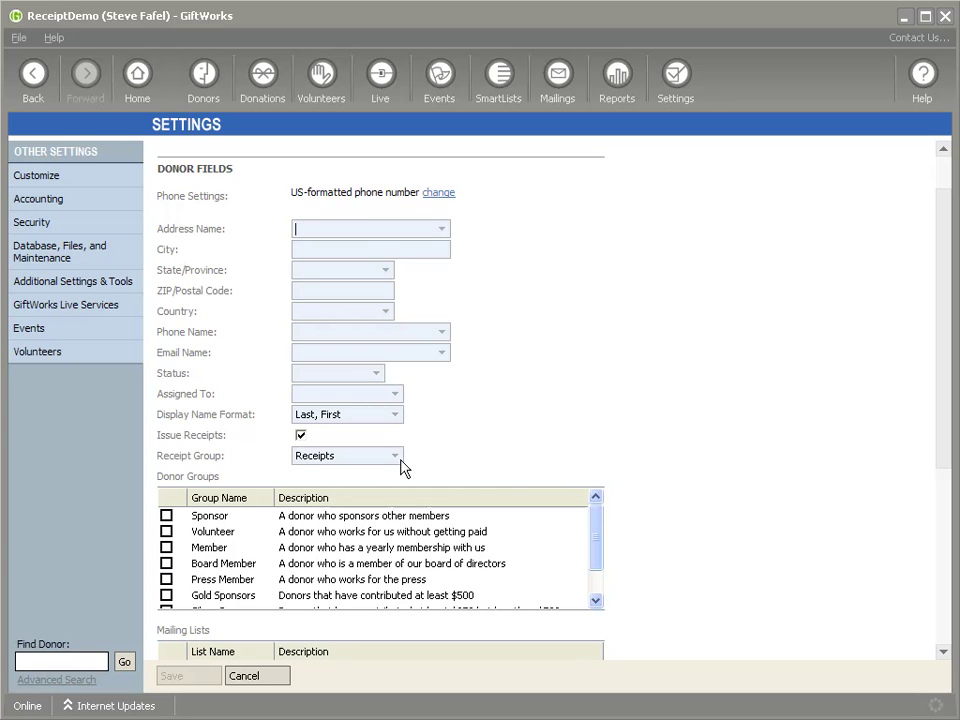
# Keep Issue Receipts checked with Receipts as the default receipt group, and save
pyautogui.click(299, 436)
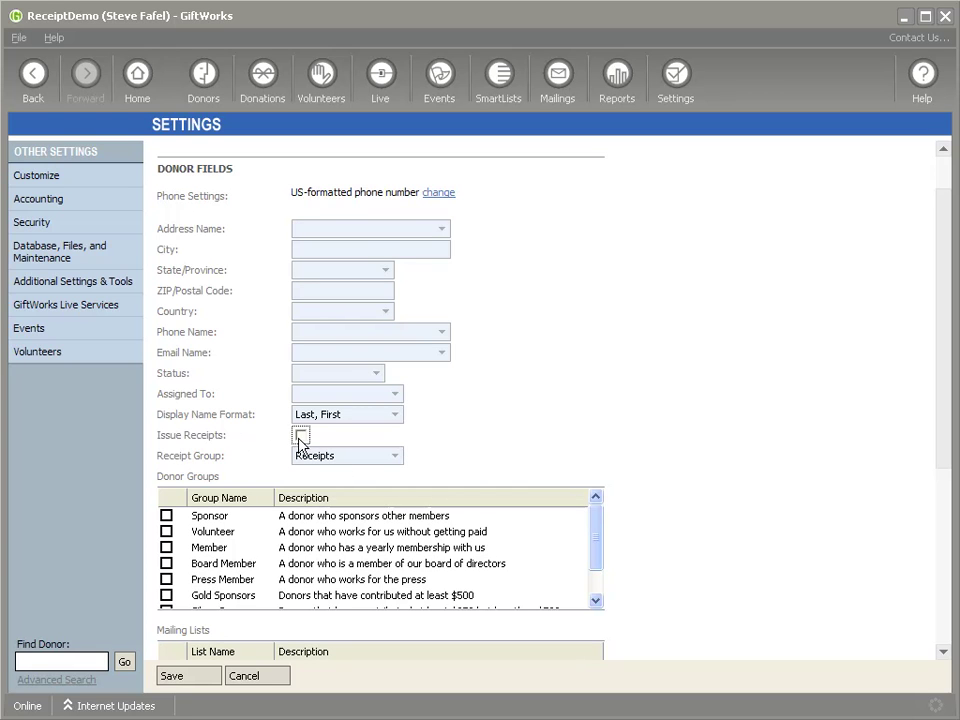
pyautogui.click(300, 436)
pyautogui.click(395, 456)
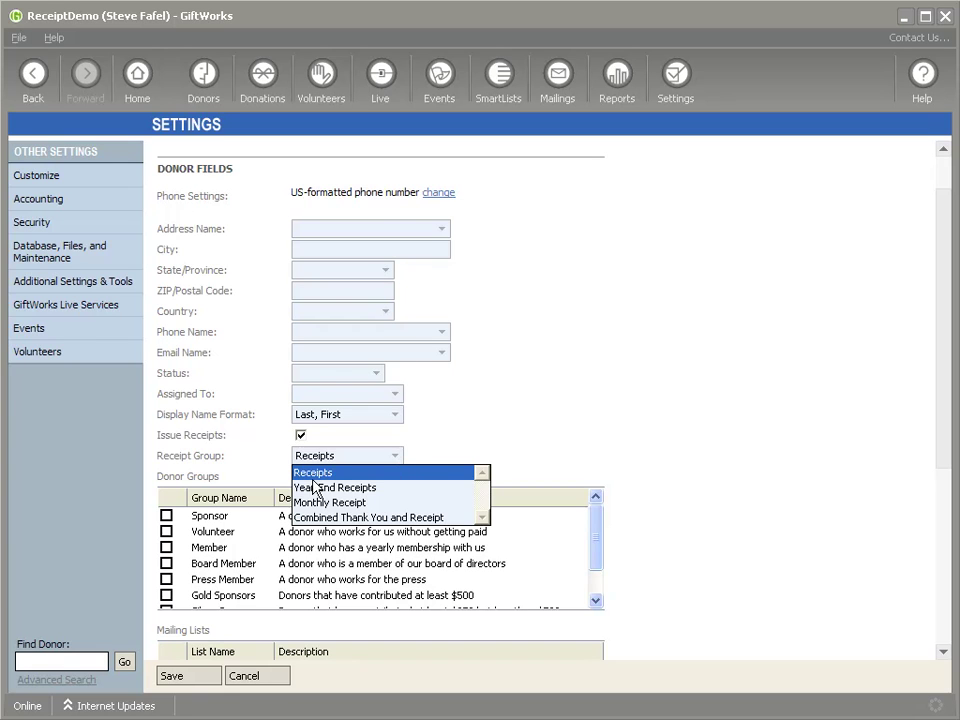
pyautogui.click(305, 472)
pyautogui.click(386, 456)
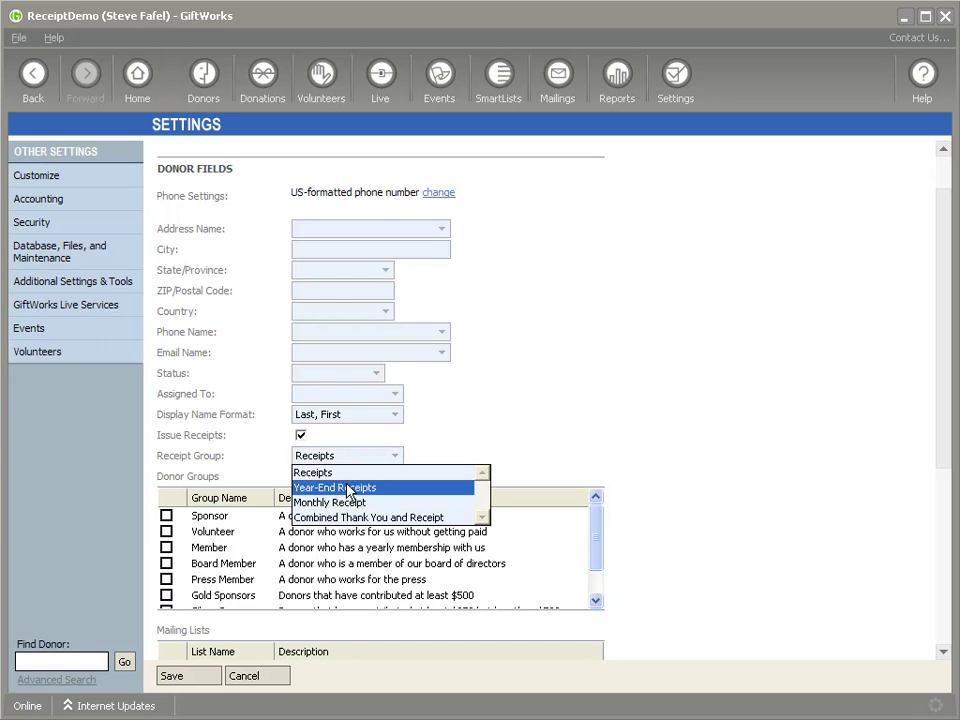
pyautogui.click(350, 474)
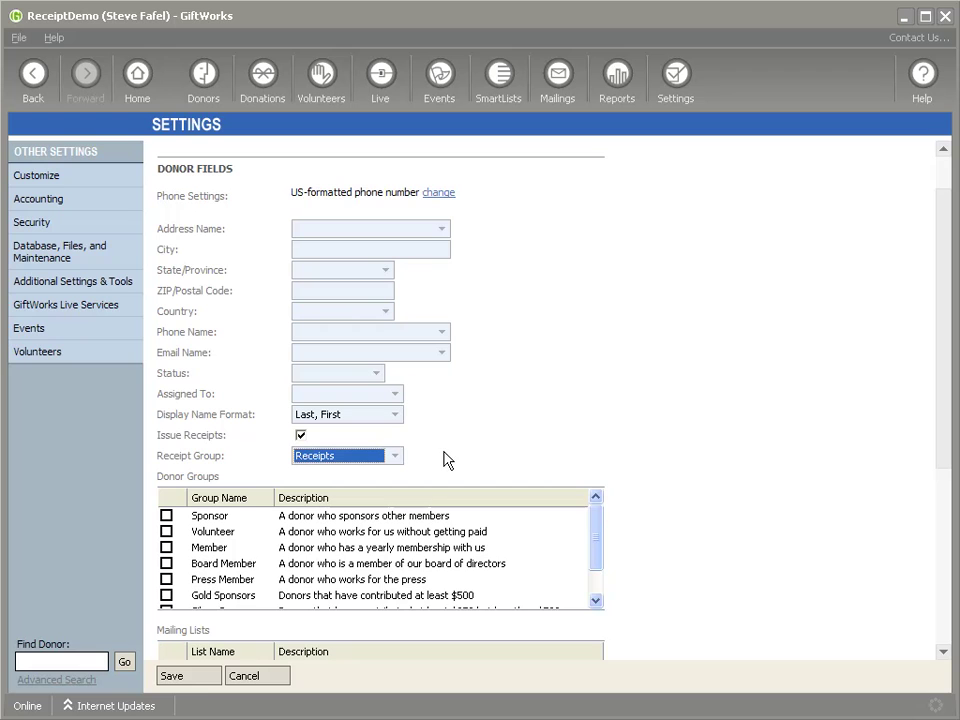
pyautogui.click(201, 679)
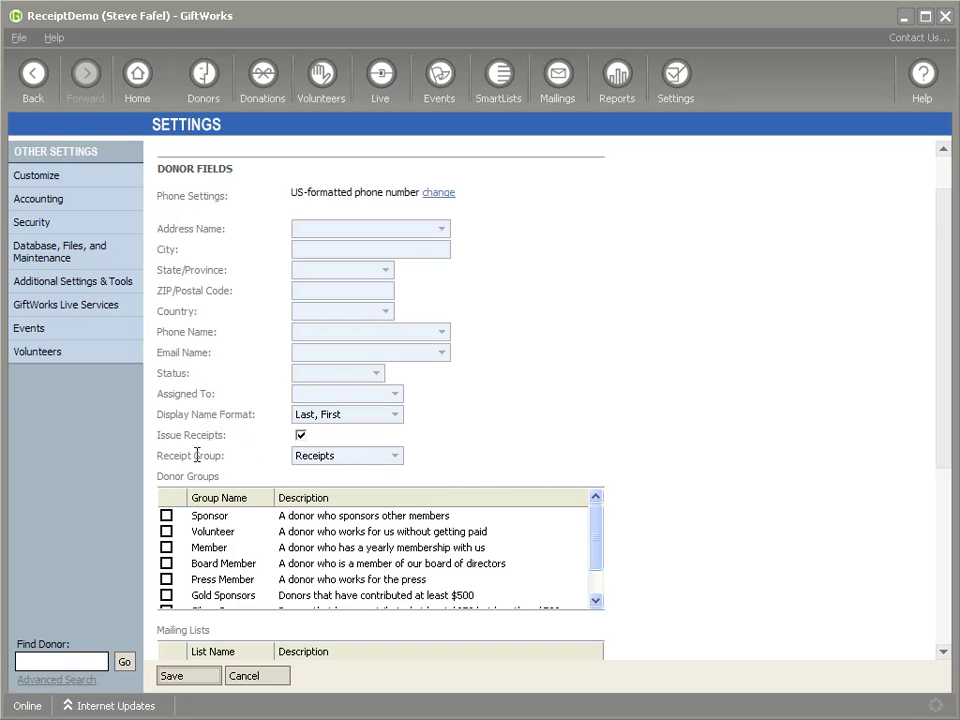
pyautogui.click(194, 677)
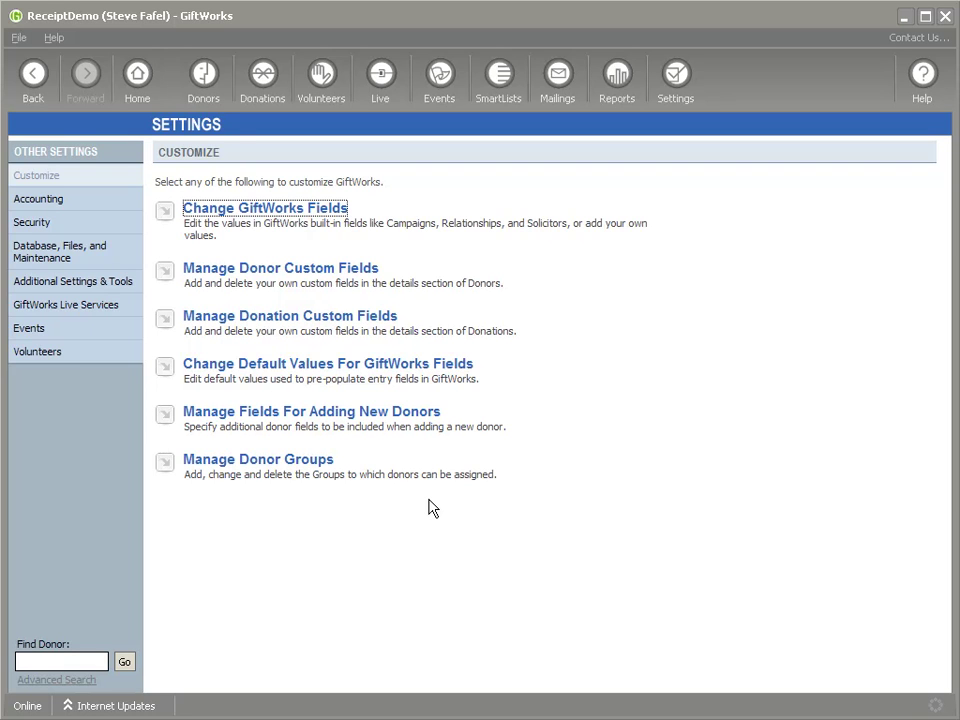
# Start adding a new individual donor in Donors and enter their full name
pyautogui.click(207, 76)
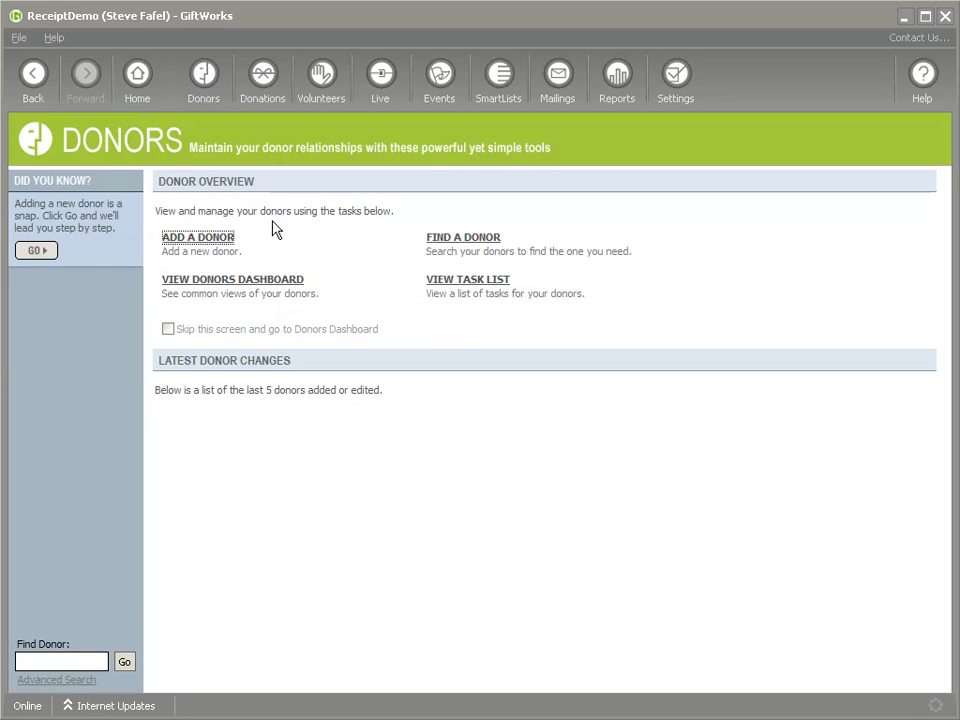
pyautogui.click(201, 243)
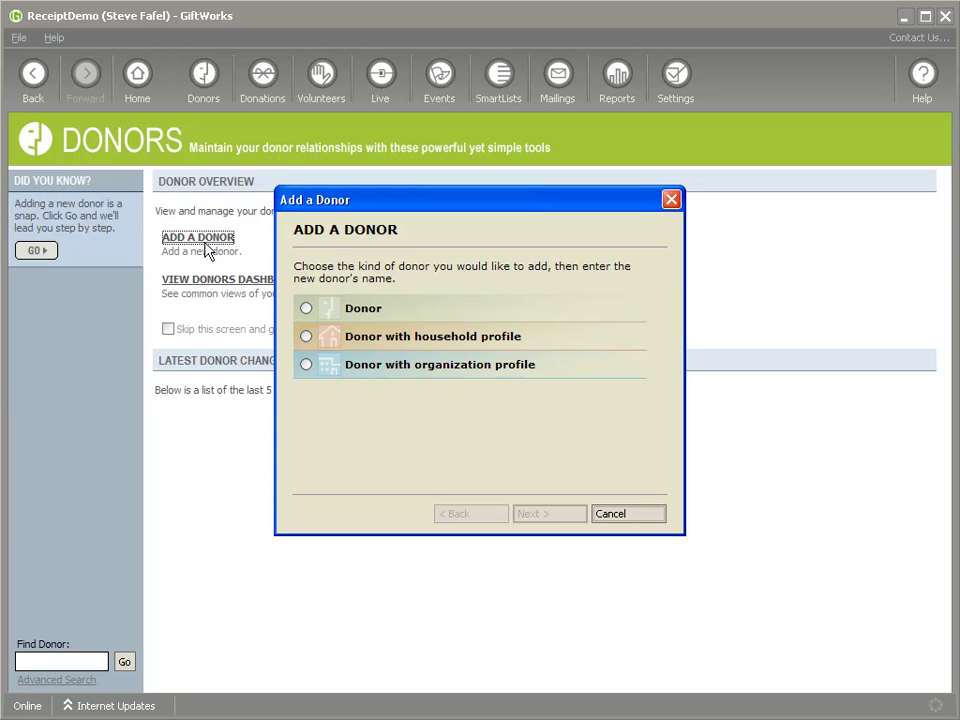
pyautogui.click(306, 308)
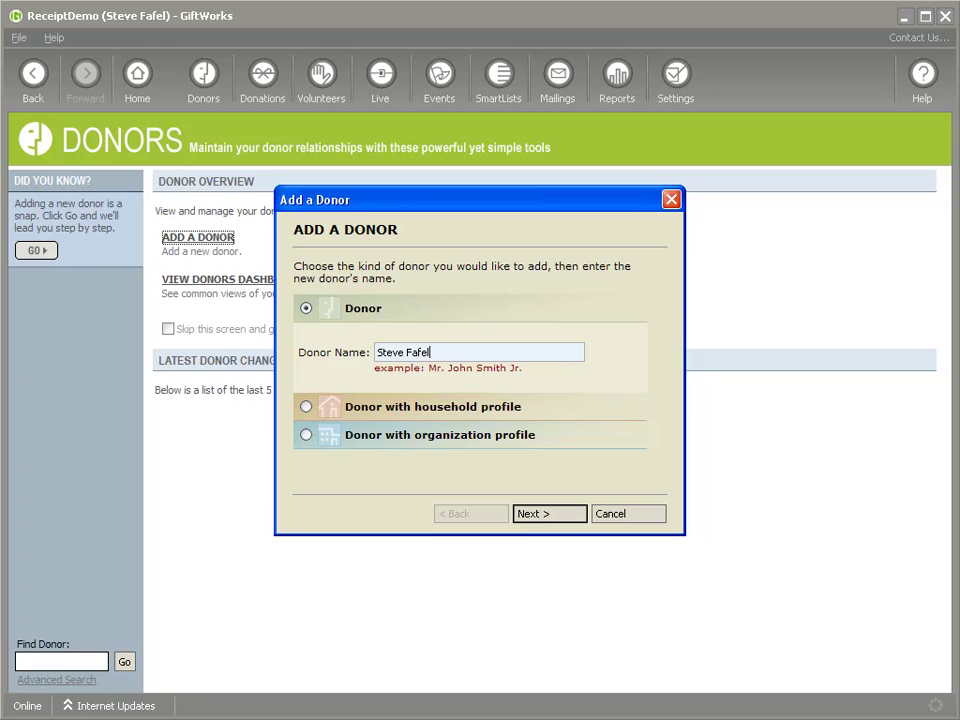
# Step through the new-donor wizard pages and open the donor's full detail form
pyautogui.click(549, 514)
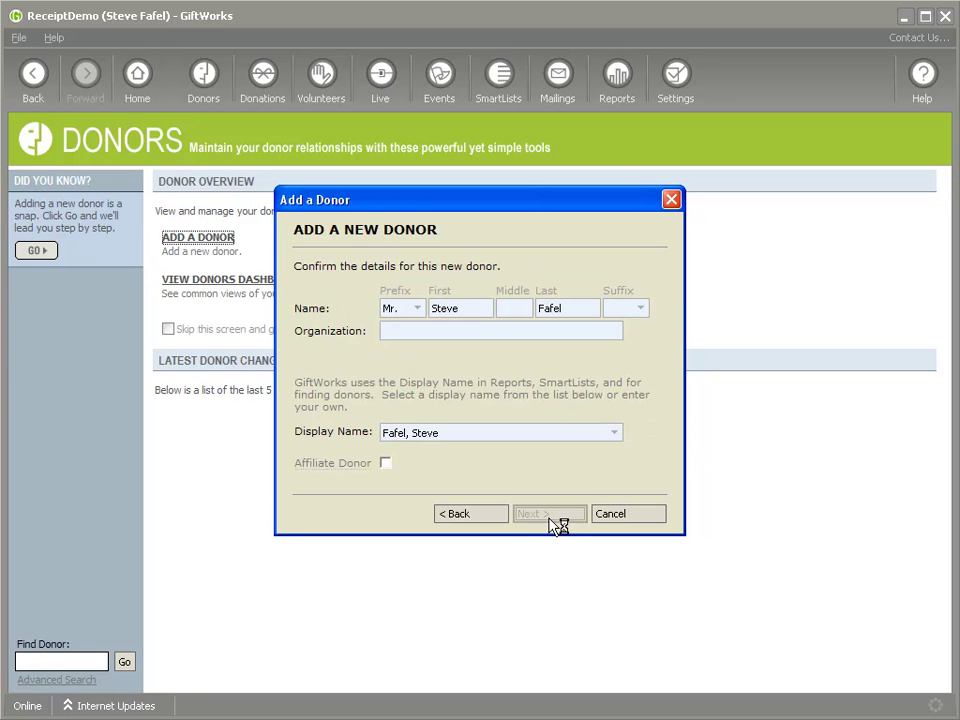
pyautogui.click(551, 520)
pyautogui.click(552, 517)
pyautogui.click(552, 517)
pyautogui.click(552, 517)
pyautogui.click(552, 517)
pyautogui.click(552, 517)
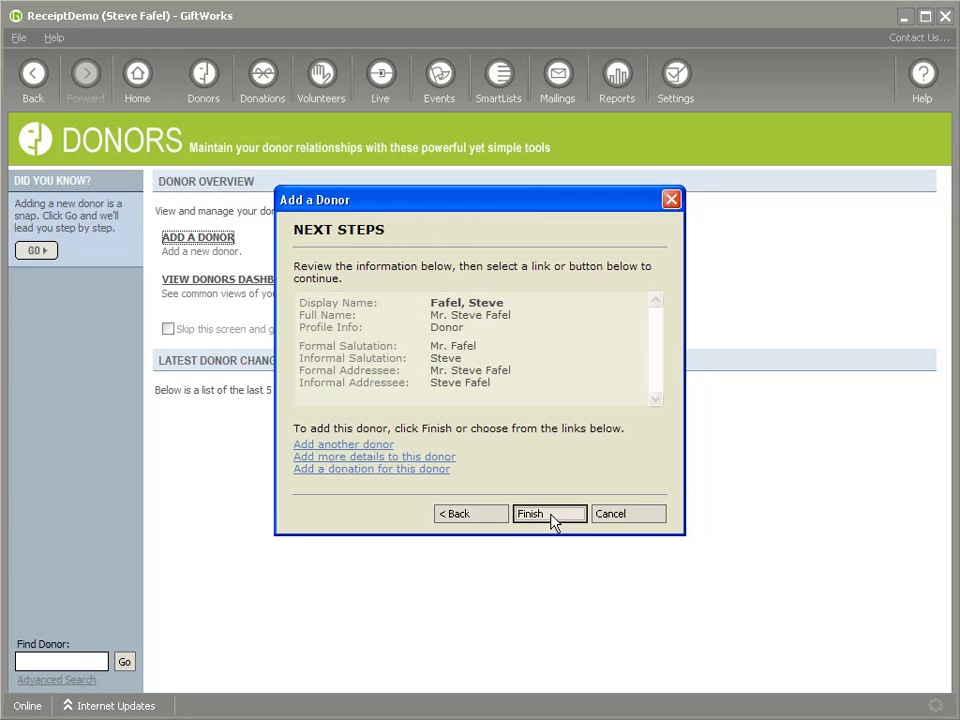
pyautogui.click(410, 459)
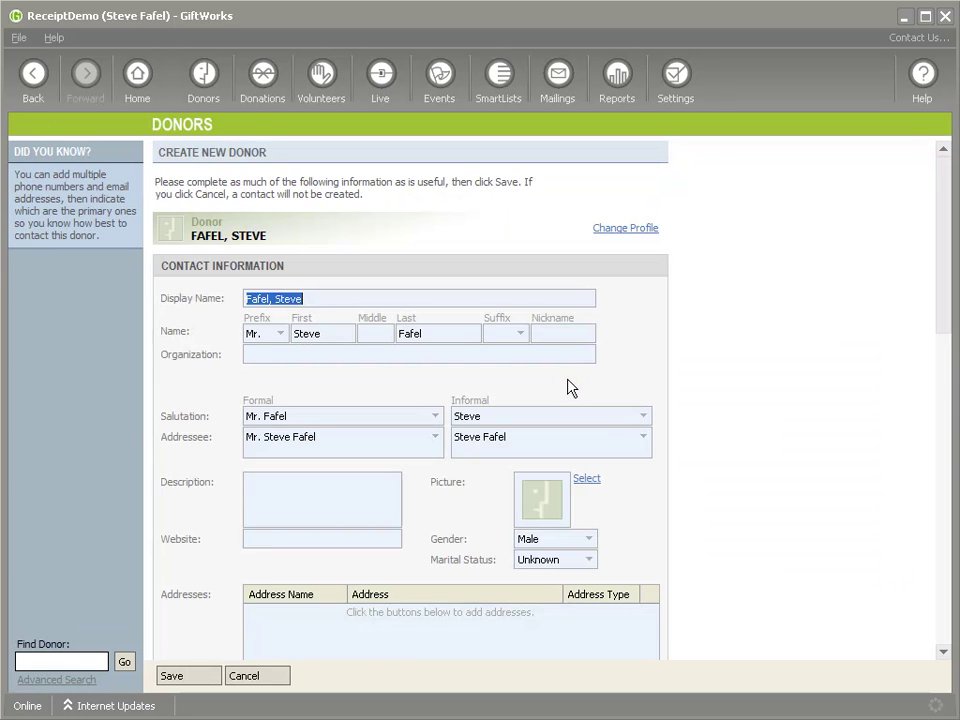
# Change the donor's Receipt Group to Combined Thank You and Receipt and save the record
pyautogui.scroll(-1, 630, 350)
pyautogui.scroll(-6, 660, 350)
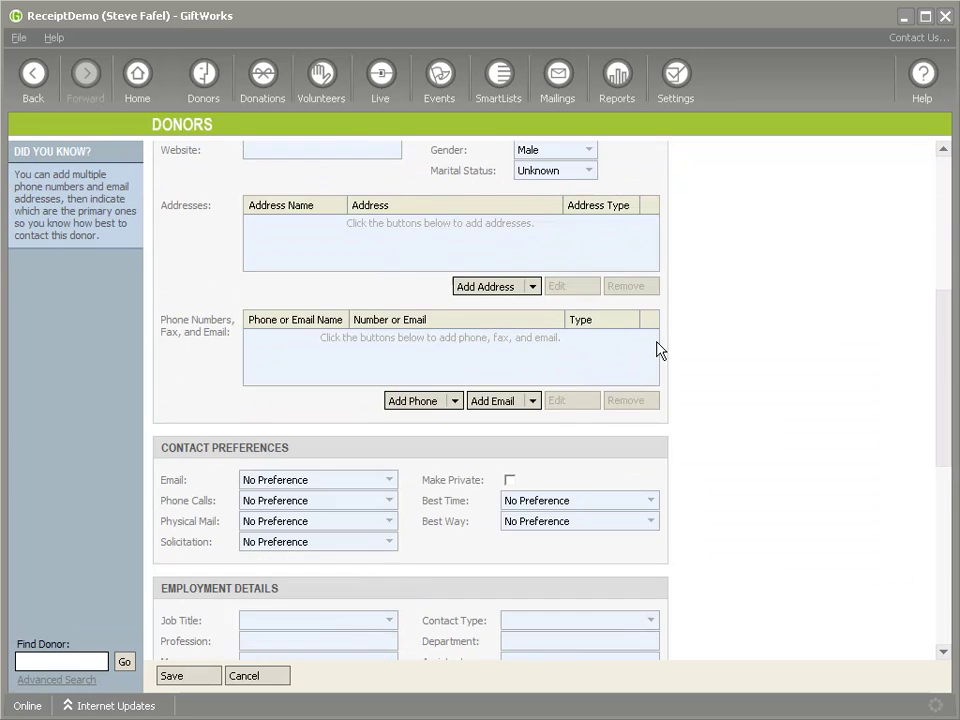
pyautogui.scroll(-2, 657, 348)
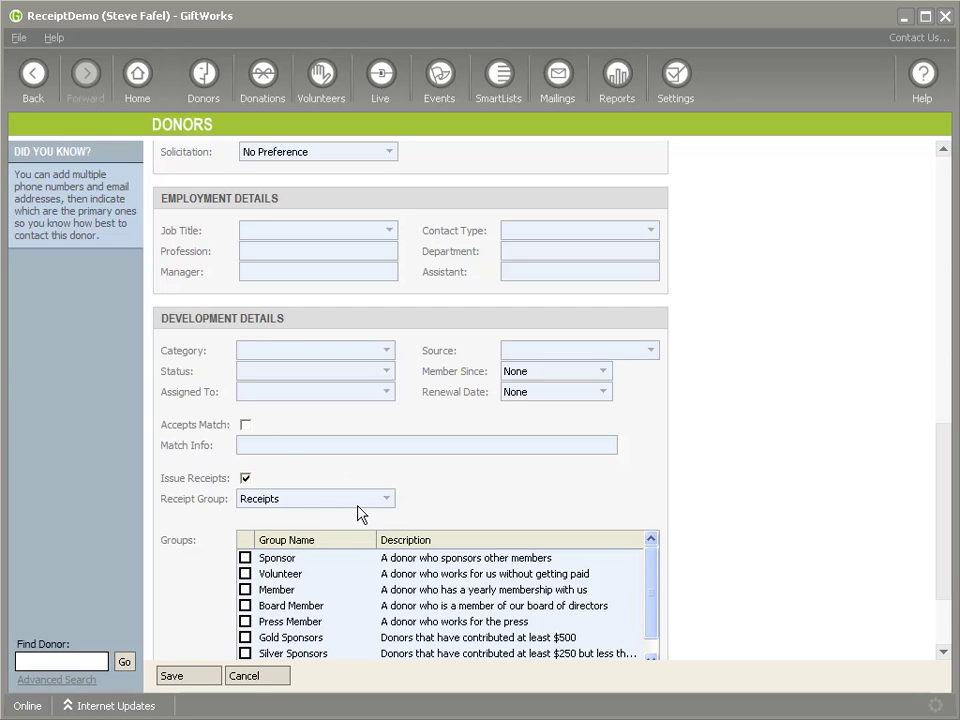
pyautogui.click(318, 499)
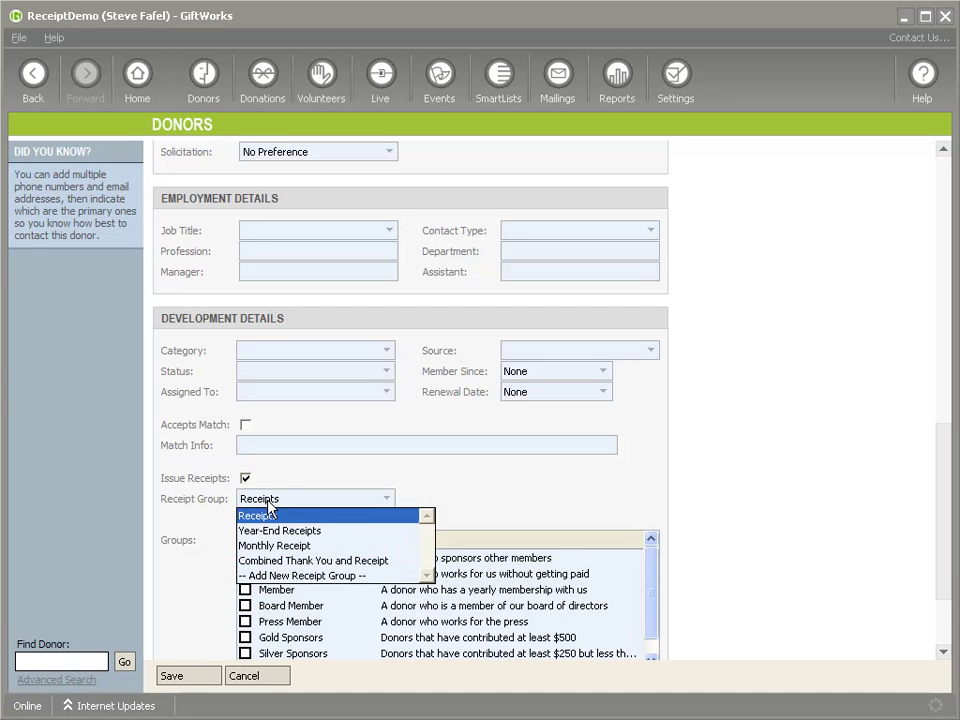
pyautogui.click(268, 562)
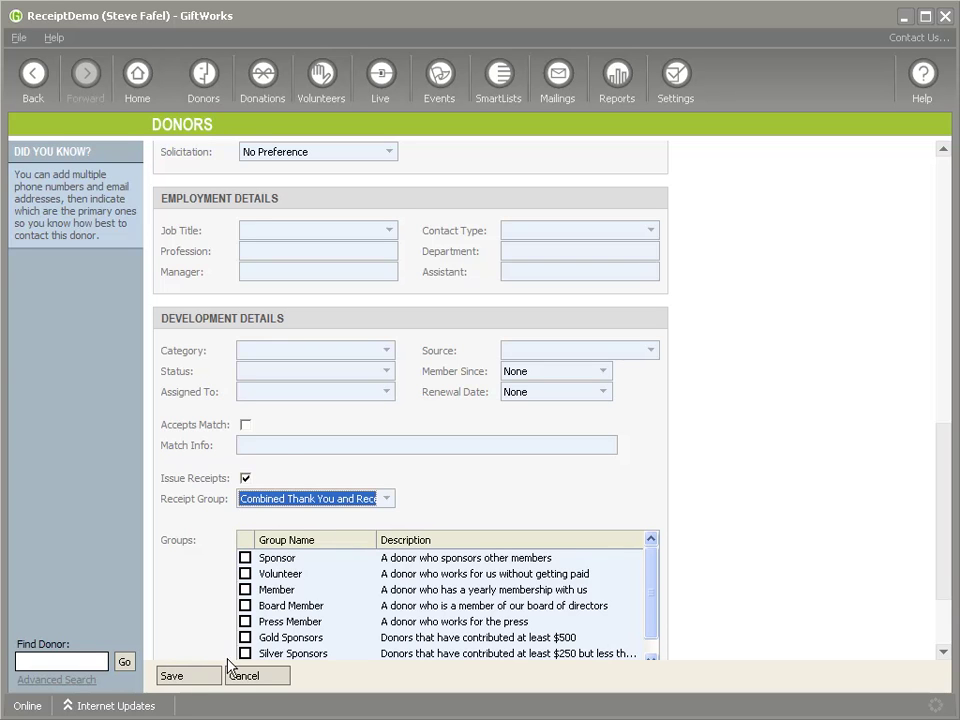
pyautogui.click(206, 684)
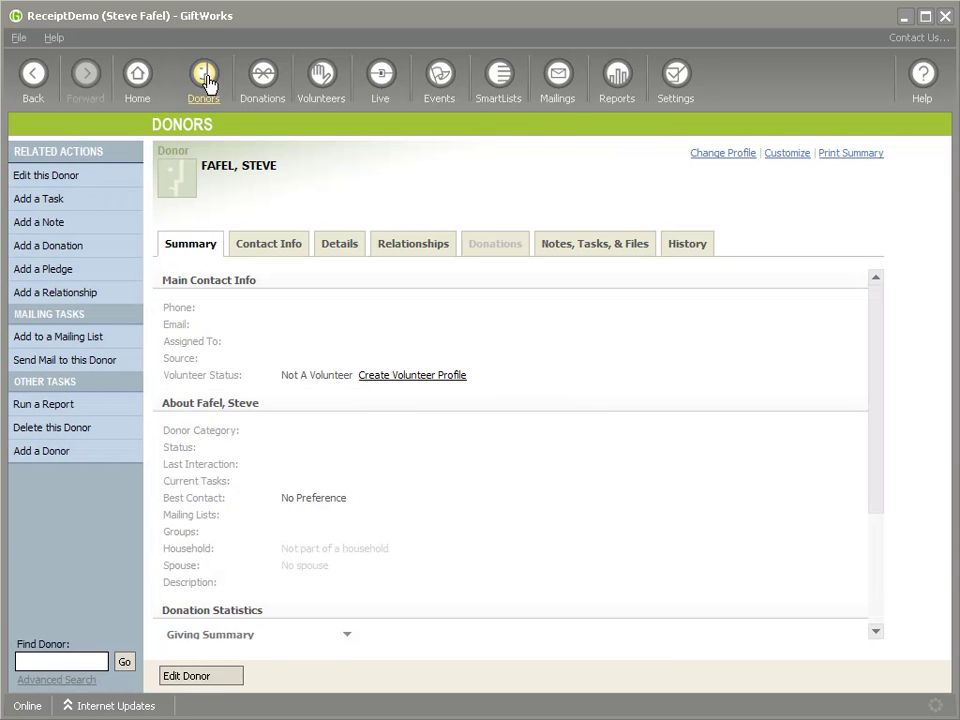
# Create another individual donor, entering their full name and finishing the wizard
pyautogui.click(66, 451)
pyautogui.click(360, 310)
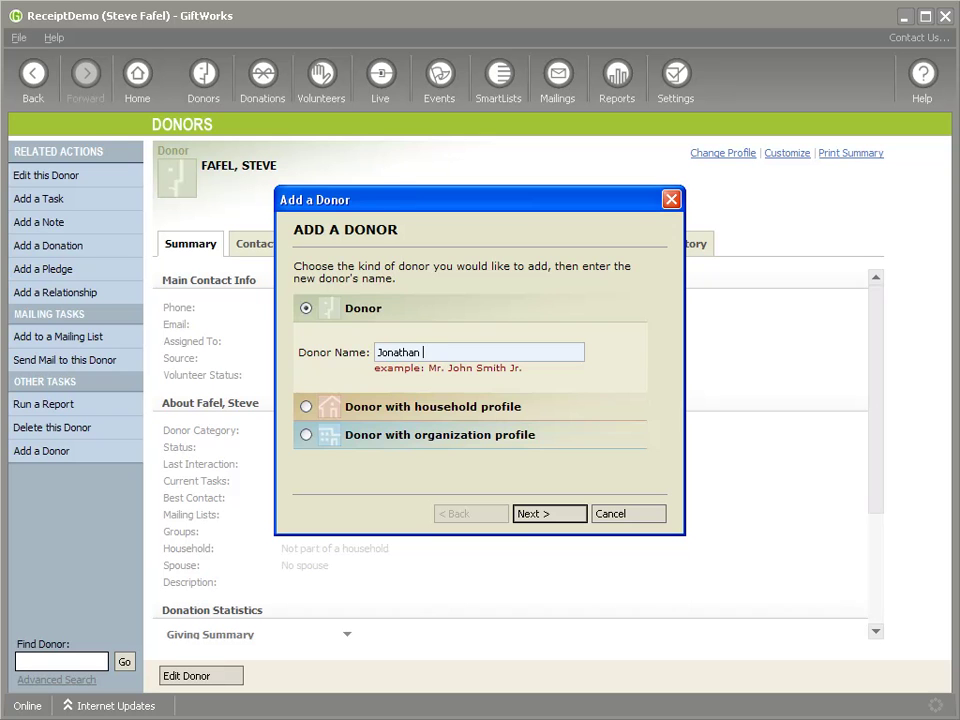
pyautogui.press('Return')
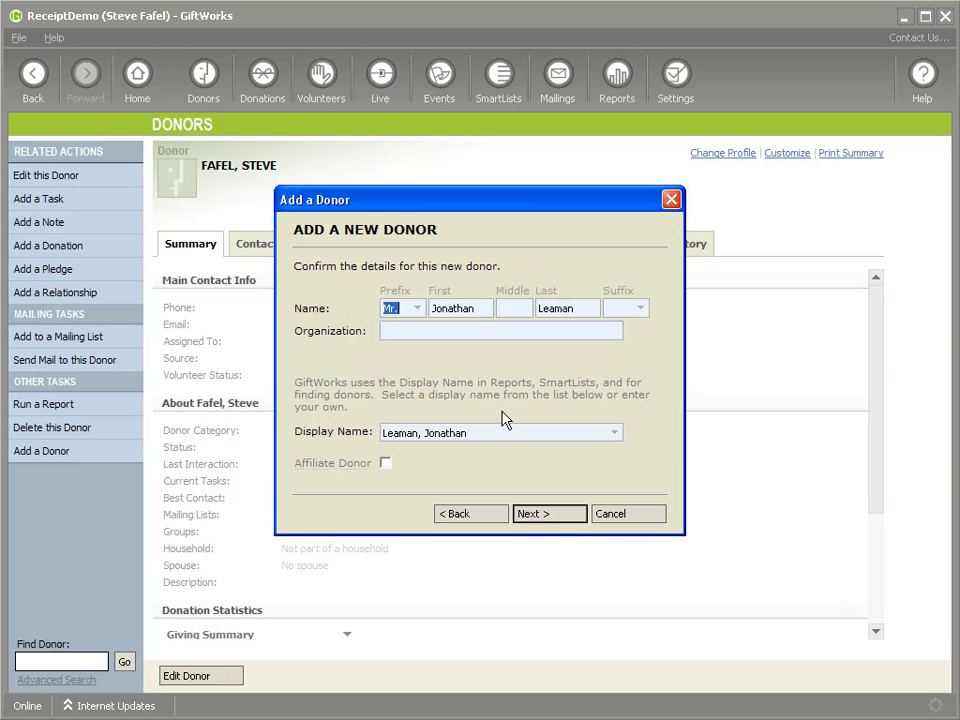
pyautogui.click(549, 514)
pyautogui.click(550, 514)
pyautogui.click(552, 515)
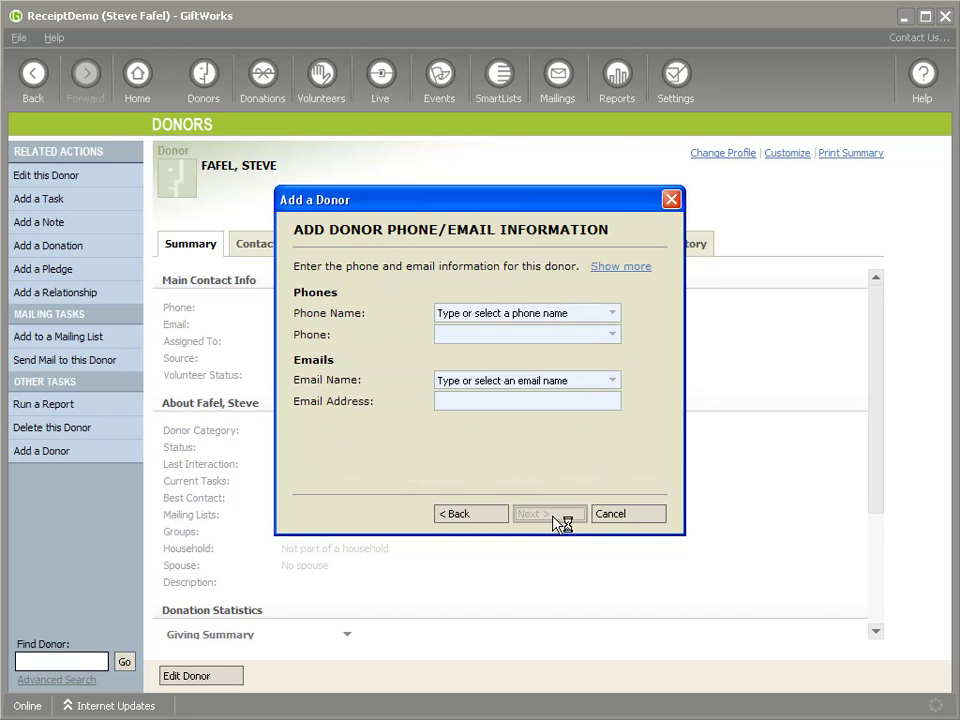
pyautogui.click(552, 515)
pyautogui.click(552, 515)
pyautogui.click(552, 515)
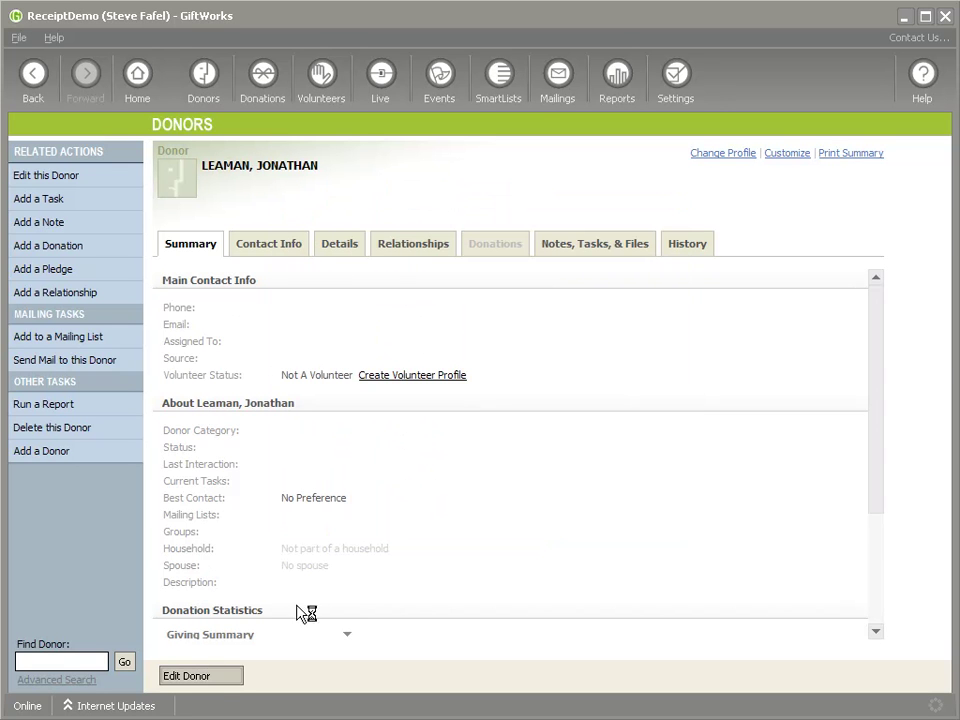
# Keep Receipt Group as Receipts with Issue Receipts on, and save the donor
pyautogui.scroll(-15, 494, 440)
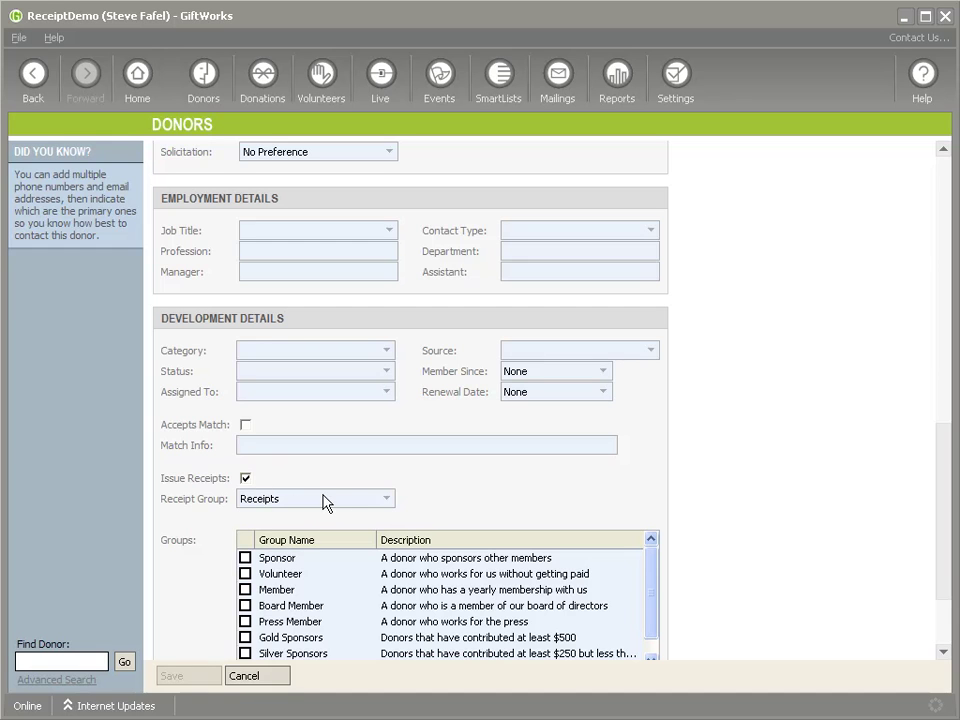
pyautogui.click(380, 499)
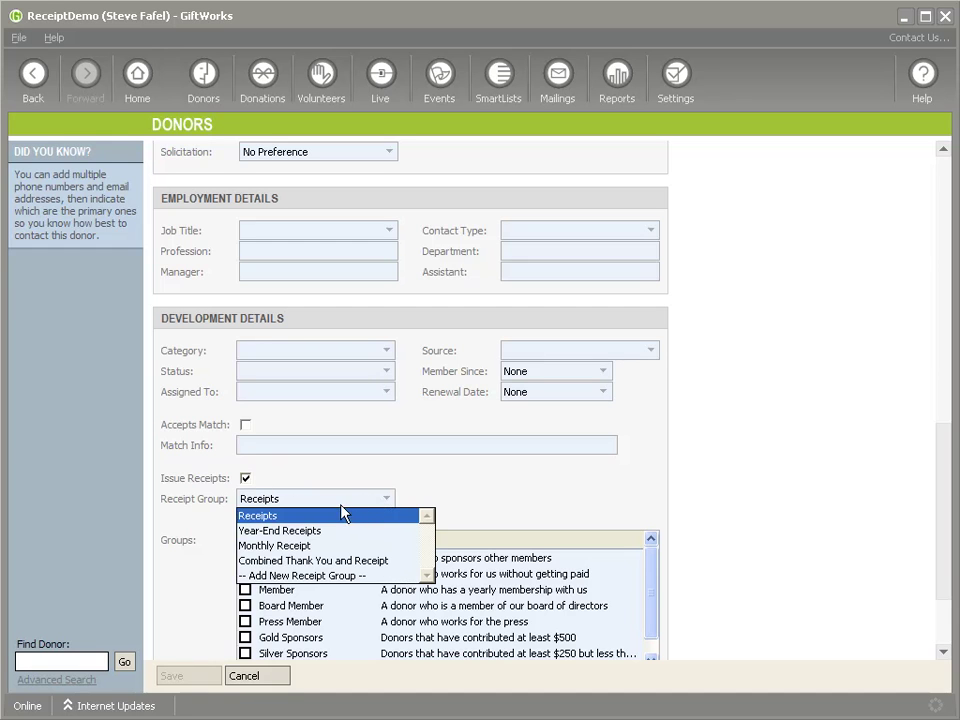
pyautogui.click(344, 514)
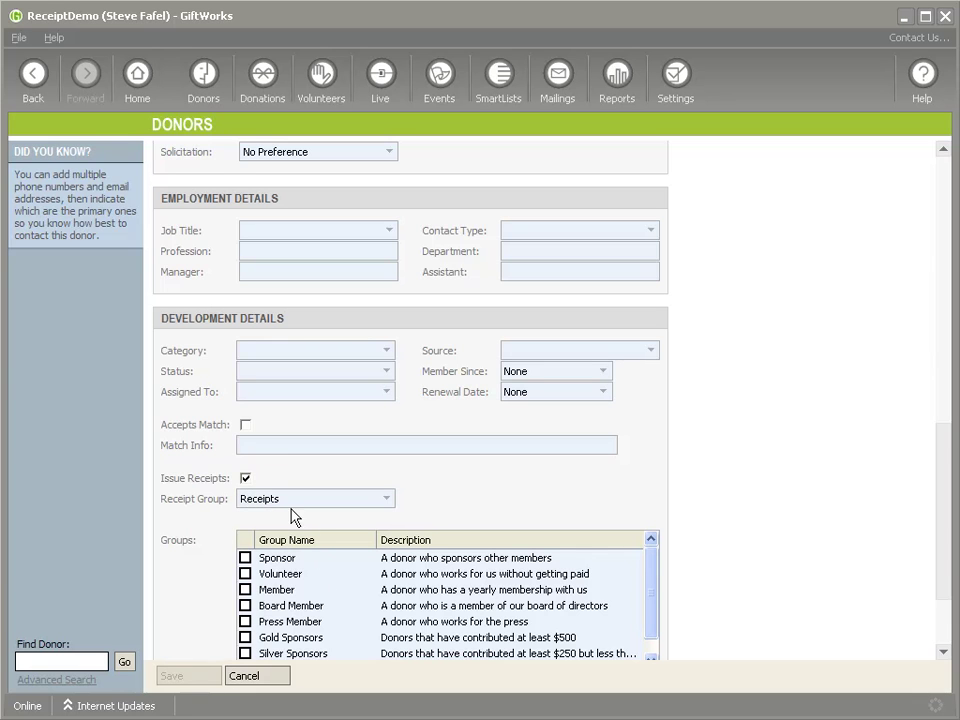
pyautogui.click(245, 478)
pyautogui.click(245, 478)
pyautogui.click(193, 677)
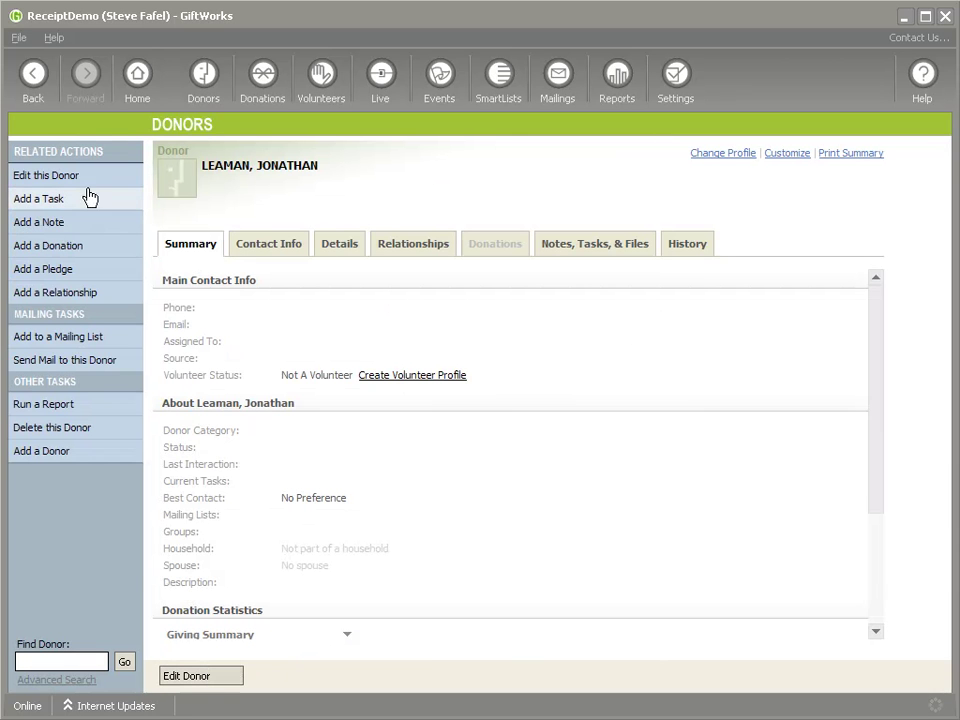
# Create a third individual donor by name and open their full detail form
pyautogui.click(45, 452)
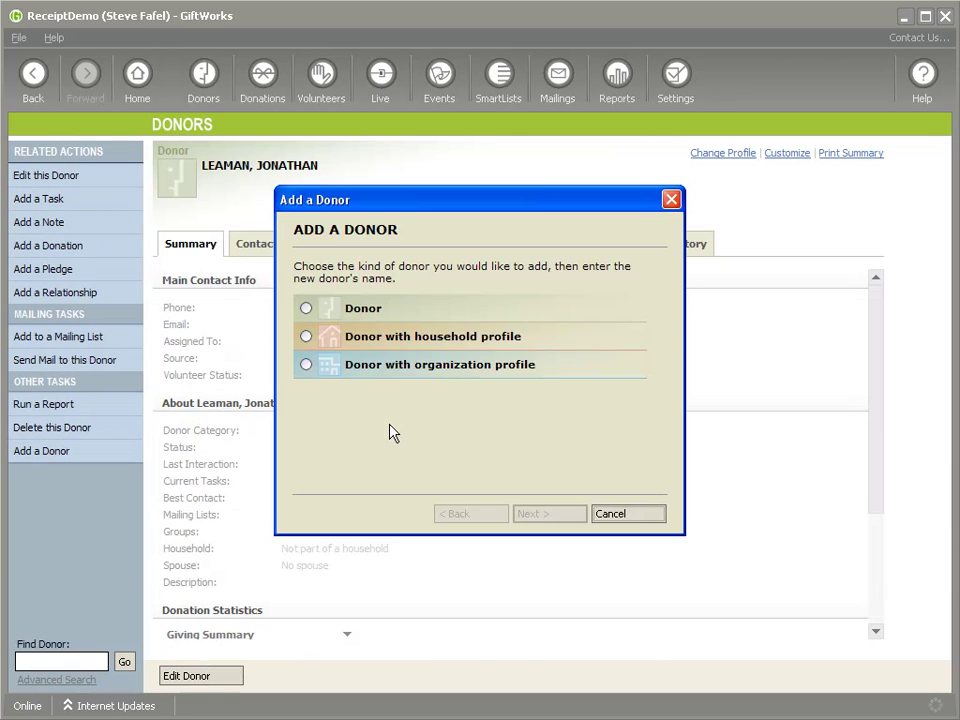
pyautogui.click(306, 308)
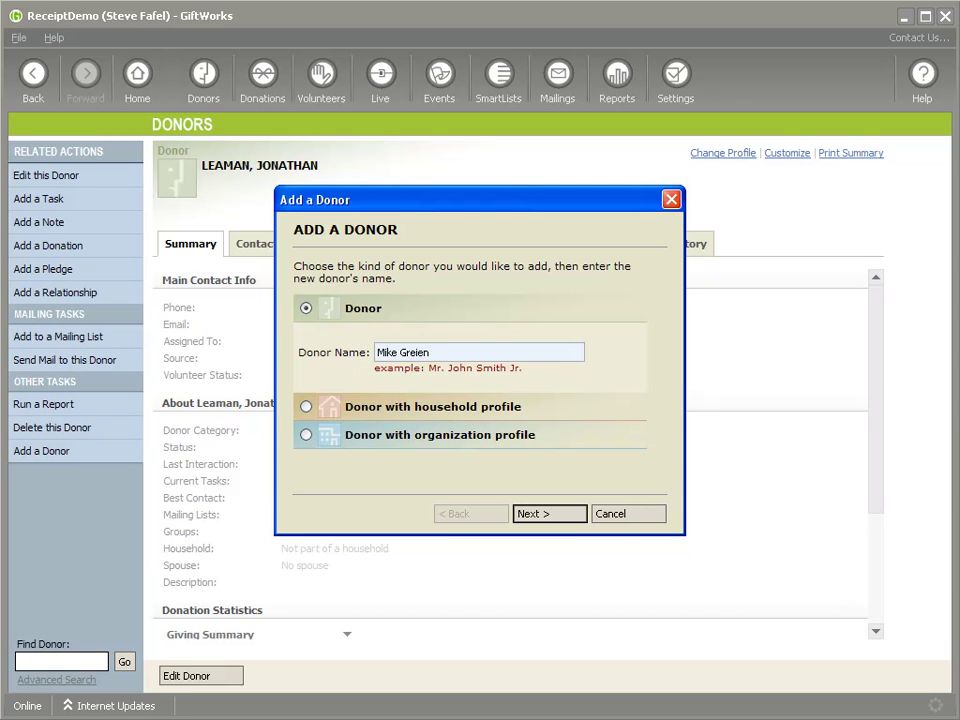
pyautogui.press('Return')
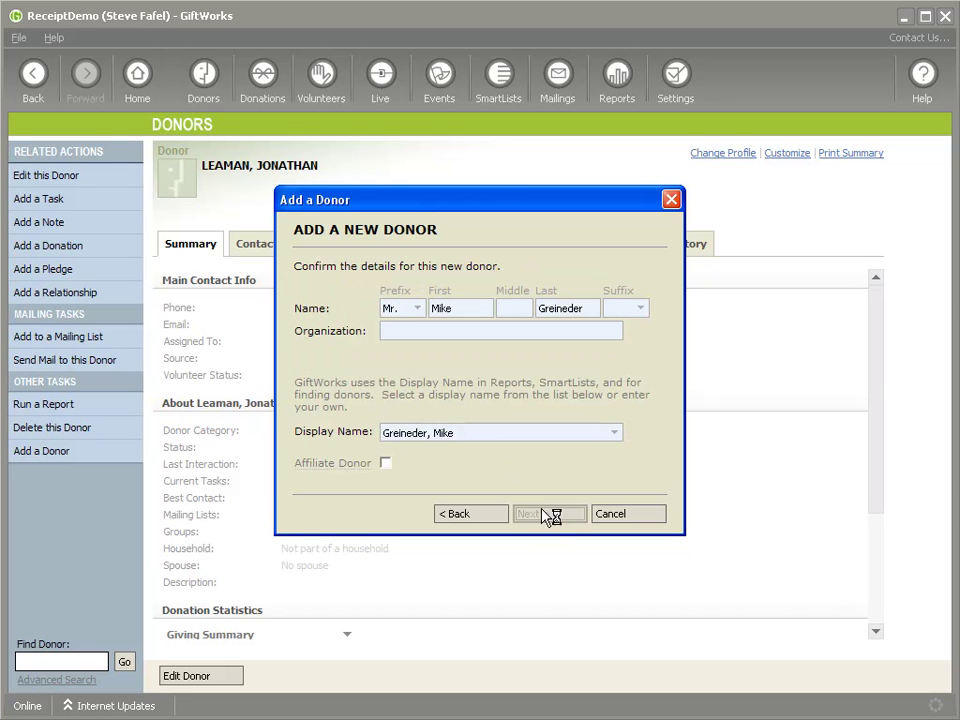
pyautogui.click(546, 514)
pyautogui.click(546, 514)
pyautogui.click(546, 514)
pyautogui.click(546, 514)
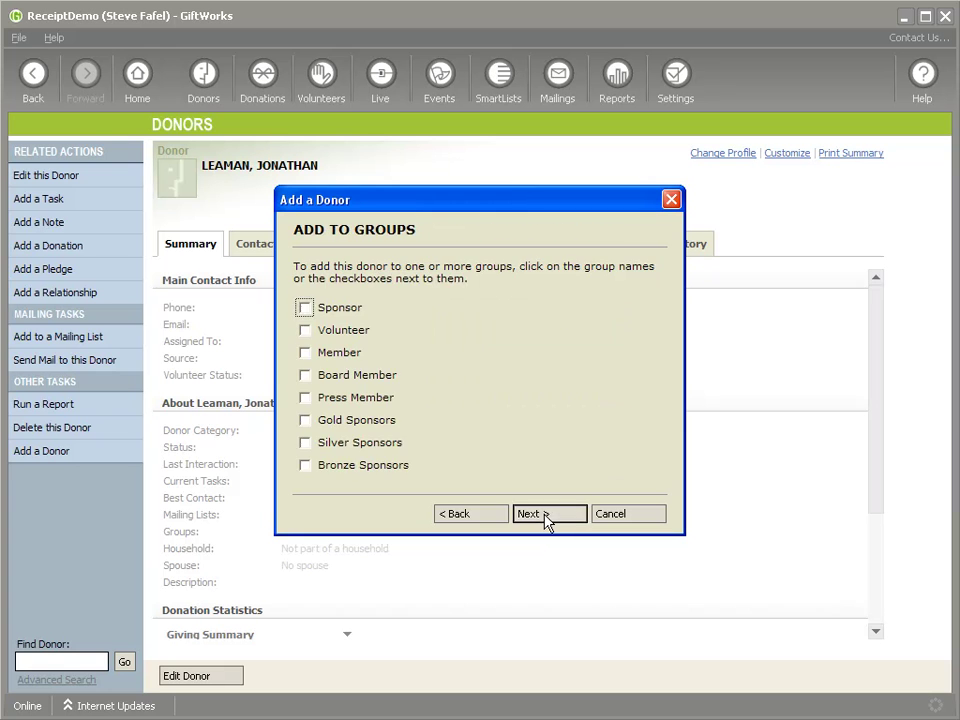
pyautogui.click(548, 518)
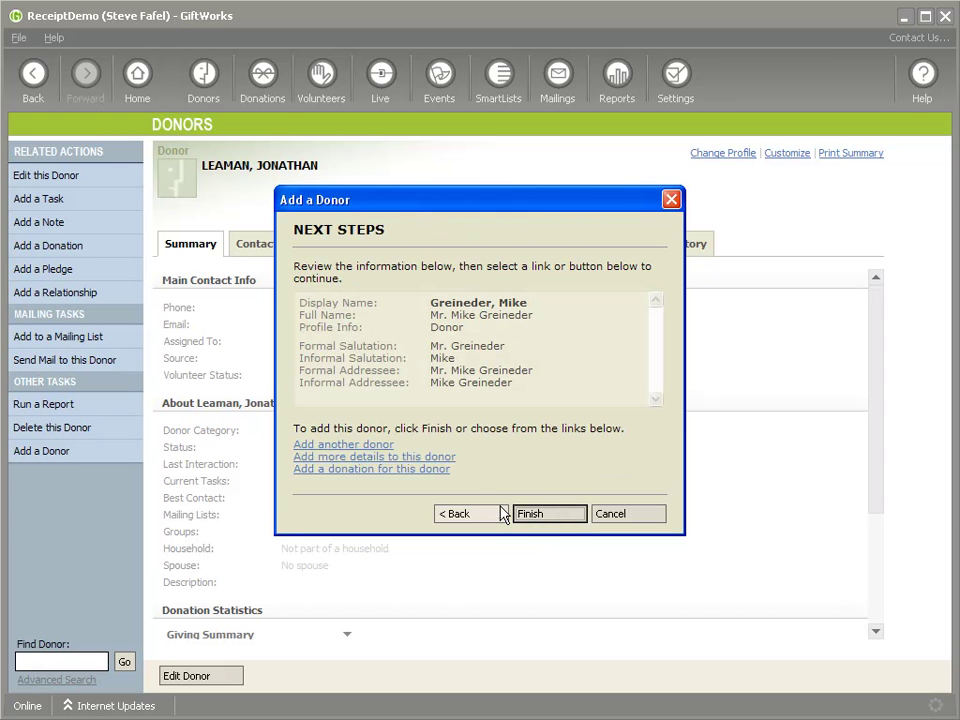
pyautogui.click(420, 456)
# Uncheck Issue Receipts for this donor, save, and return to the Donors overview
pyautogui.scroll(-10, 531, 499)
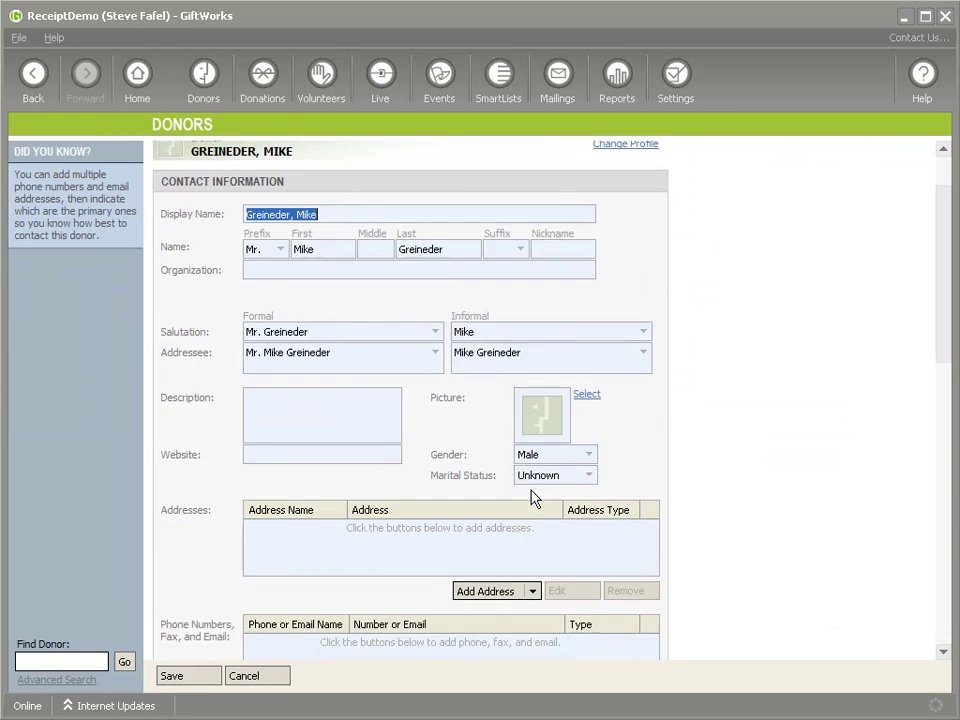
pyautogui.scroll(-1, 531, 499)
pyautogui.click(245, 556)
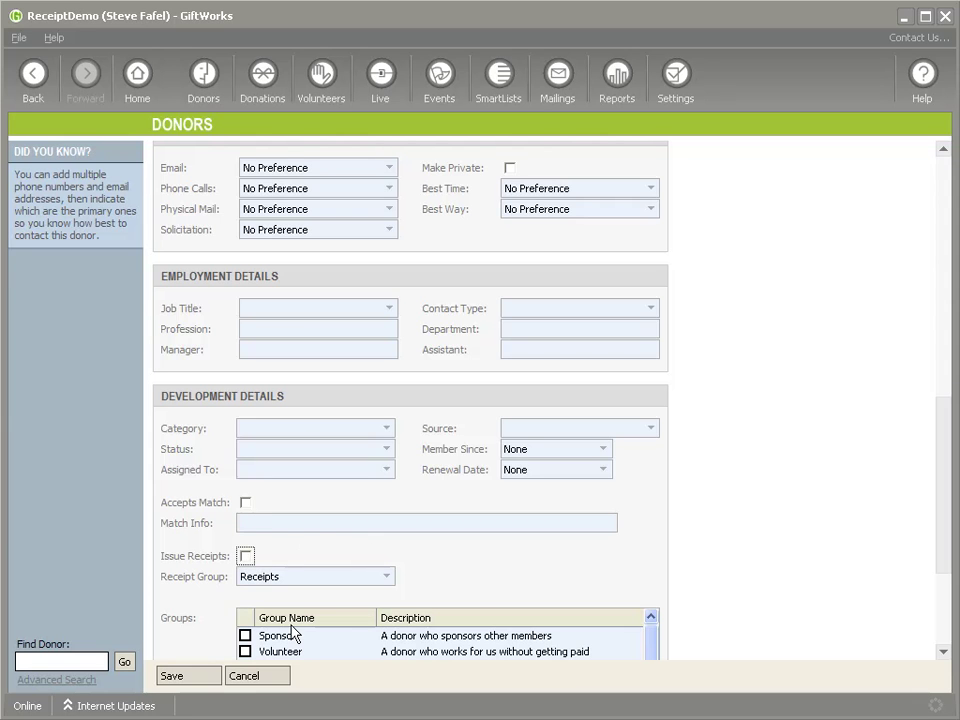
pyautogui.click(209, 677)
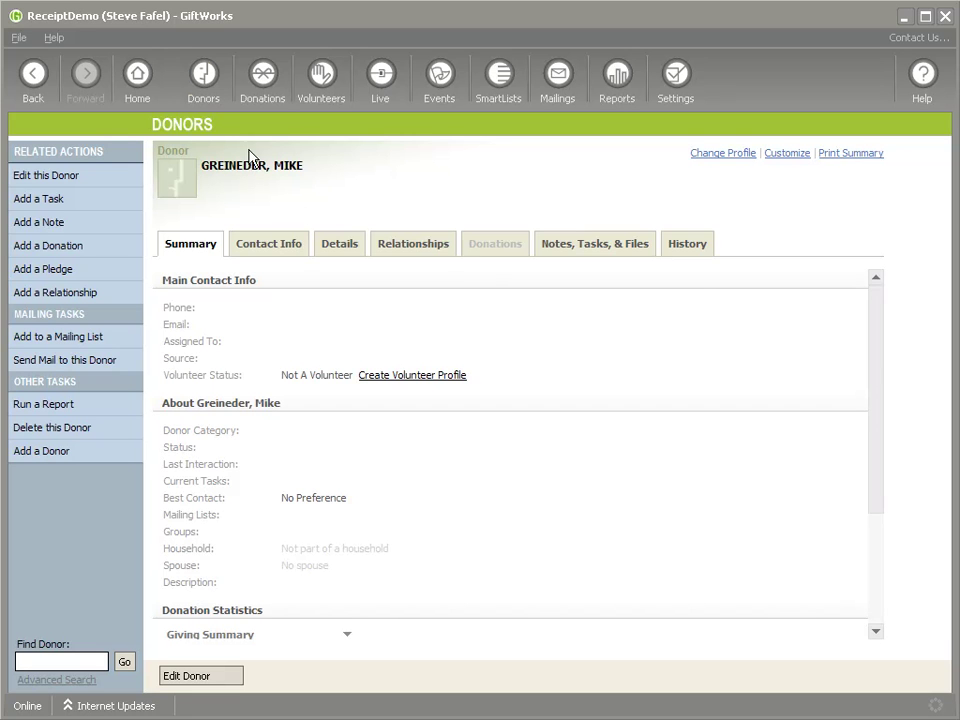
pyautogui.click(192, 88)
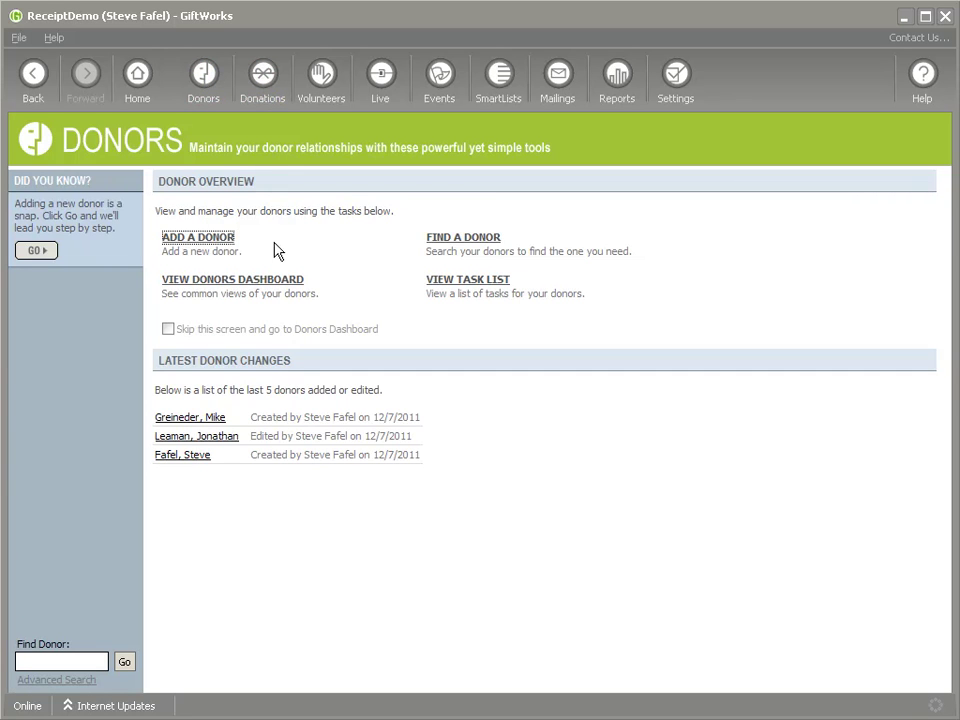
# Start a $100 donation for the bottom donor row on the donors dashboard
pyautogui.click(221, 283)
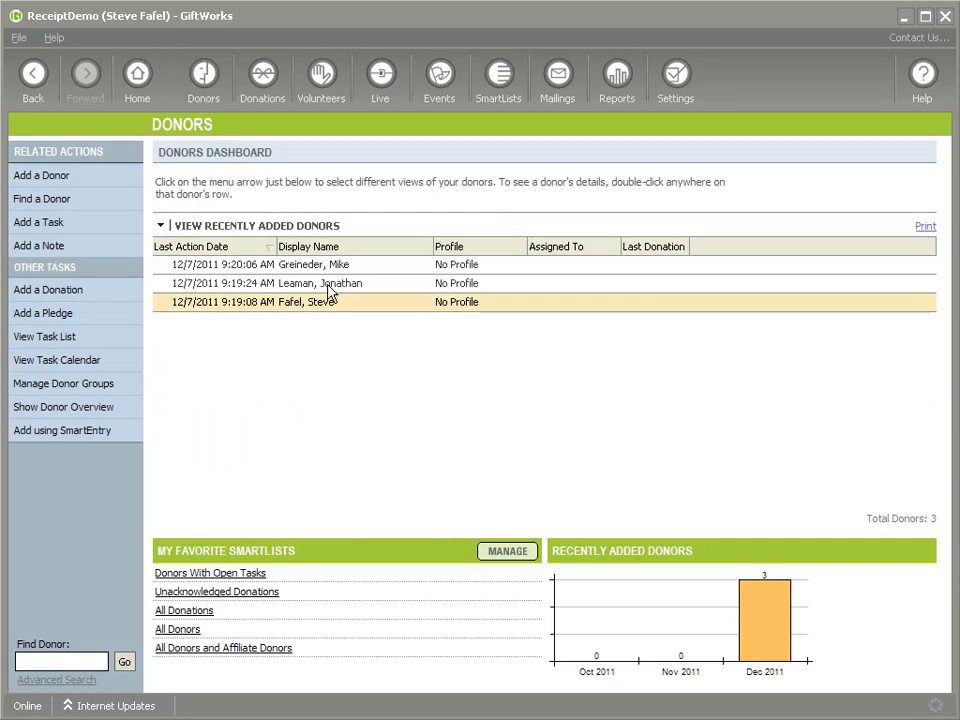
pyautogui.rightClick(298, 306)
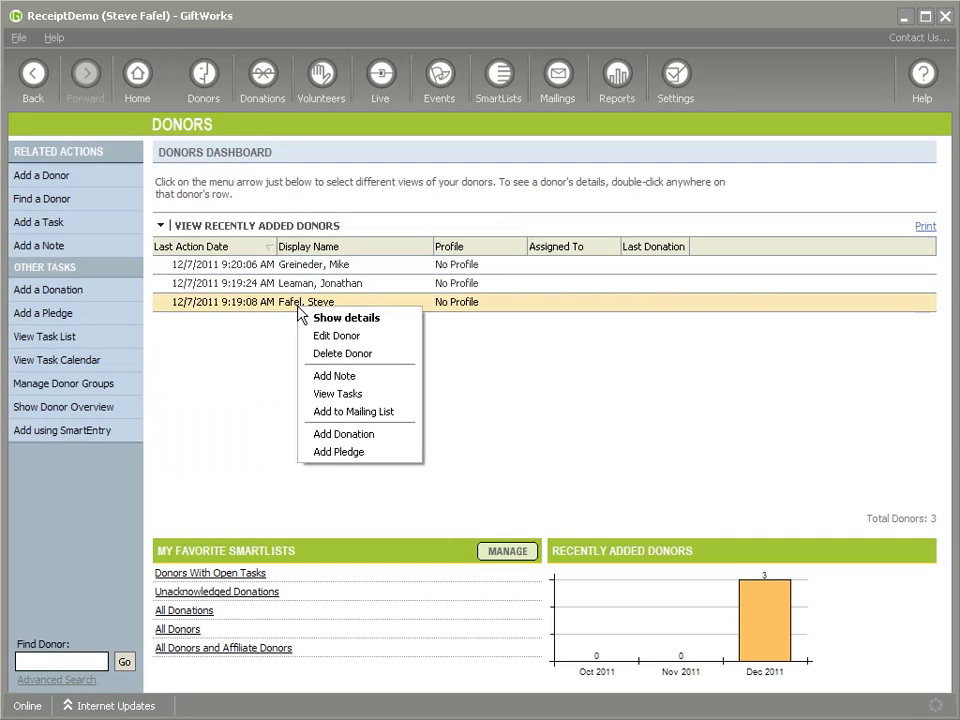
pyautogui.click(355, 435)
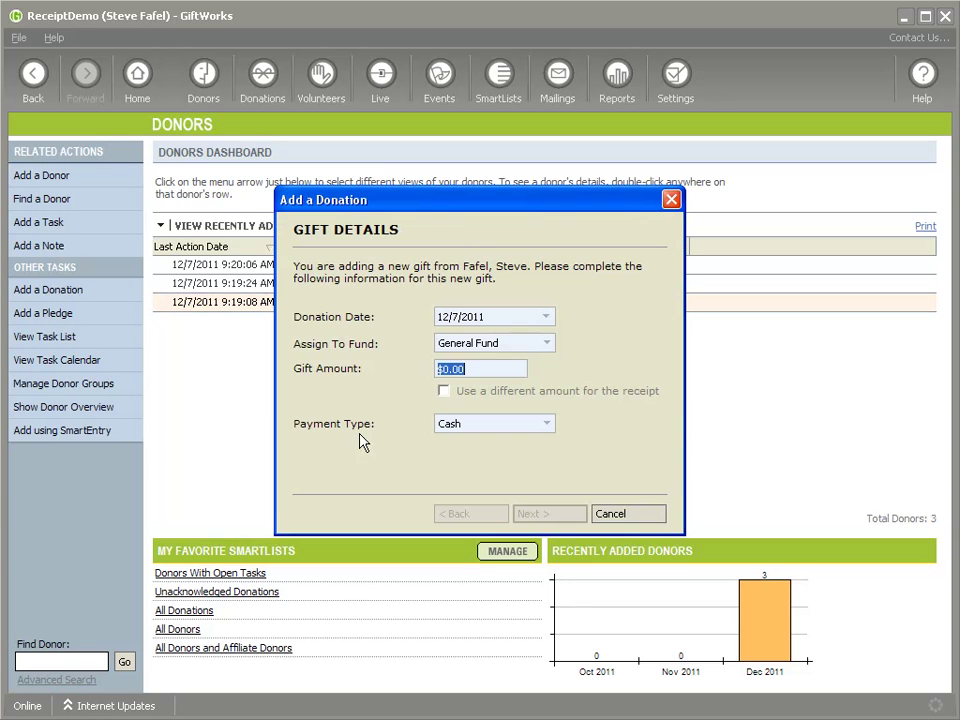
pyautogui.write('100')
pyautogui.press('Return')
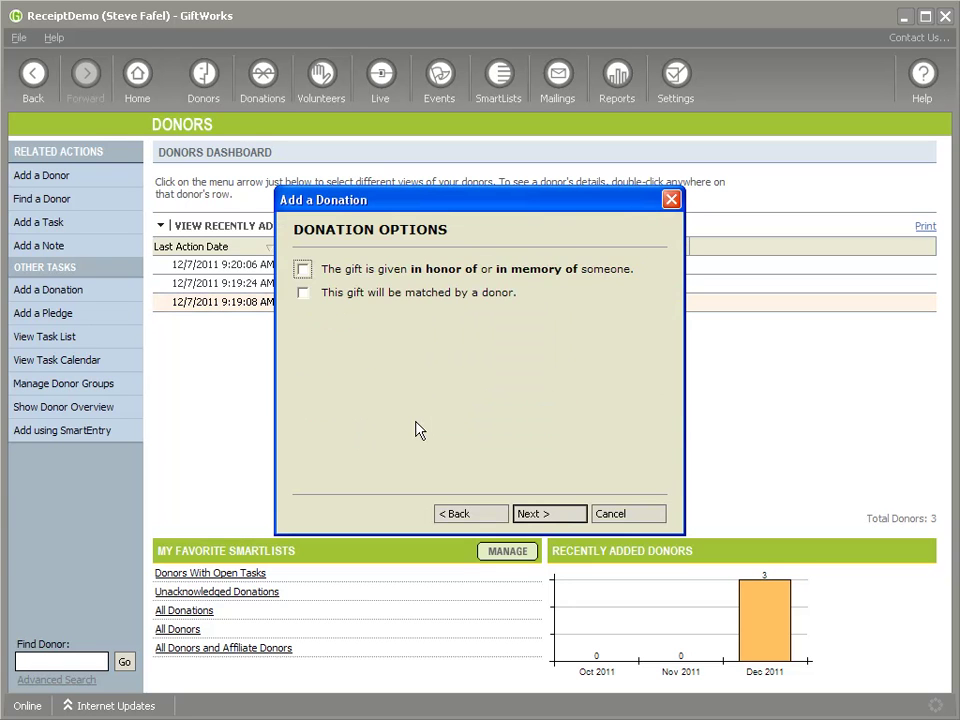
pyautogui.press('Return')
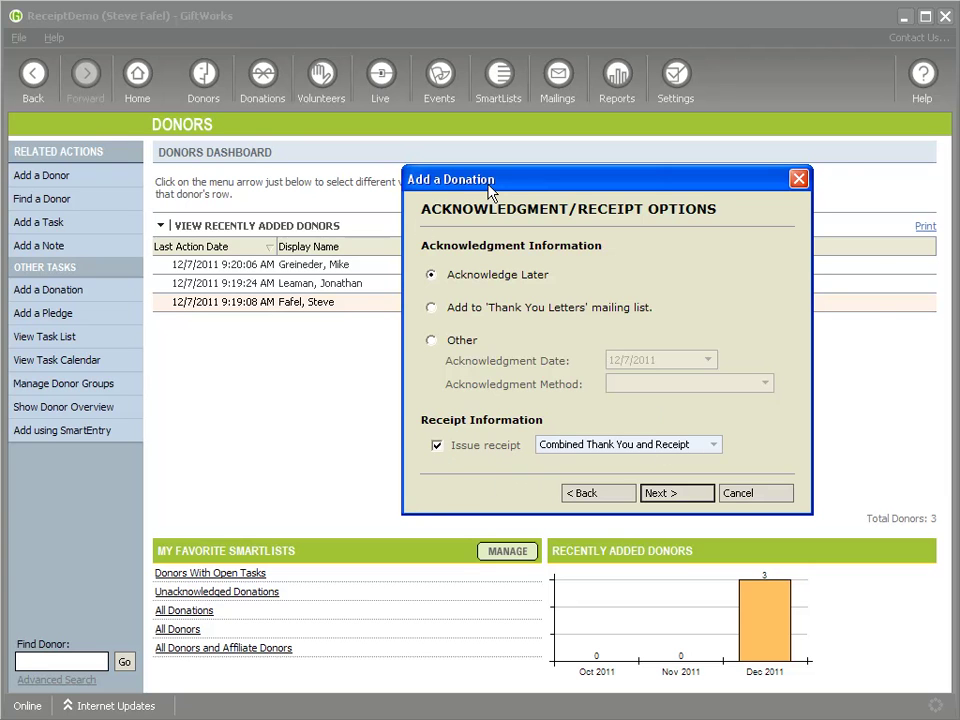
# Keep the receipt in the Combined Thank You and Receipt group and save the $100 gift
pyautogui.moveTo(486, 182); pyautogui.dragTo(563, 176)
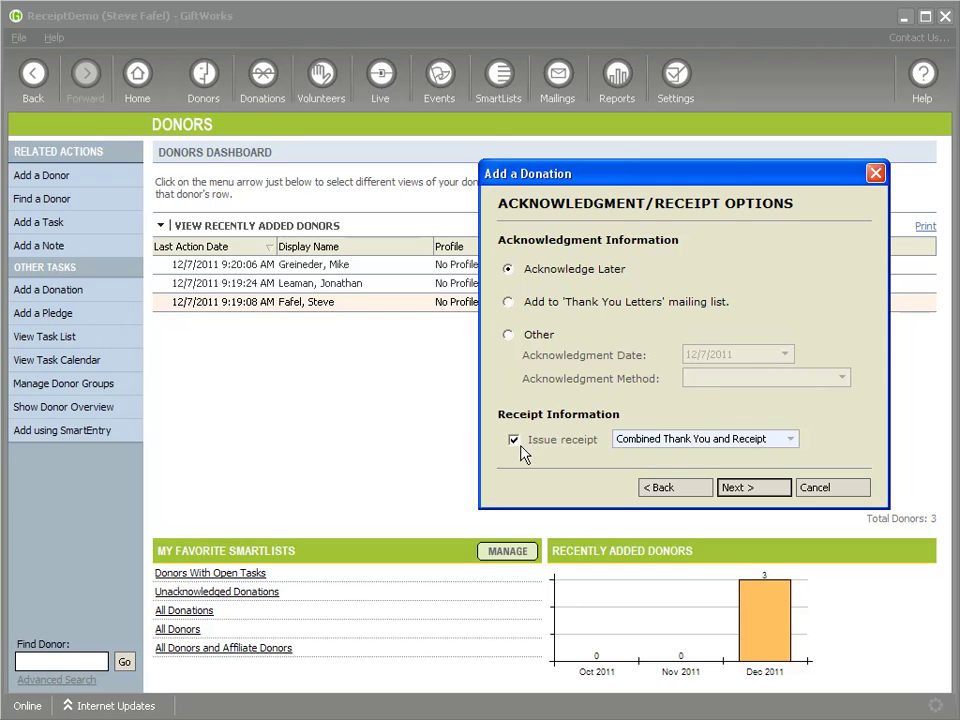
pyautogui.moveTo(640, 176); pyautogui.dragTo(453, 145)
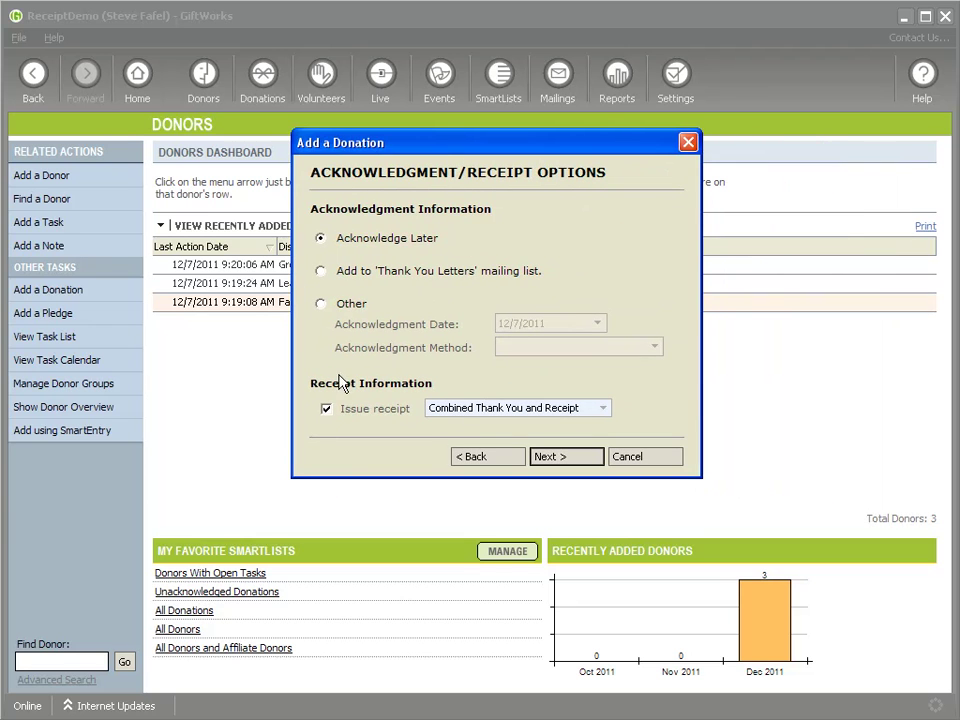
pyautogui.click(582, 462)
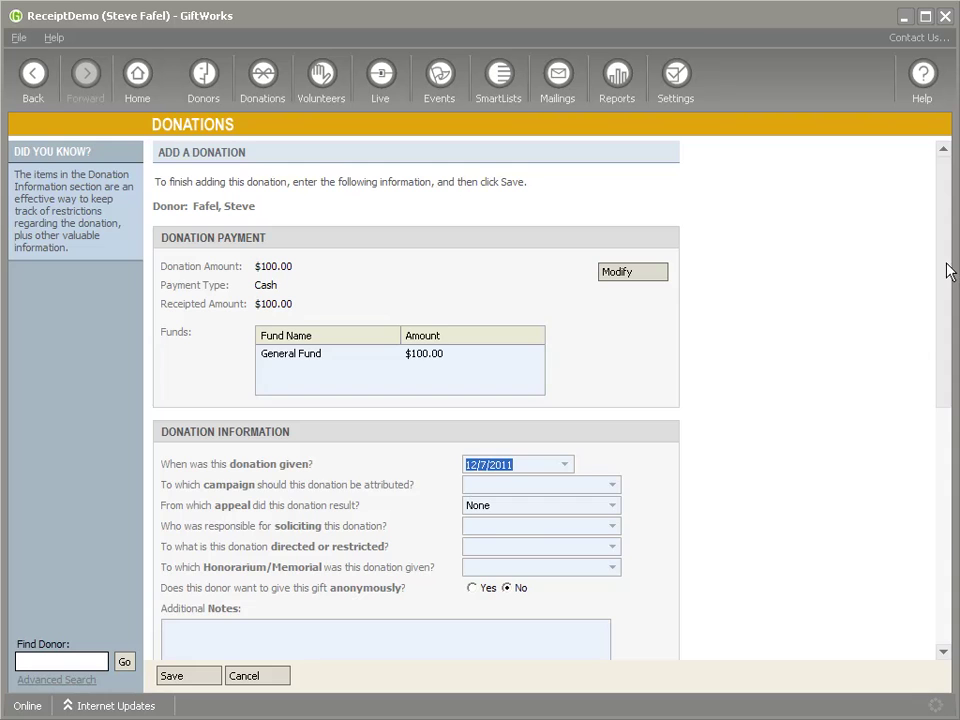
pyautogui.moveTo(947, 268); pyautogui.dragTo(945, 540)
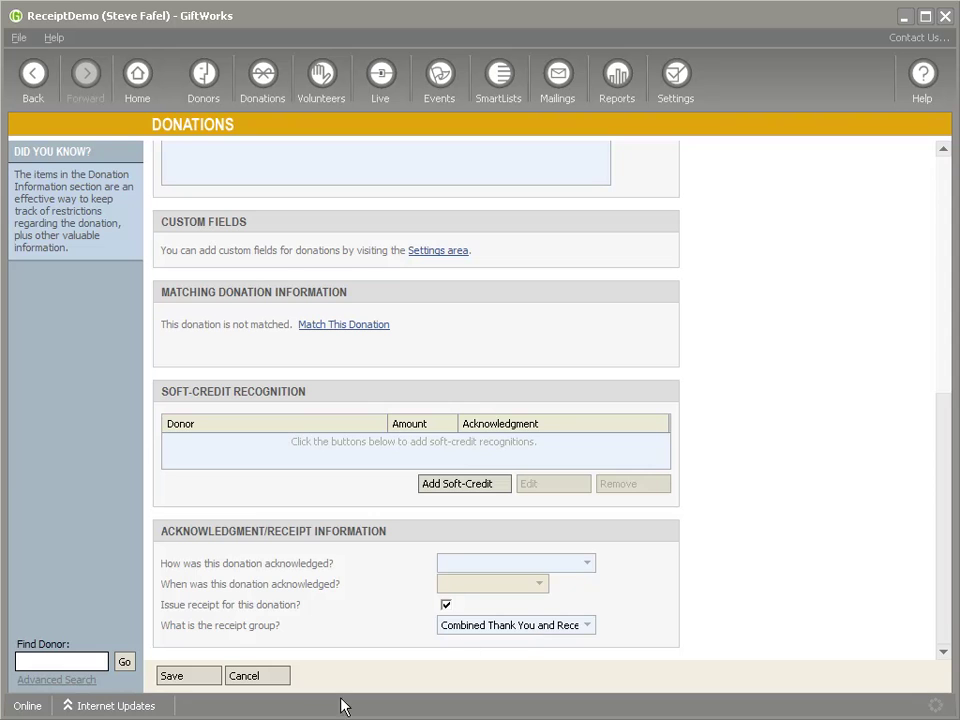
pyautogui.click(196, 677)
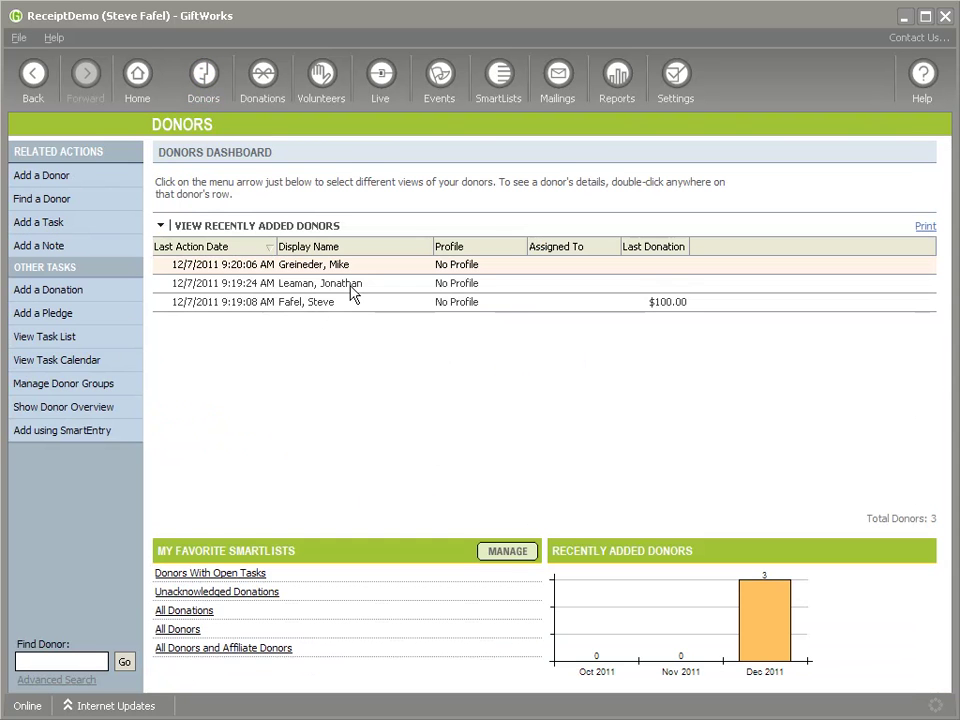
# Add a $200 cash General Fund gift for the second donor, receipted in the Receipts group
pyautogui.rightClick(352, 288)
pyautogui.click(410, 415)
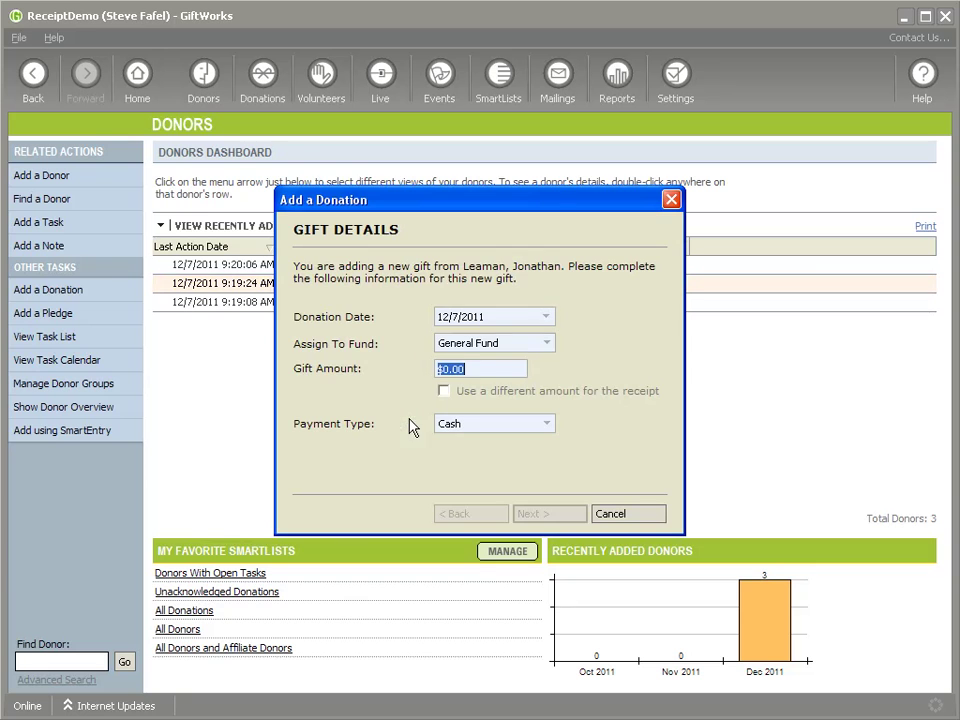
pyautogui.write('$2')
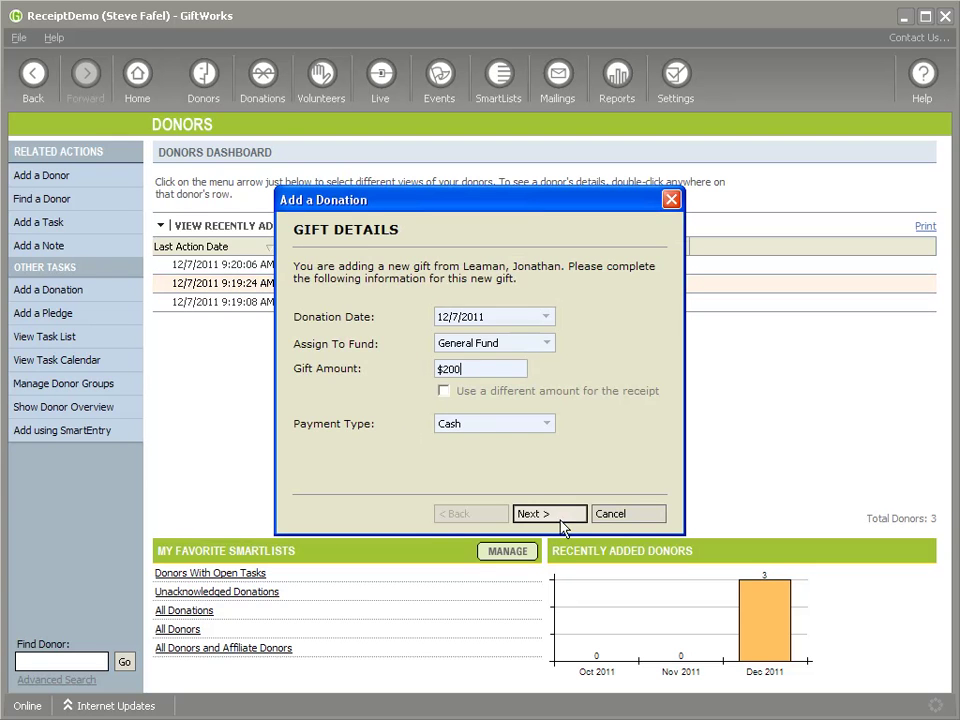
pyautogui.click(548, 518)
pyautogui.click(556, 516)
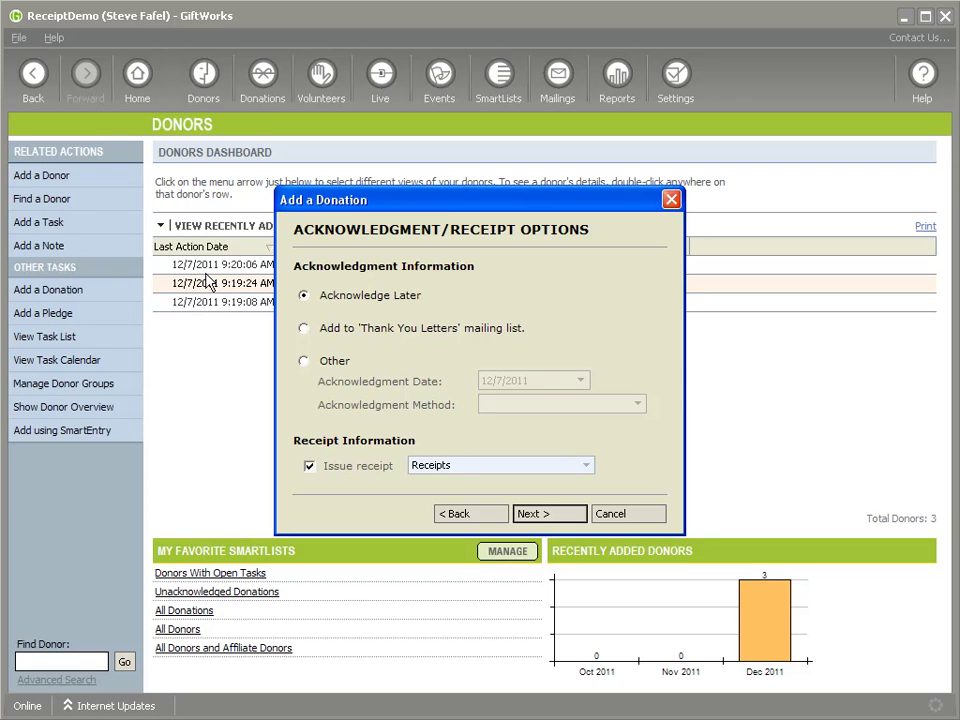
pyautogui.click(549, 518)
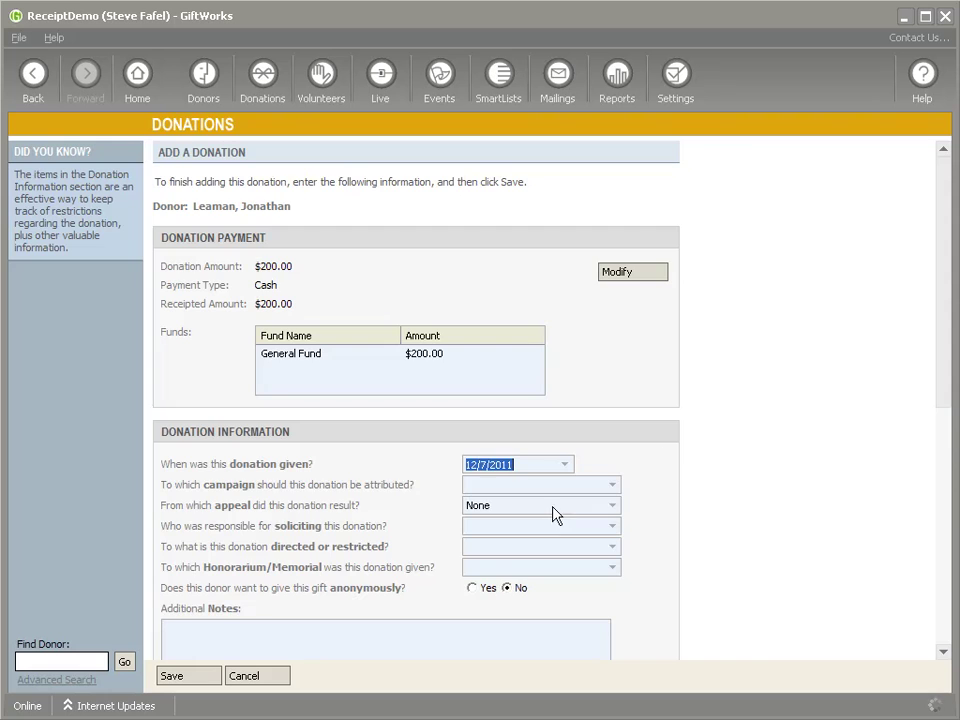
pyautogui.click(189, 680)
pyautogui.click(204, 75)
pyautogui.rightClick(321, 268)
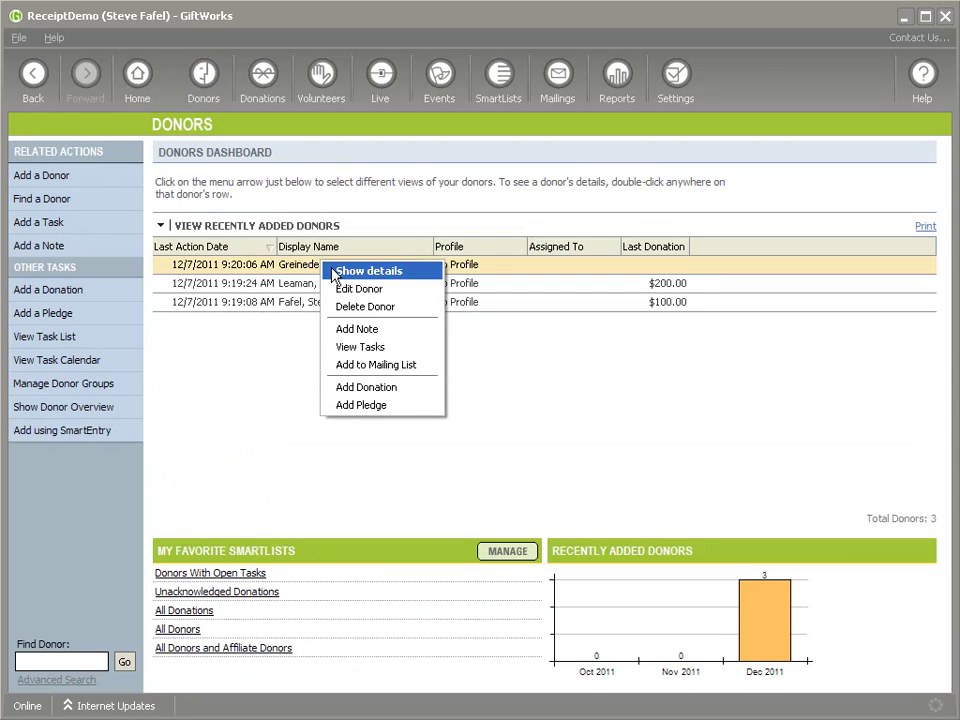
# Add a $300 donation for the top donor with Issue receipt left unchecked, and save it
pyautogui.click(397, 388)
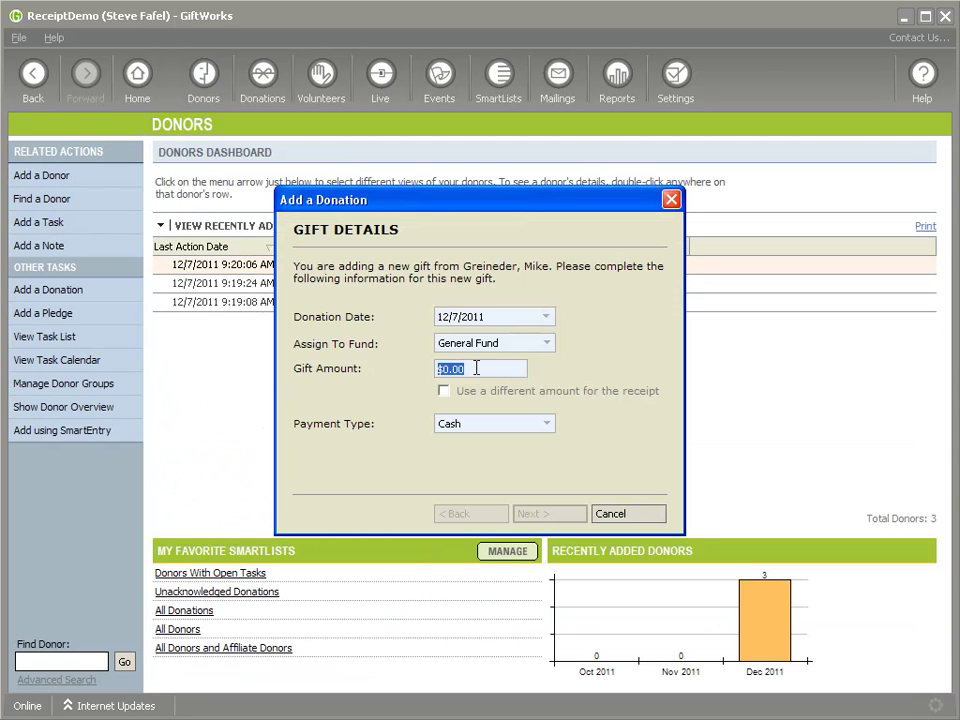
pyautogui.write('$30')
pyautogui.click(549, 514)
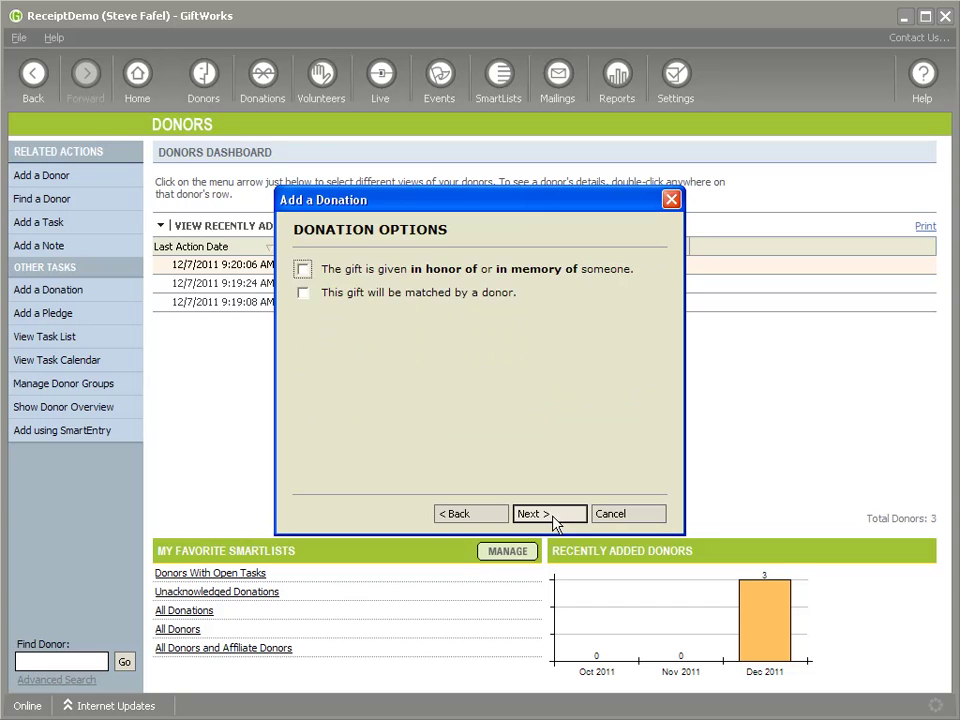
pyautogui.click(553, 515)
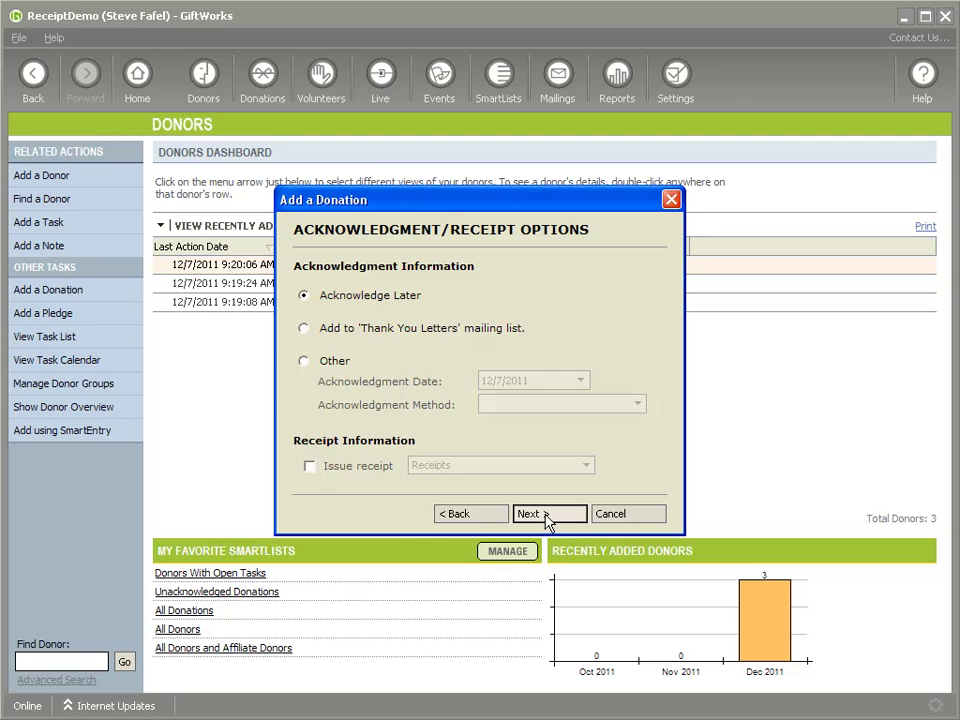
pyautogui.click(309, 466)
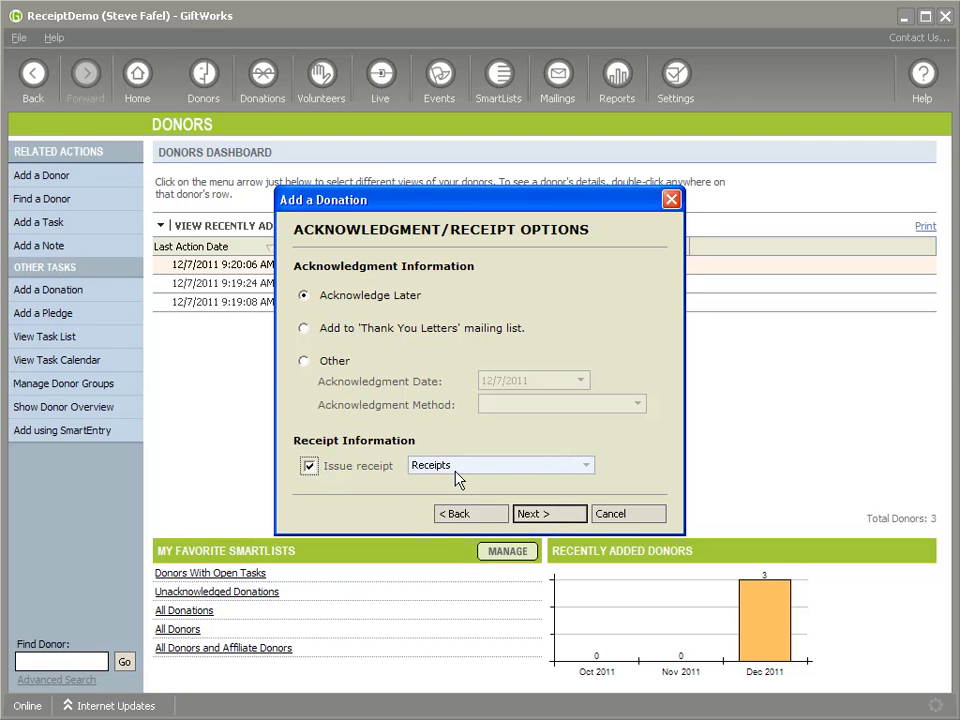
pyautogui.click(456, 466)
pyautogui.click(309, 472)
pyautogui.click(309, 466)
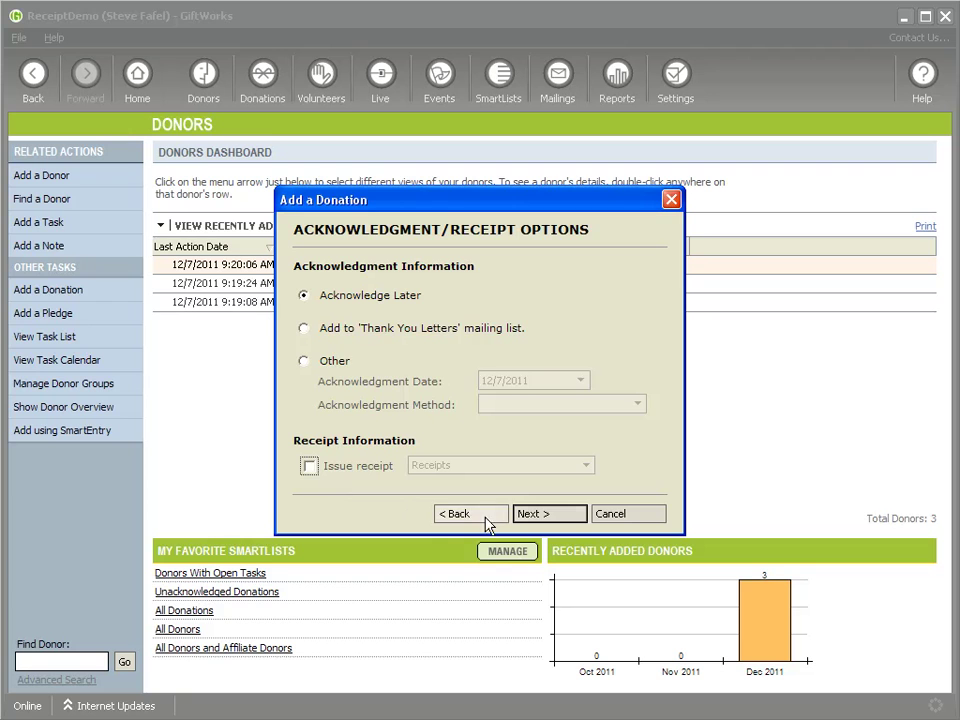
pyautogui.click(555, 520)
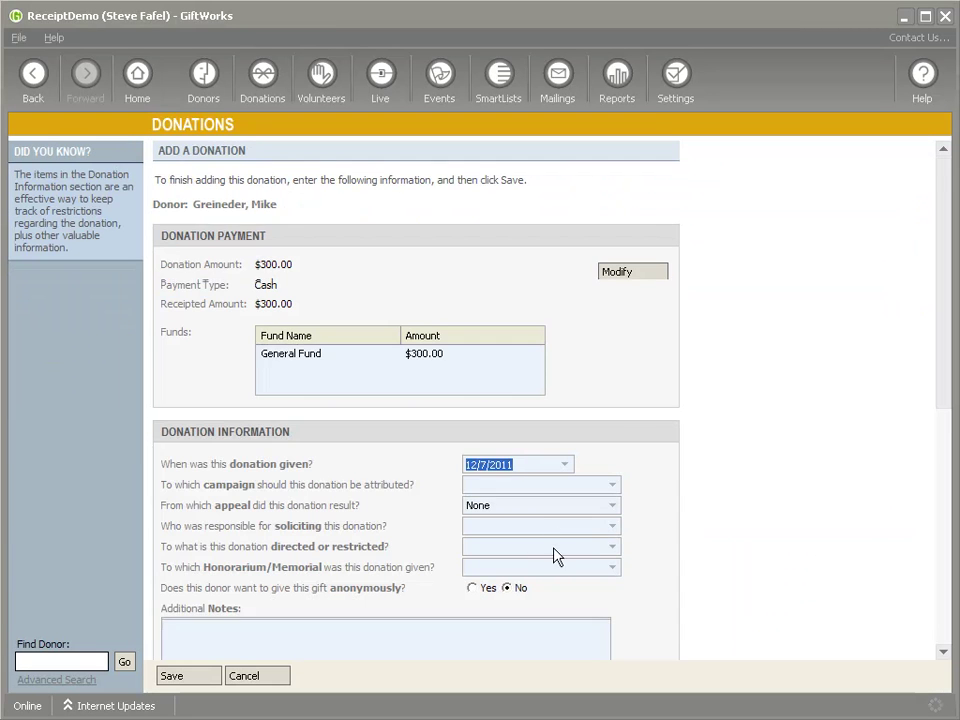
pyautogui.scroll(-3, 567, 544)
pyautogui.scroll(-3, 403, 613)
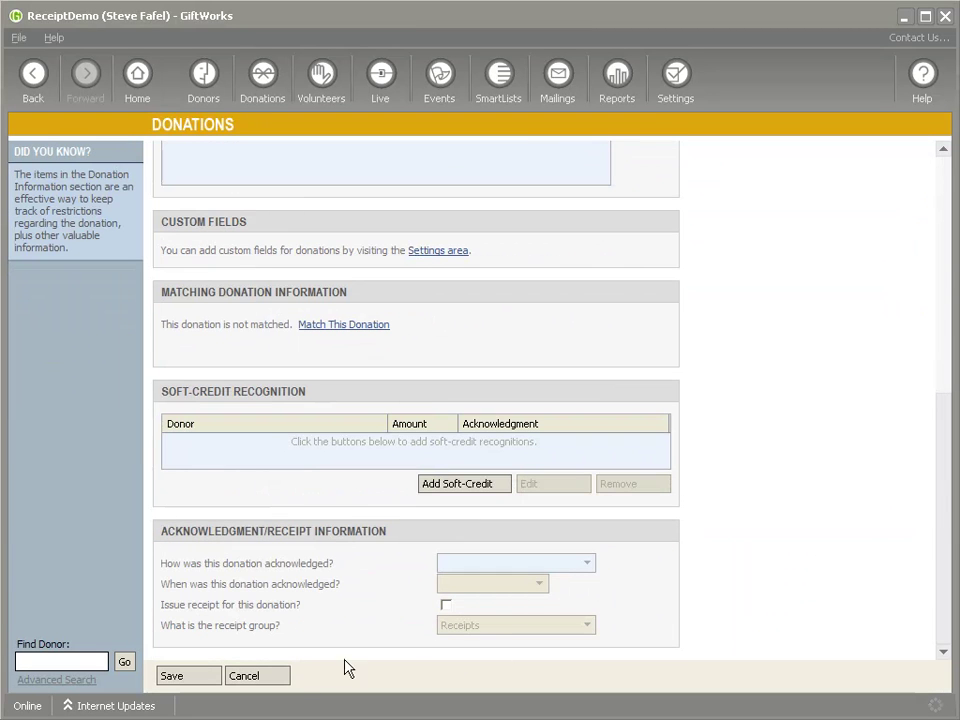
pyautogui.click(172, 677)
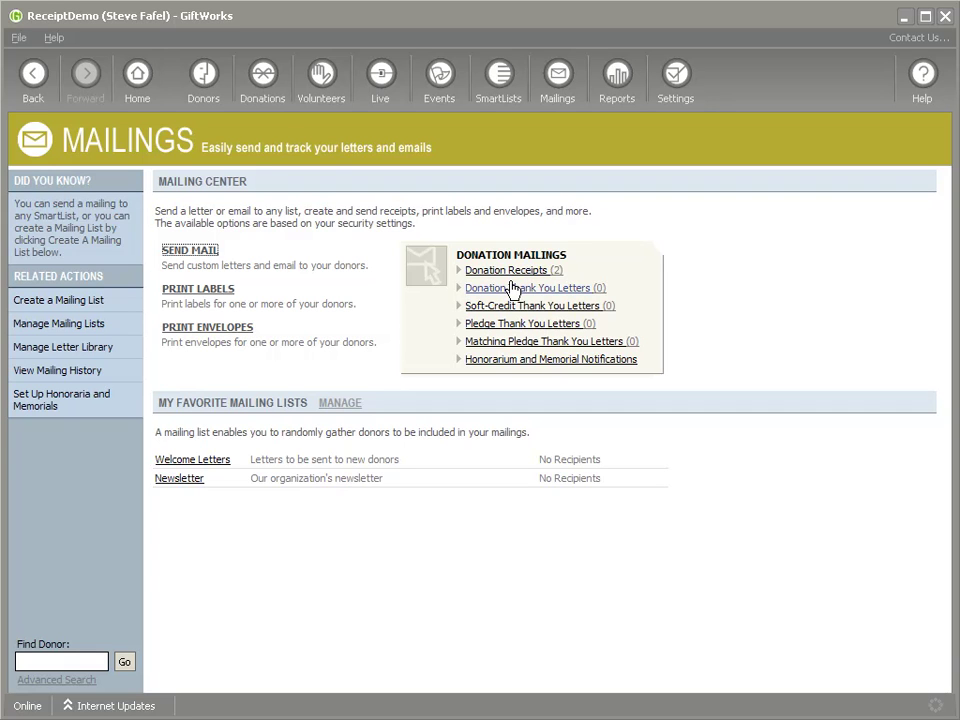
# Open the $300 gift for editing from the Donations Dashboard
pyautogui.click(261, 75)
pyautogui.click(169, 329)
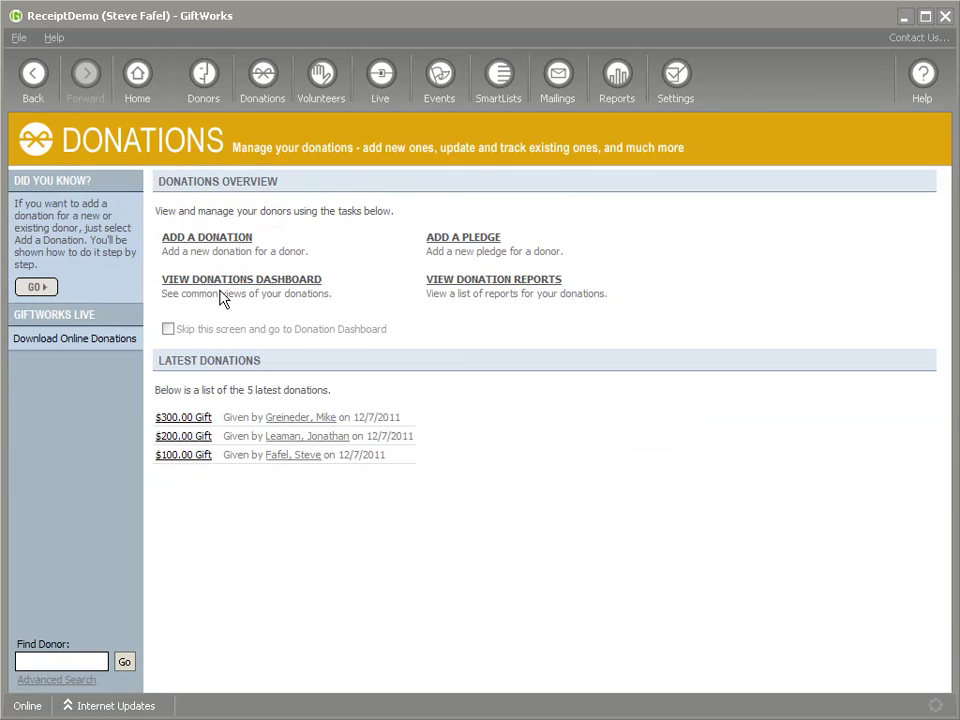
pyautogui.click(228, 283)
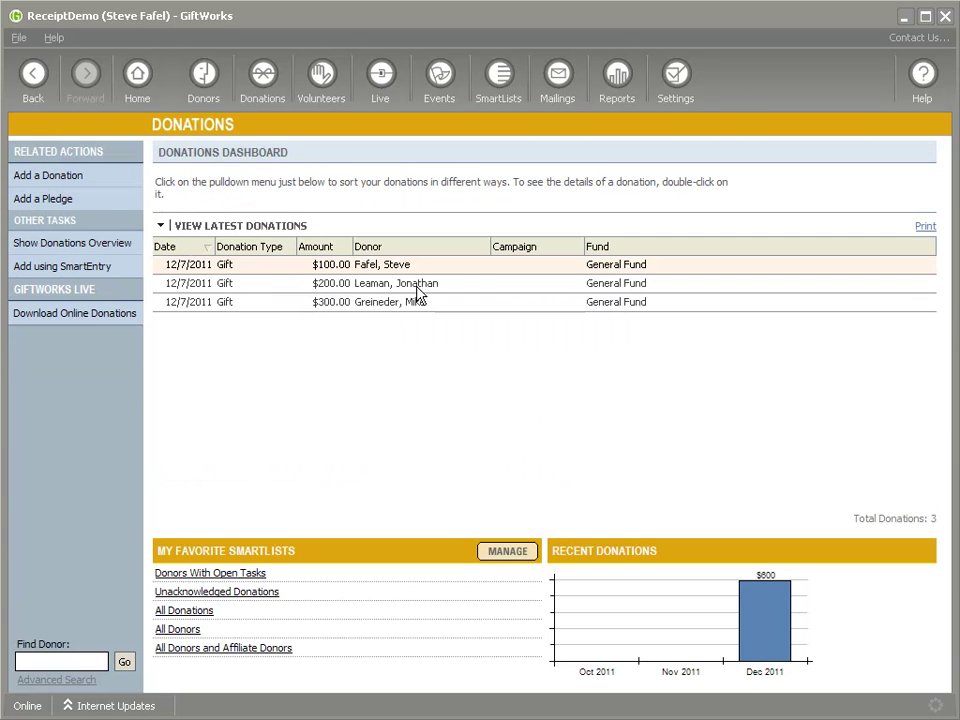
pyautogui.click(394, 304)
pyautogui.rightClick(362, 304)
pyautogui.click(400, 331)
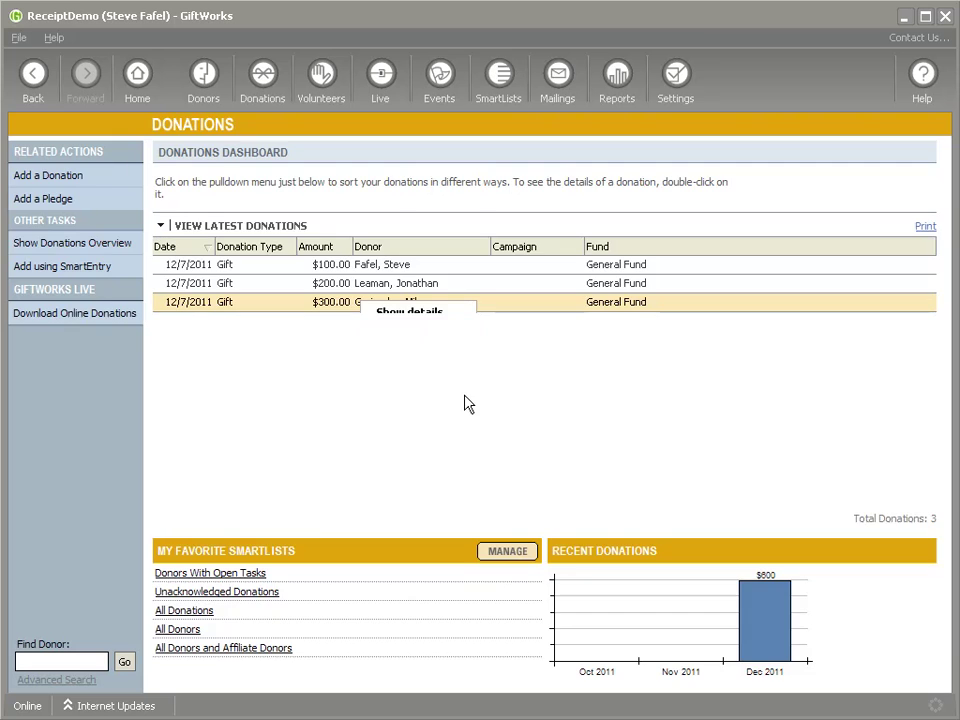
# Turn on Issue receipt for the $300 gift, save it, and check Mailings
pyautogui.scroll(-5, 464, 415)
pyautogui.scroll(-1, 464, 427)
pyautogui.click(446, 604)
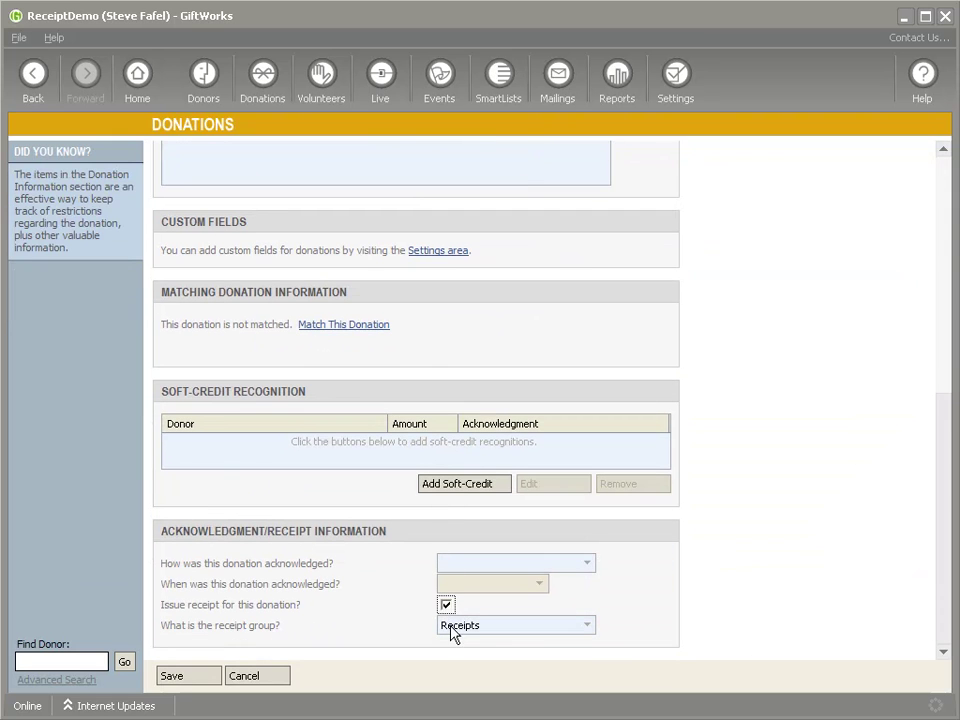
pyautogui.click(172, 676)
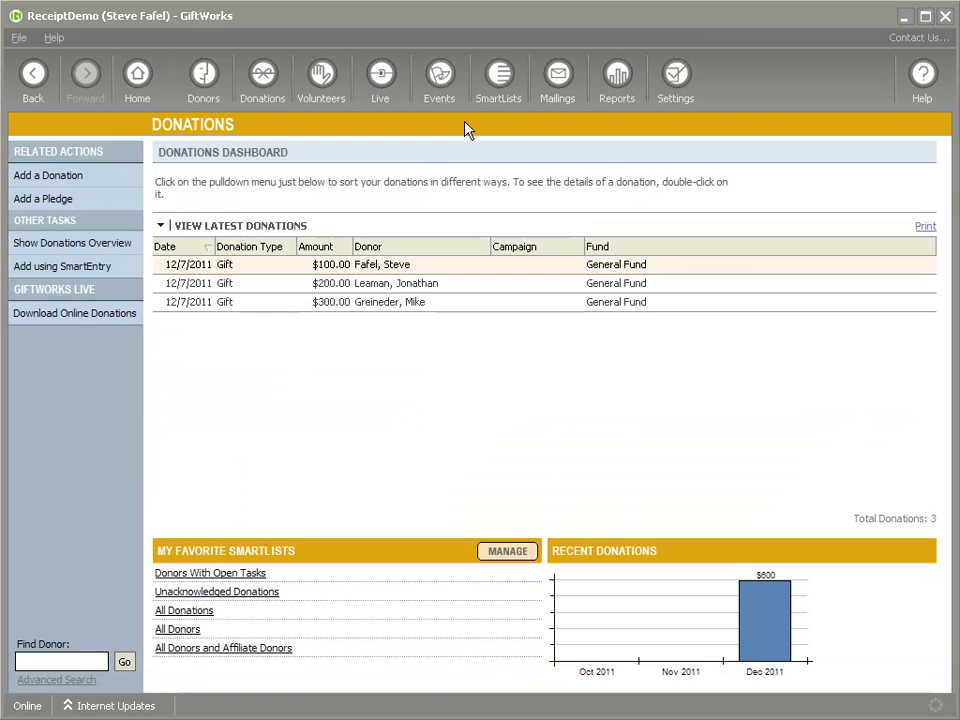
pyautogui.click(557, 75)
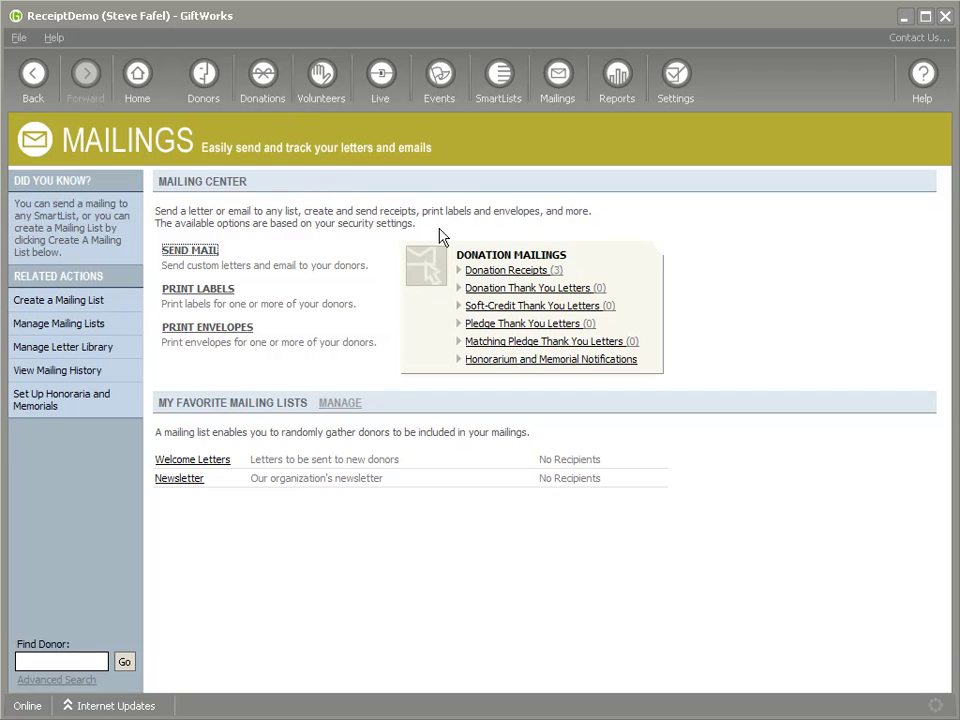
# Begin a Donation Receipts mailing limited to the Combined Thank You and Receipt group
pyautogui.click(513, 279)
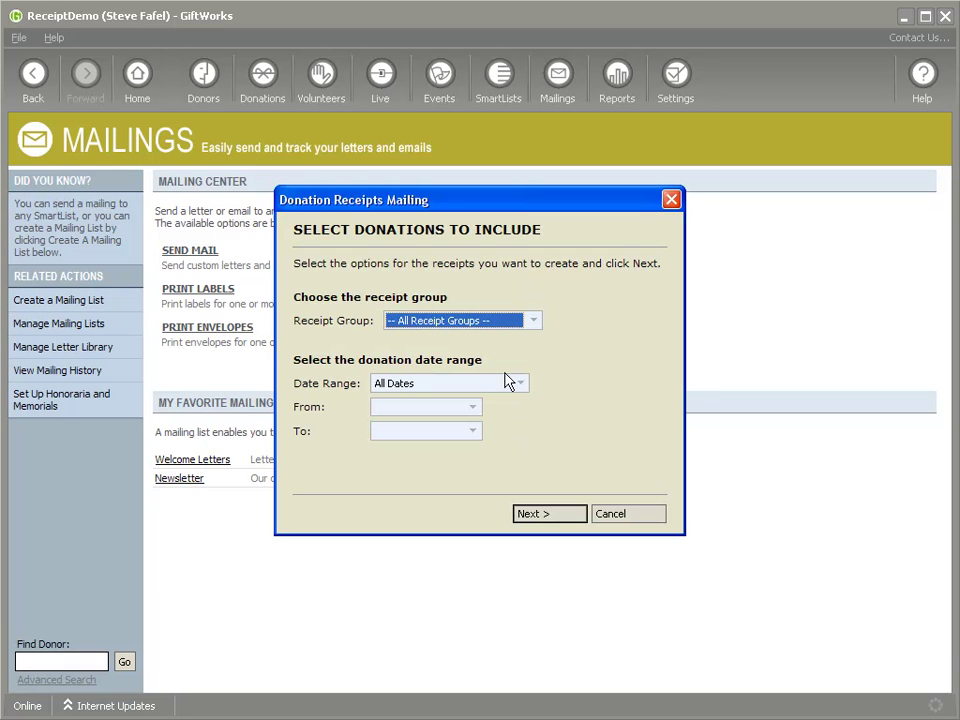
pyautogui.click(535, 321)
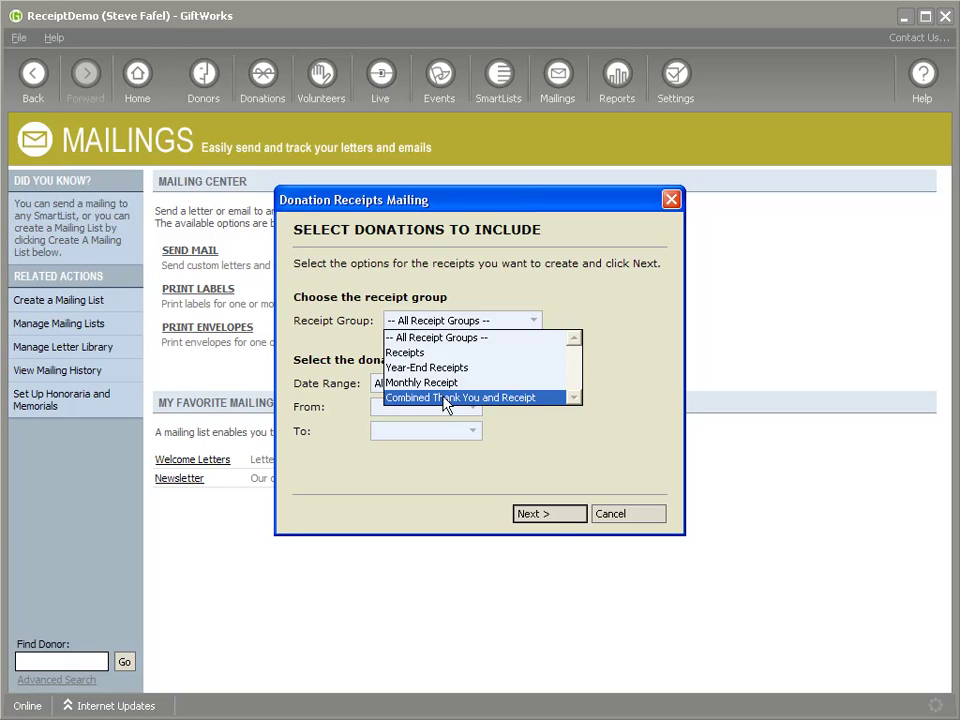
pyautogui.click(447, 397)
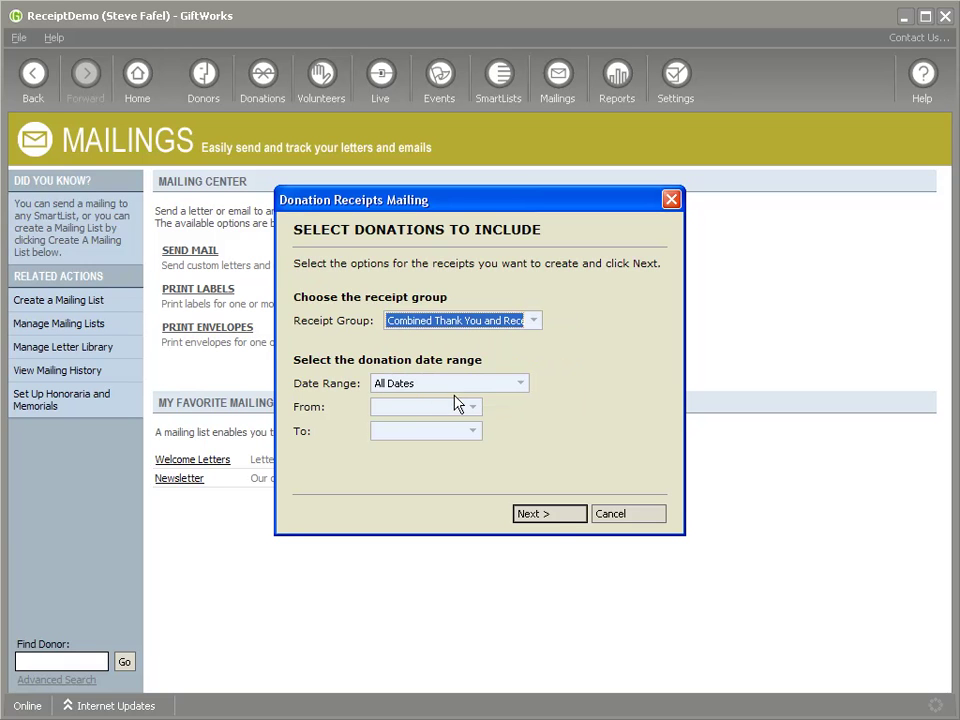
pyautogui.click(549, 515)
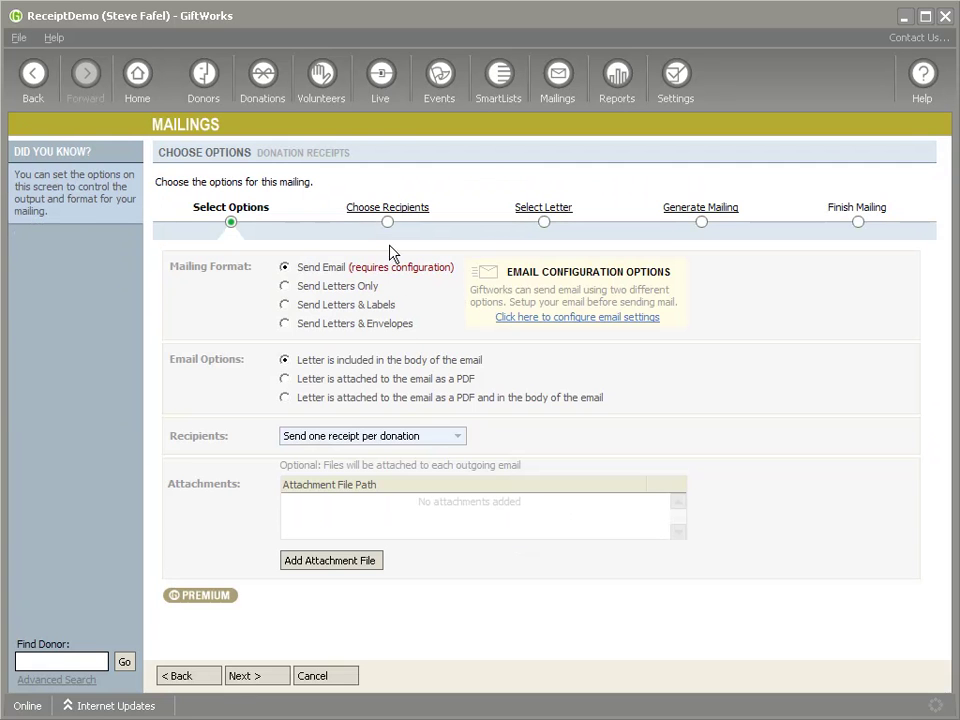
# Send the receipts as letters and labels instead of email, advancing to generation
pyautogui.click(369, 210)
pyautogui.click(534, 418)
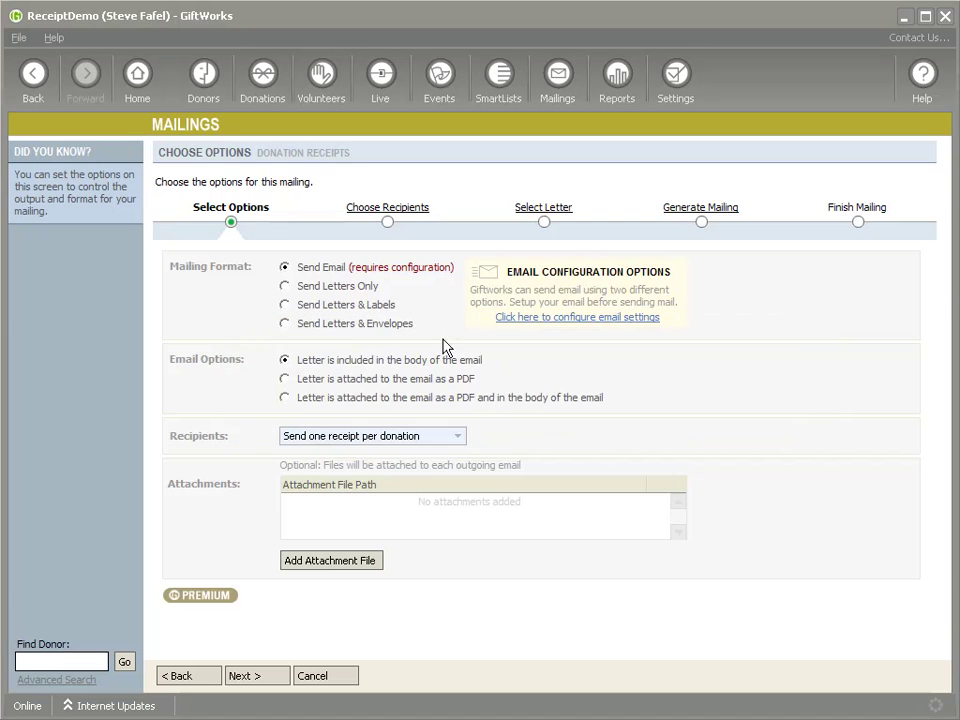
pyautogui.click(386, 210)
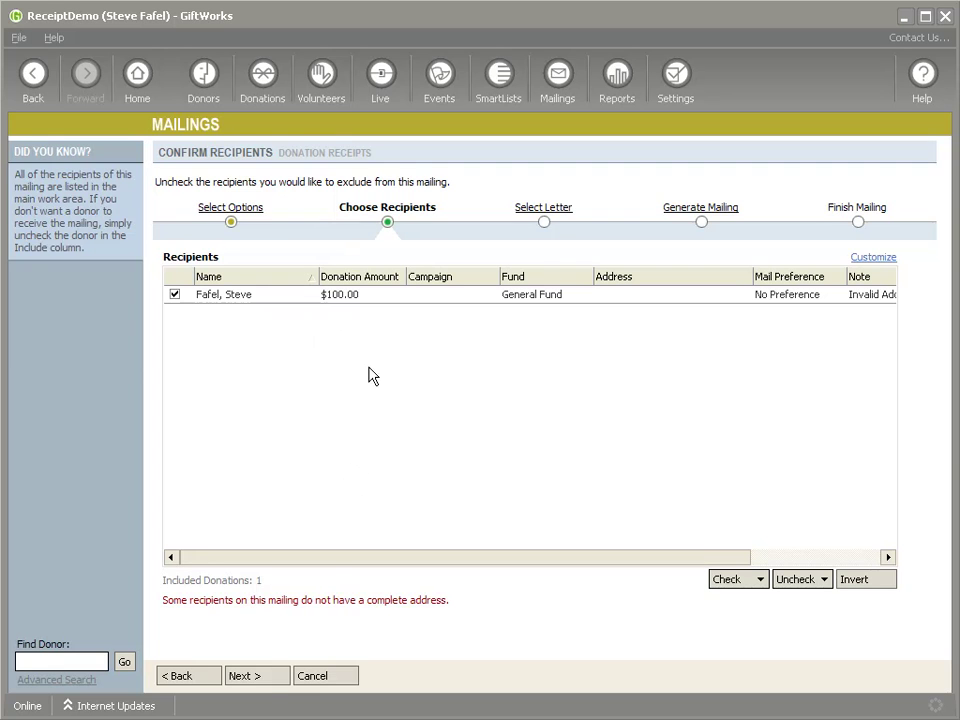
pyautogui.click(260, 680)
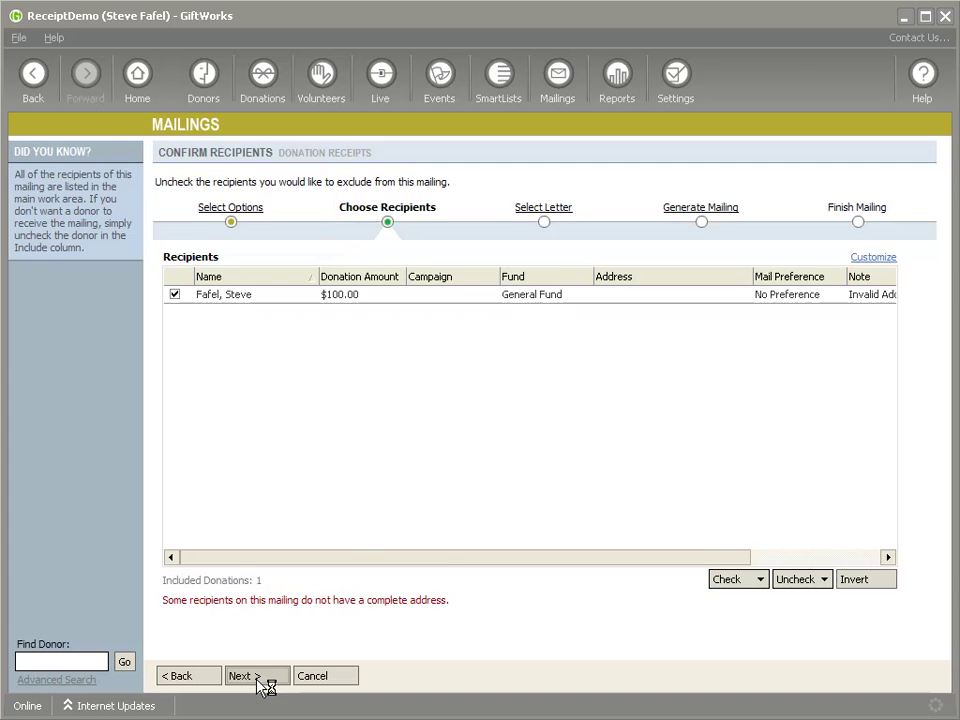
pyautogui.click(198, 680)
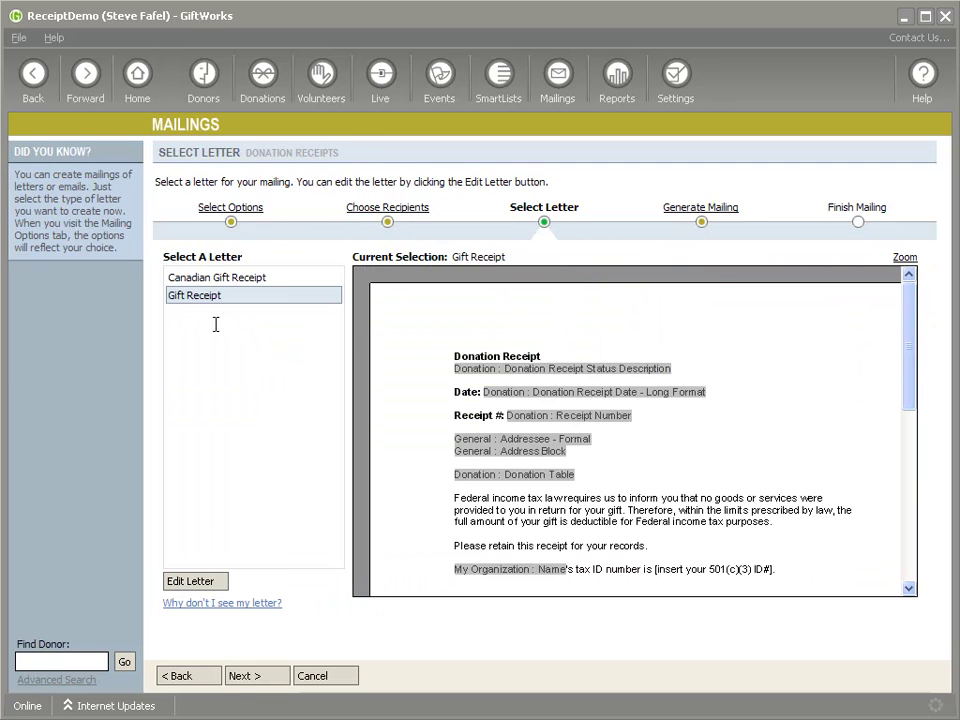
pyautogui.click(259, 679)
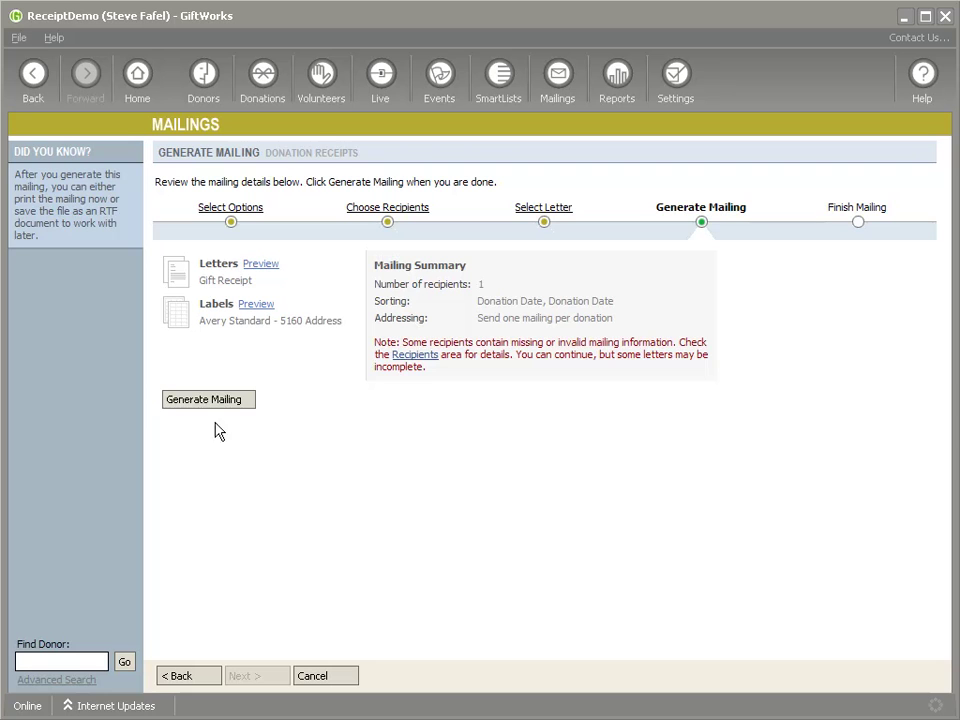
# Generate the receipts, mark them as thank-you letters too, and finish the mailing
pyautogui.click(201, 400)
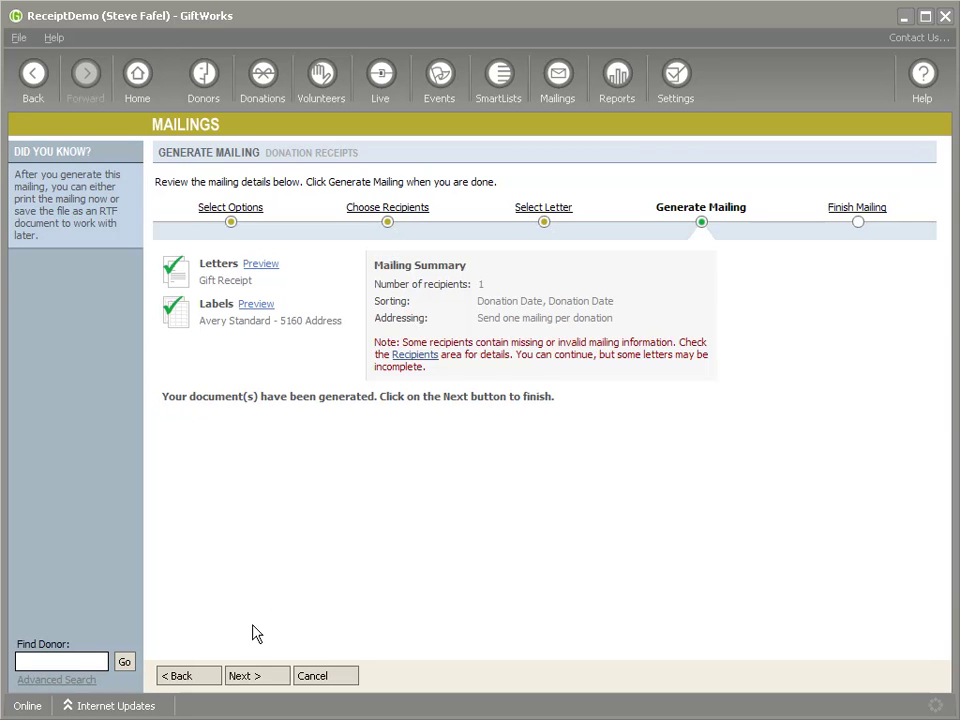
pyautogui.click(268, 679)
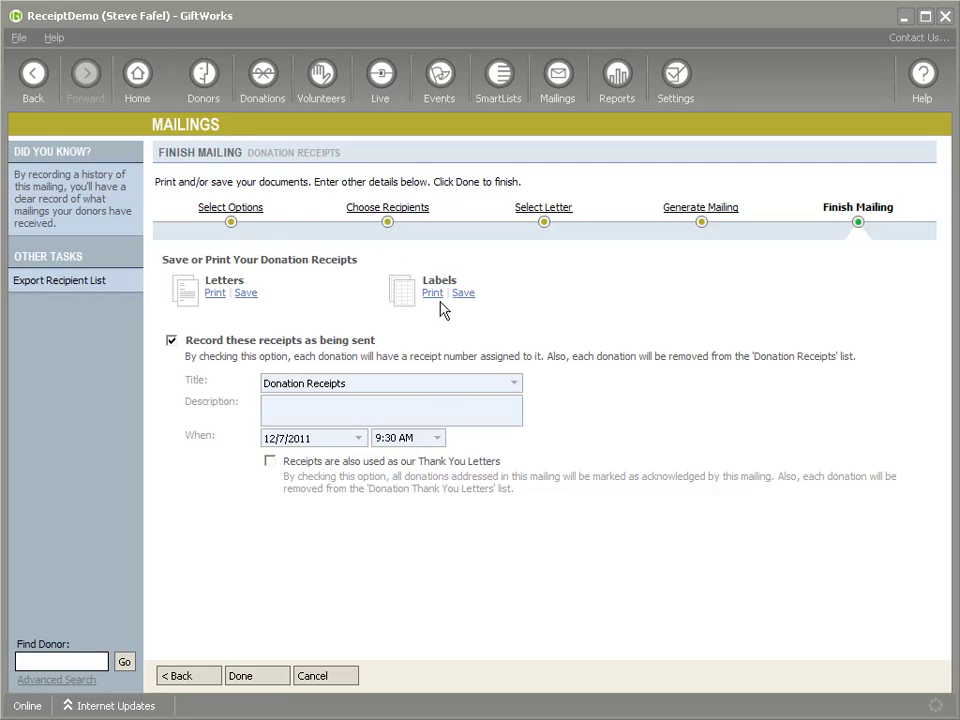
pyautogui.click(270, 462)
pyautogui.click(262, 679)
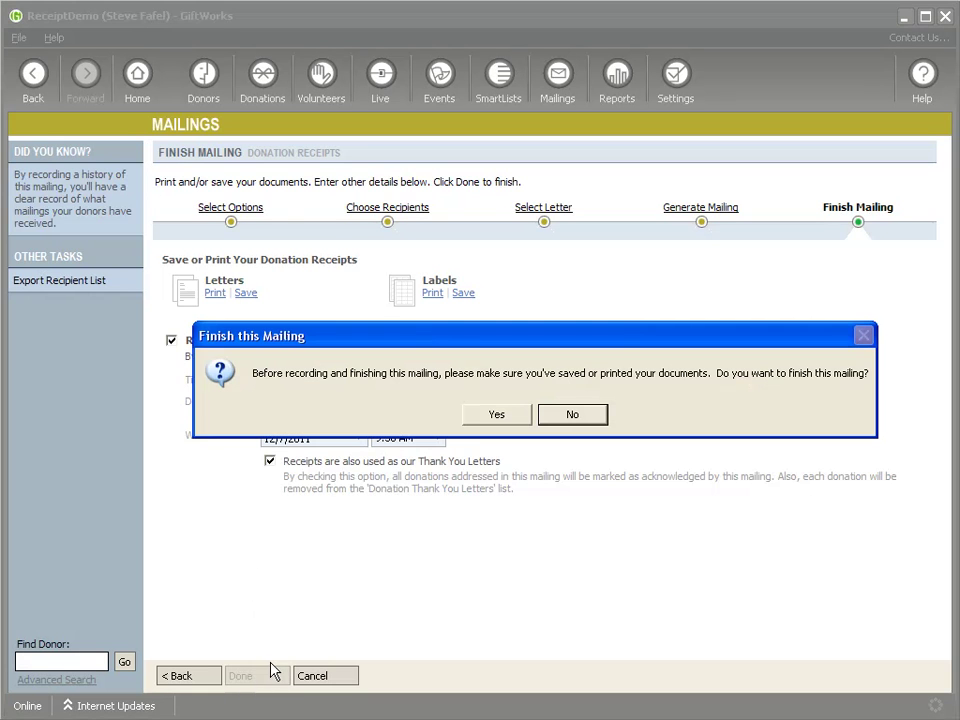
pyautogui.click(477, 418)
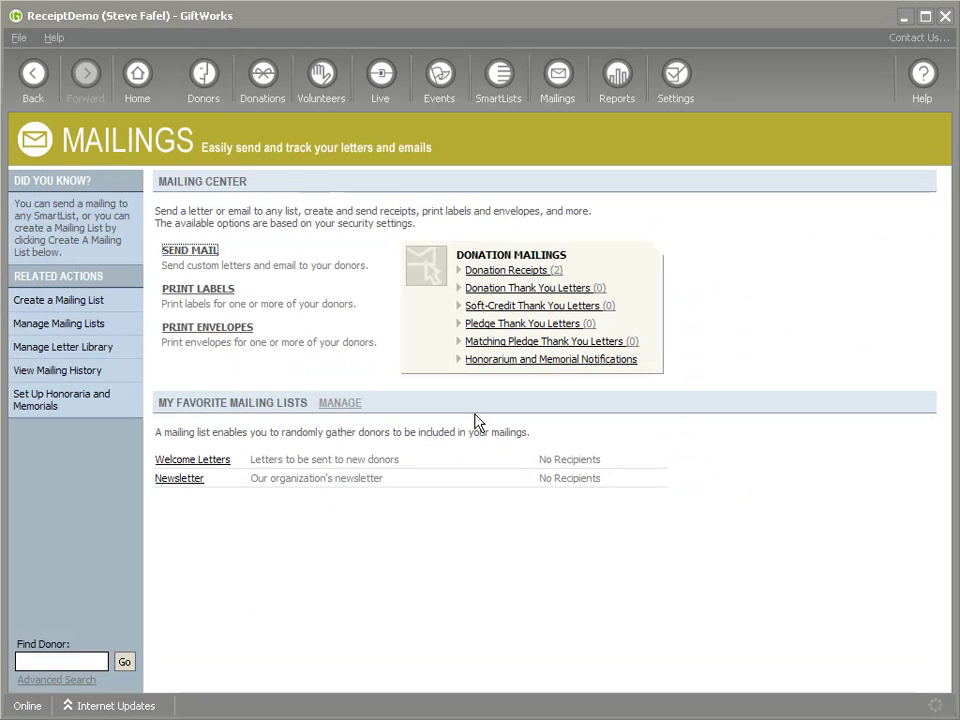
# Open the $100.00 gift's details and preview receipt #1 sent via Donation Receipts
pyautogui.click(263, 76)
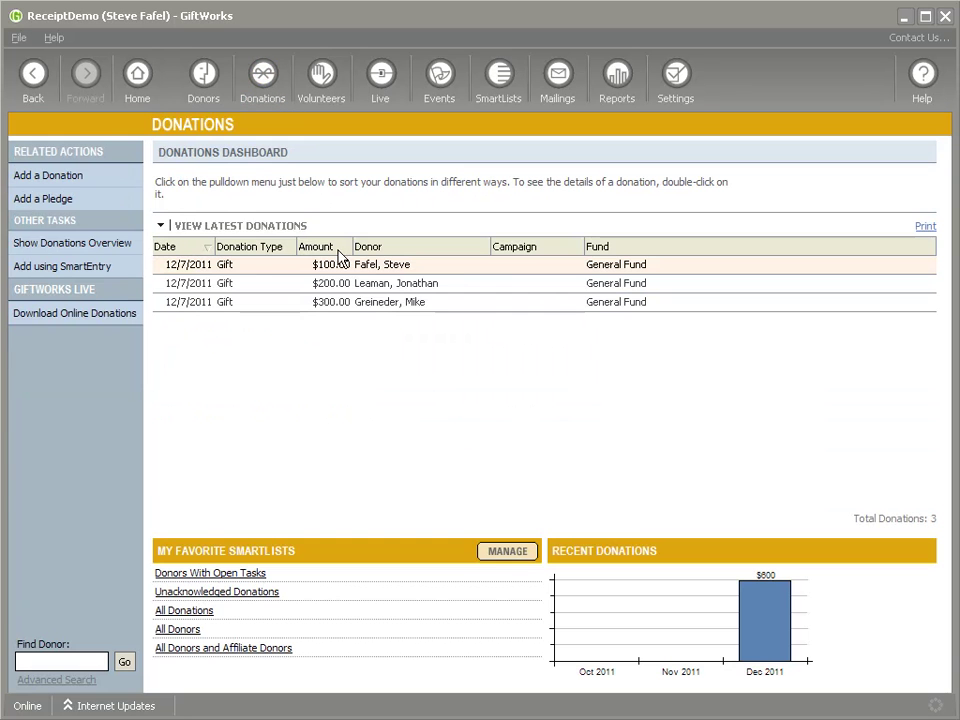
pyautogui.rightClick(358, 268)
pyautogui.click(338, 266)
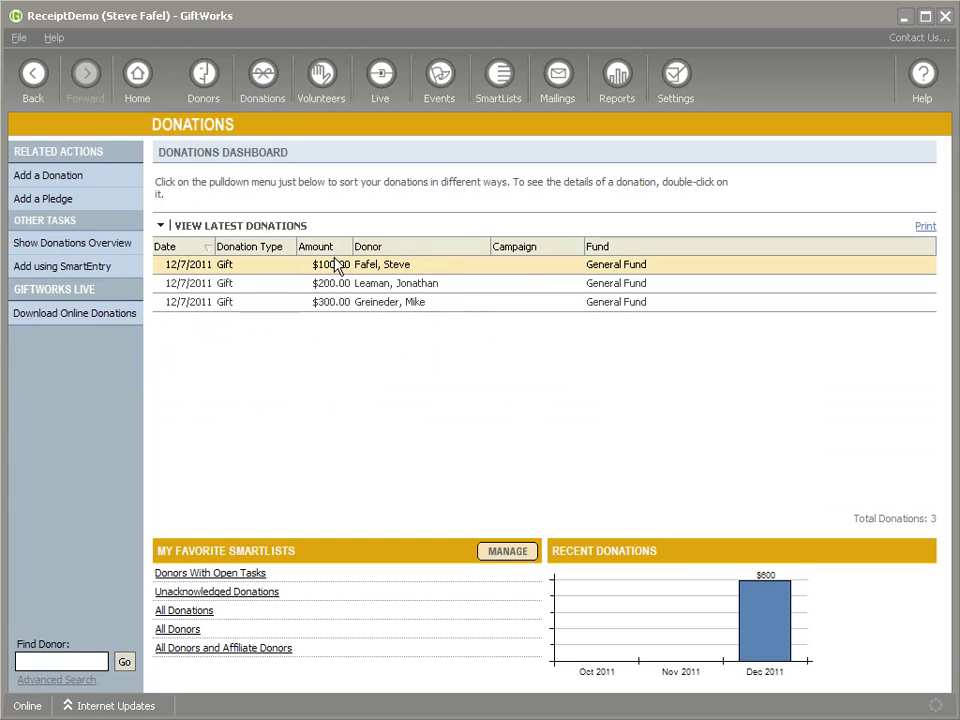
pyautogui.doubleClick(338, 266)
pyautogui.scroll(-3, 390, 420)
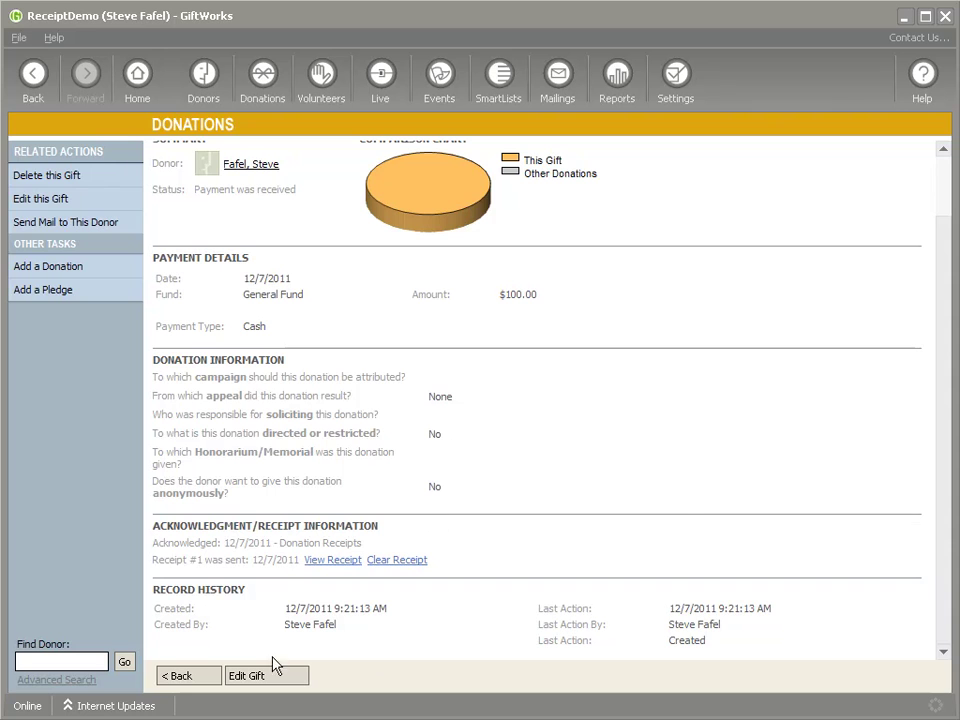
pyautogui.moveTo(177, 545); pyautogui.dragTo(366, 553)
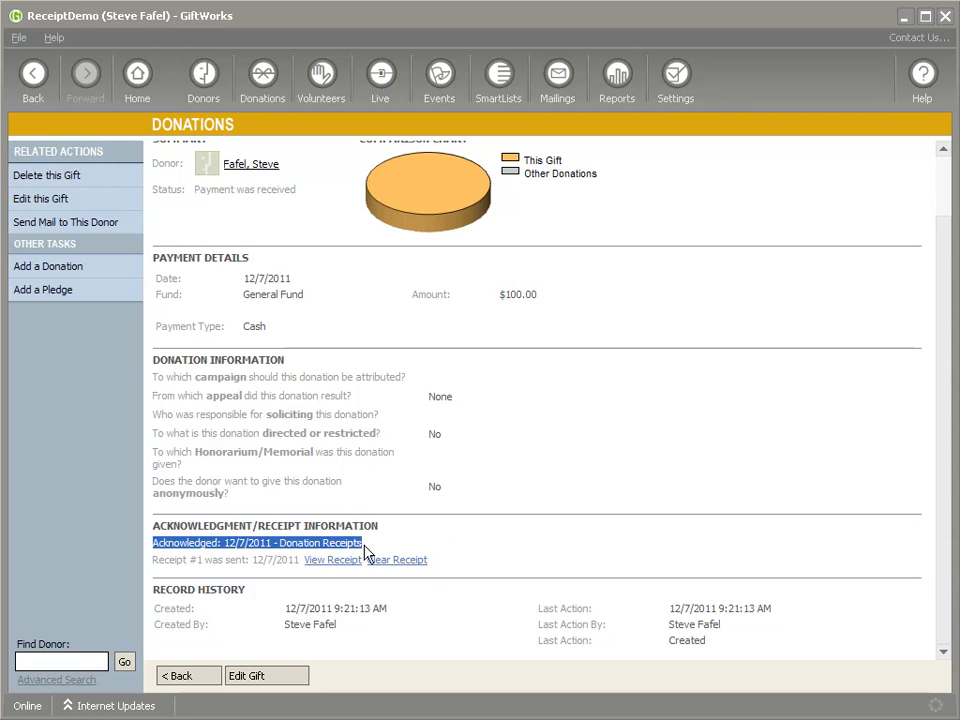
pyautogui.click(160, 570)
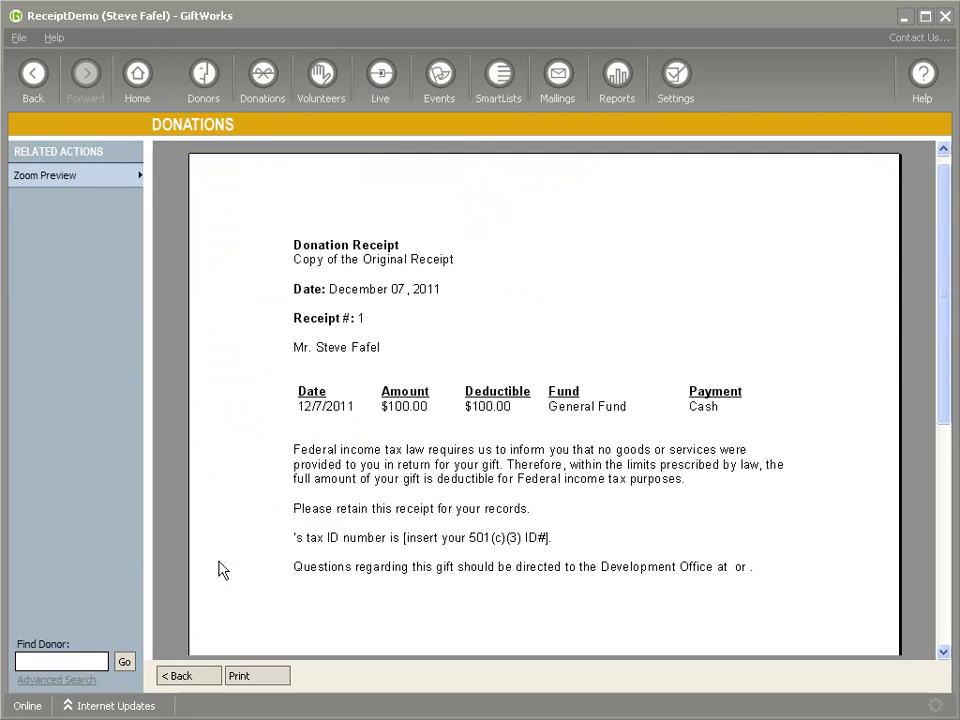
pyautogui.click(202, 680)
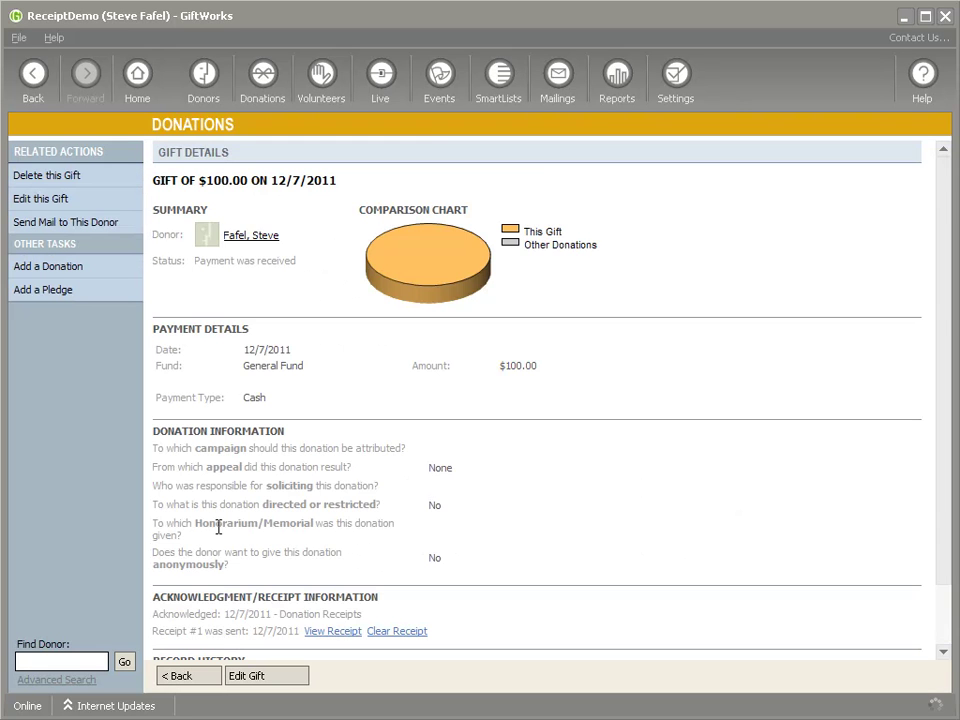
pyautogui.scroll(-2, 195, 610)
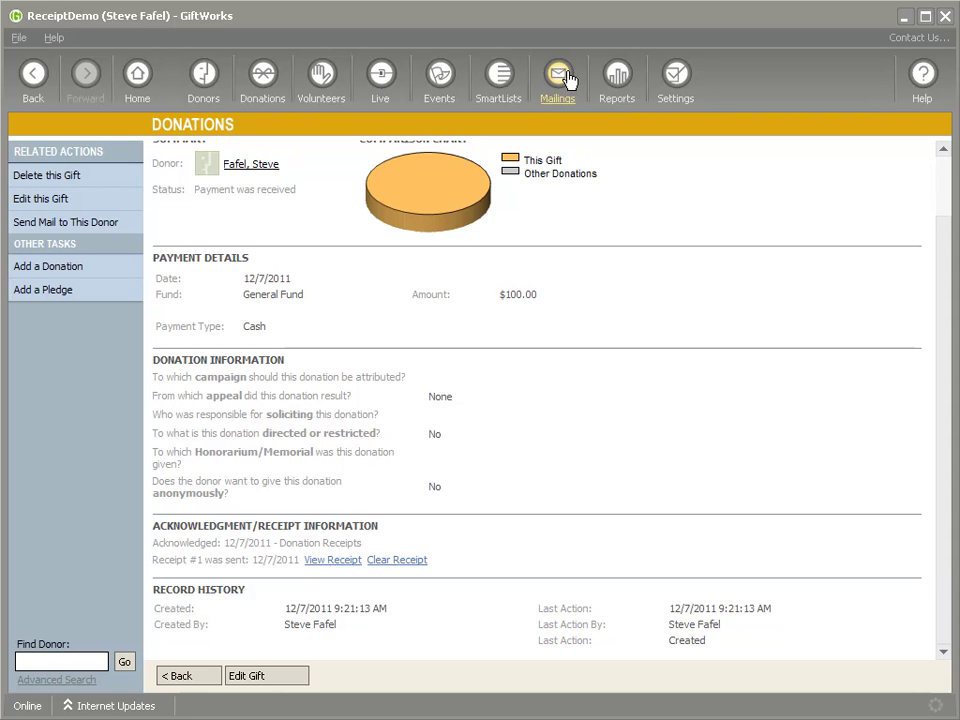
# Start a Donation Receipts mailing and try the Receipts and Year-End Receipts groups
pyautogui.click(559, 76)
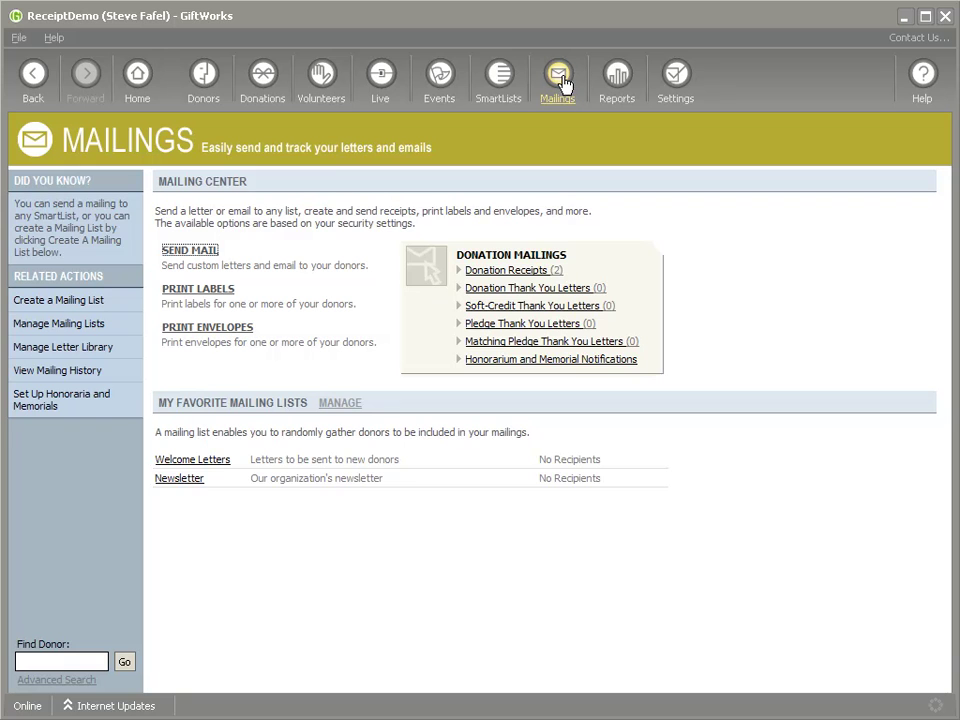
pyautogui.click(512, 271)
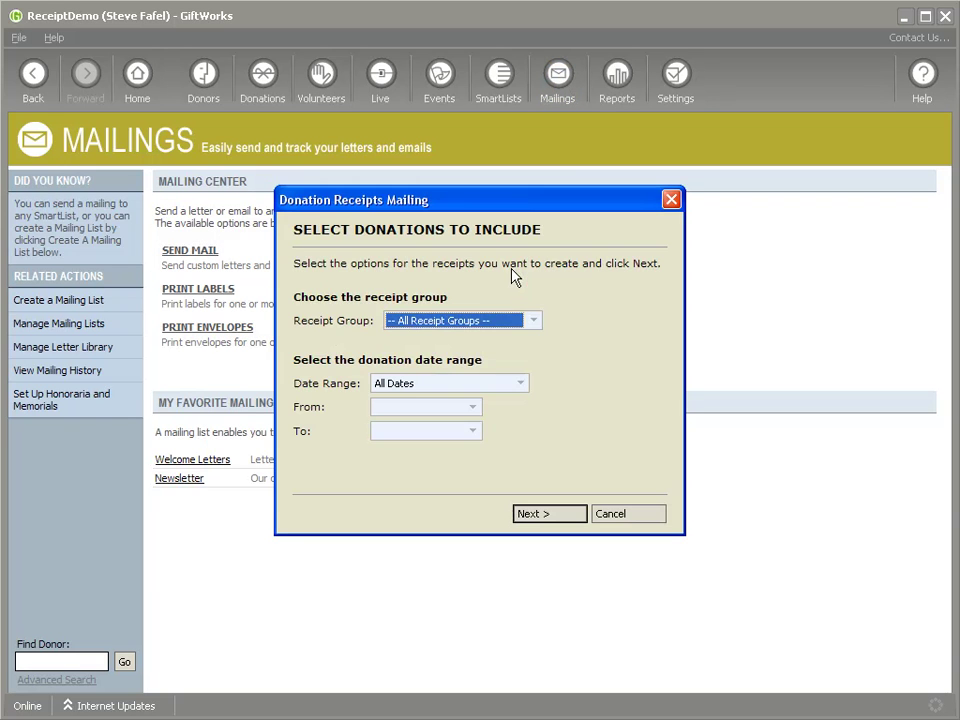
pyautogui.click(523, 321)
pyautogui.click(410, 351)
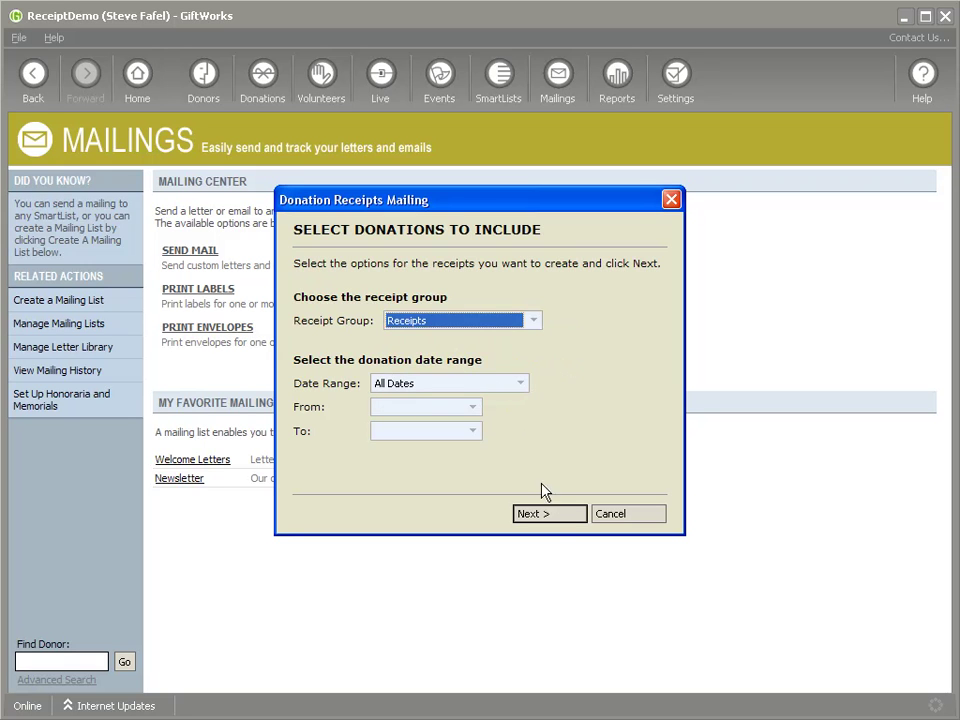
pyautogui.click(533, 321)
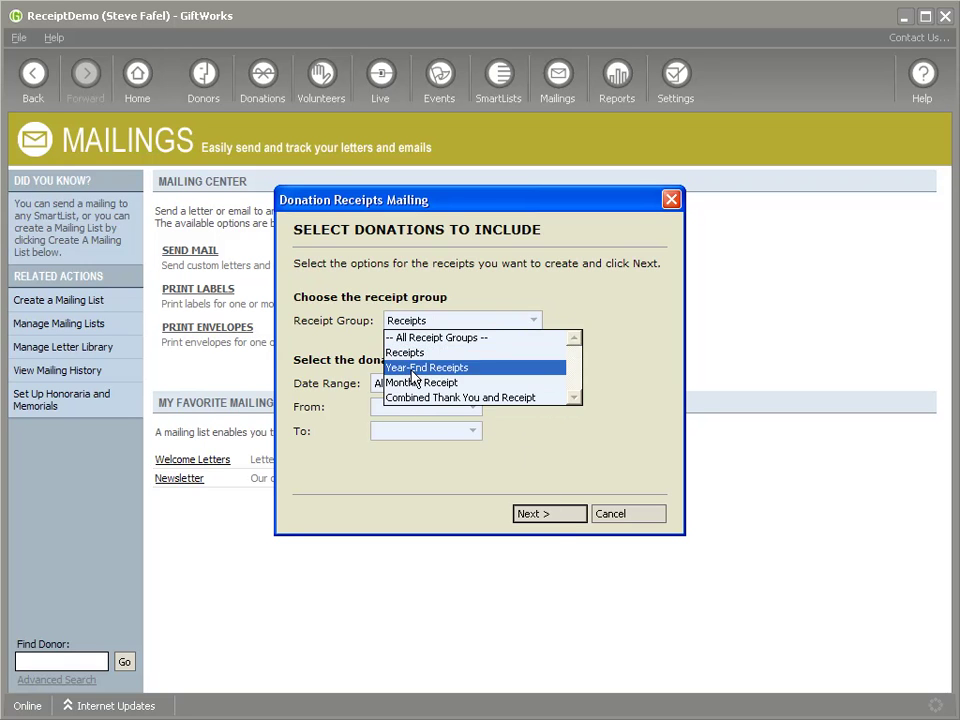
pyautogui.click(412, 368)
pyautogui.click(548, 516)
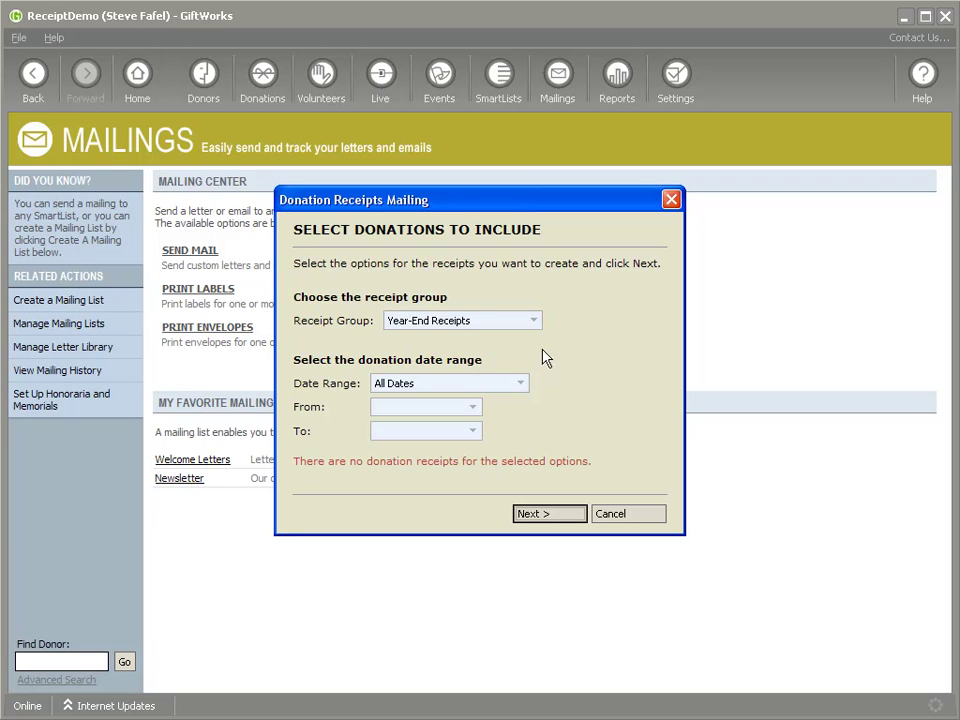
# Choose All Receipt Groups, review the $300.00 and $200.00 recipients, then cancel the mailing
pyautogui.click(534, 321)
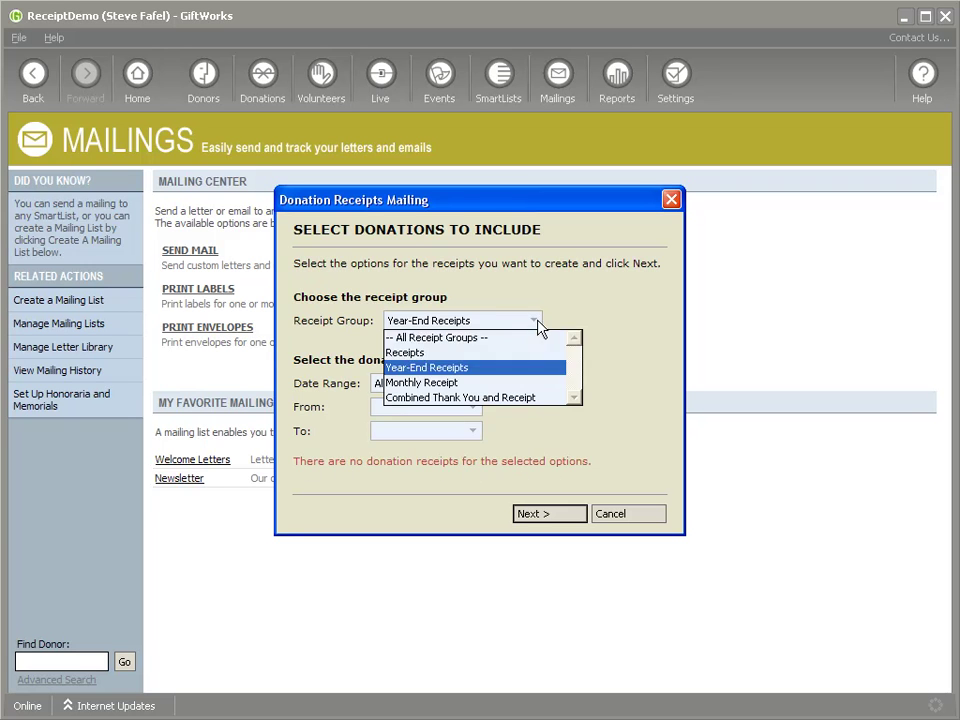
pyautogui.click(421, 355)
pyautogui.click(445, 321)
pyautogui.click(440, 338)
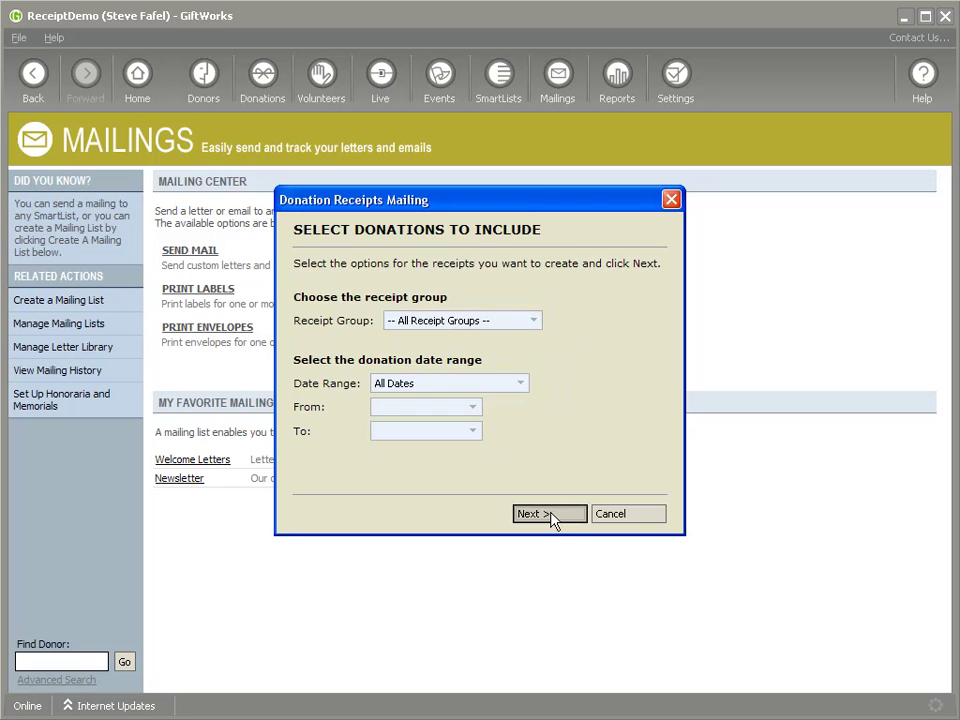
pyautogui.click(551, 514)
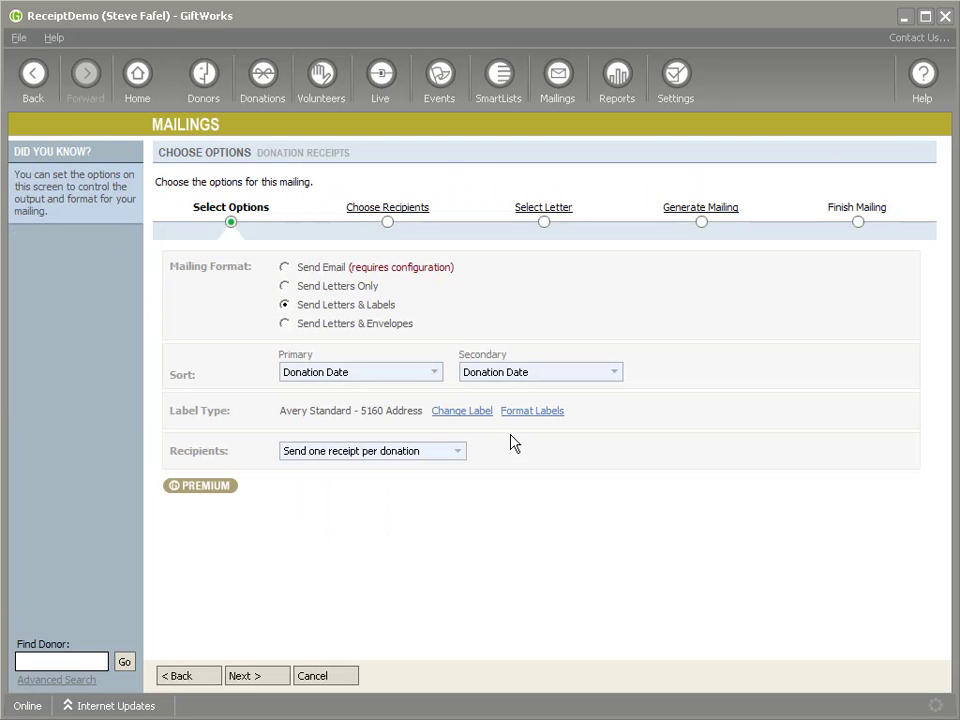
pyautogui.click(376, 208)
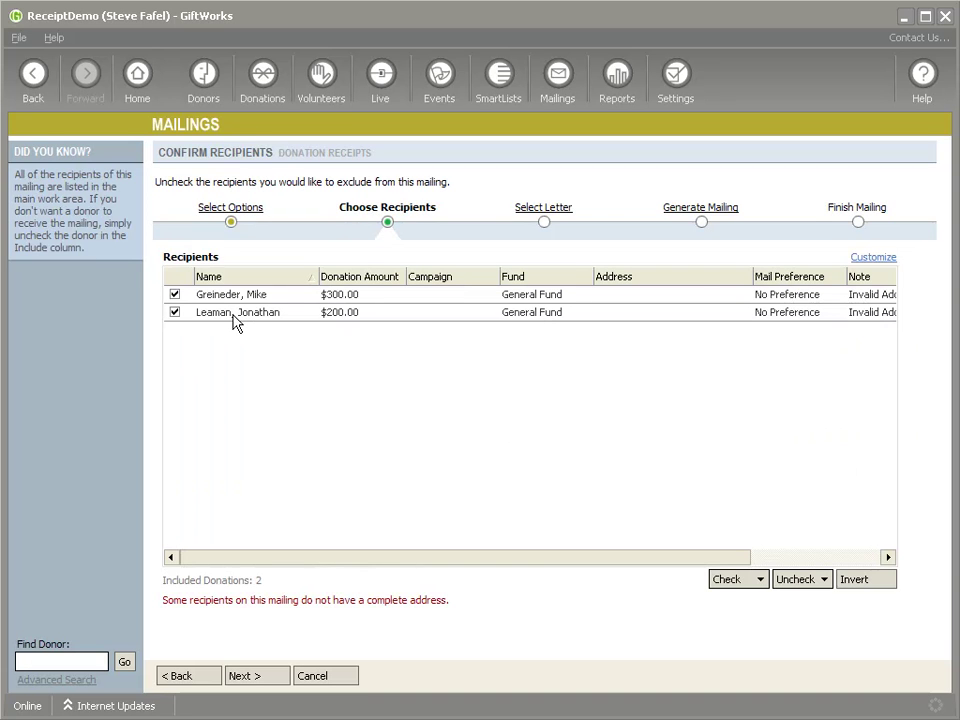
pyautogui.click(322, 678)
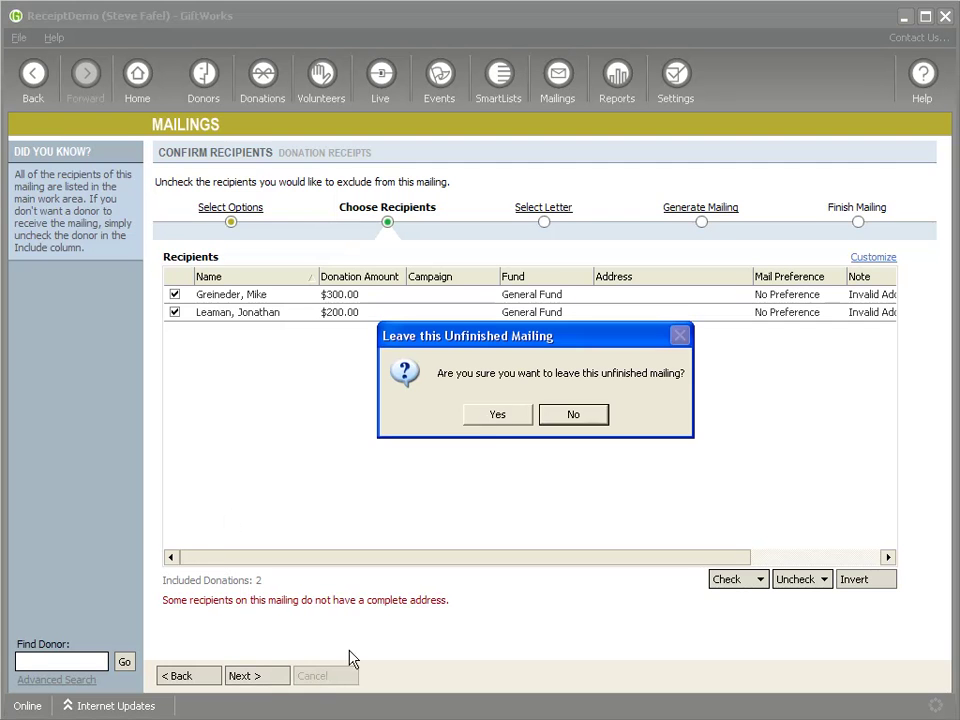
pyautogui.click(497, 415)
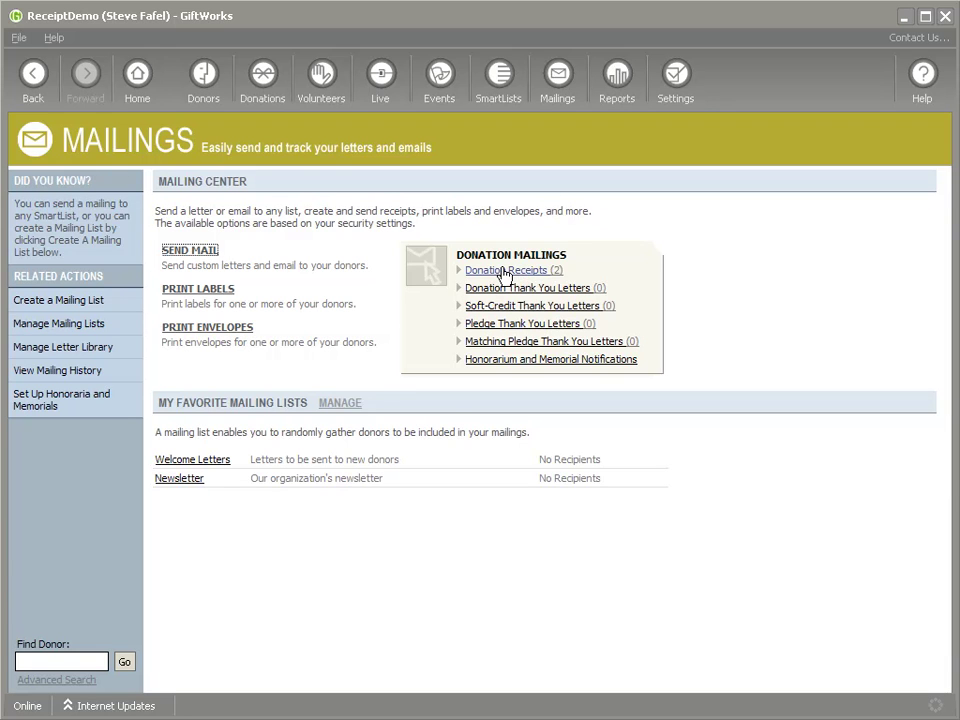
# Uncheck Issue Receipts on the $200.00 donor's record and save it
pyautogui.click(204, 74)
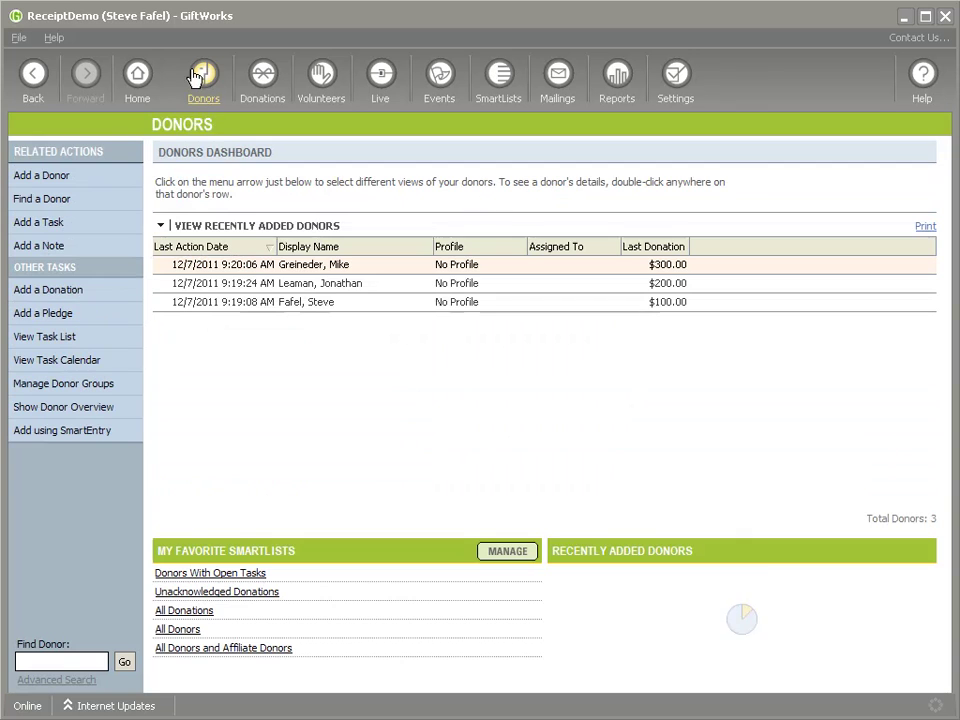
pyautogui.rightClick(314, 266)
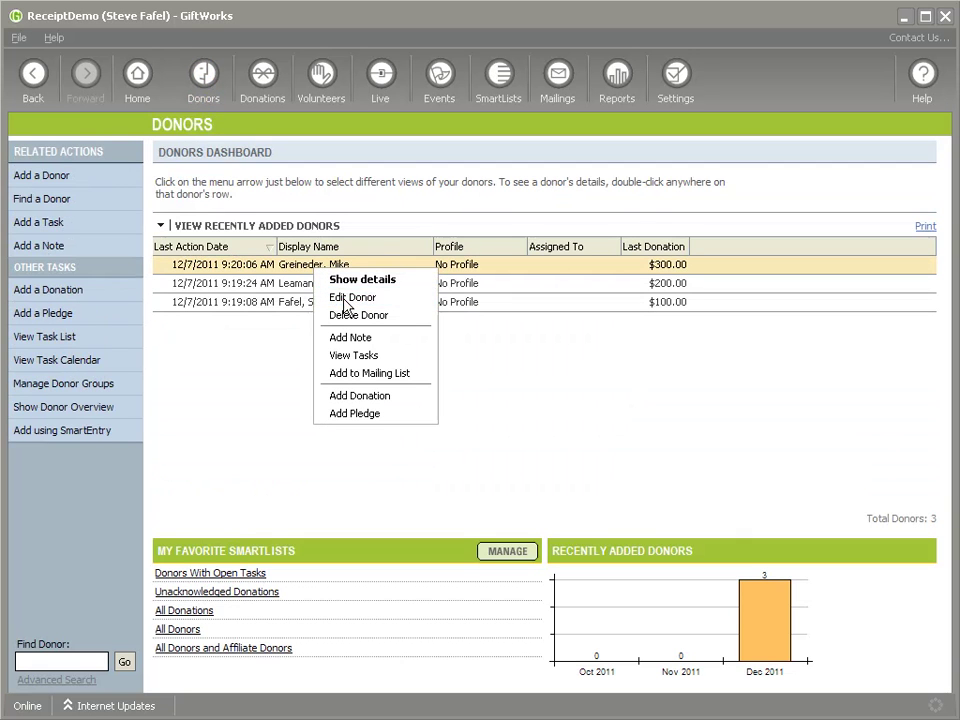
pyautogui.click(352, 298)
pyautogui.scroll(-10, 410, 450)
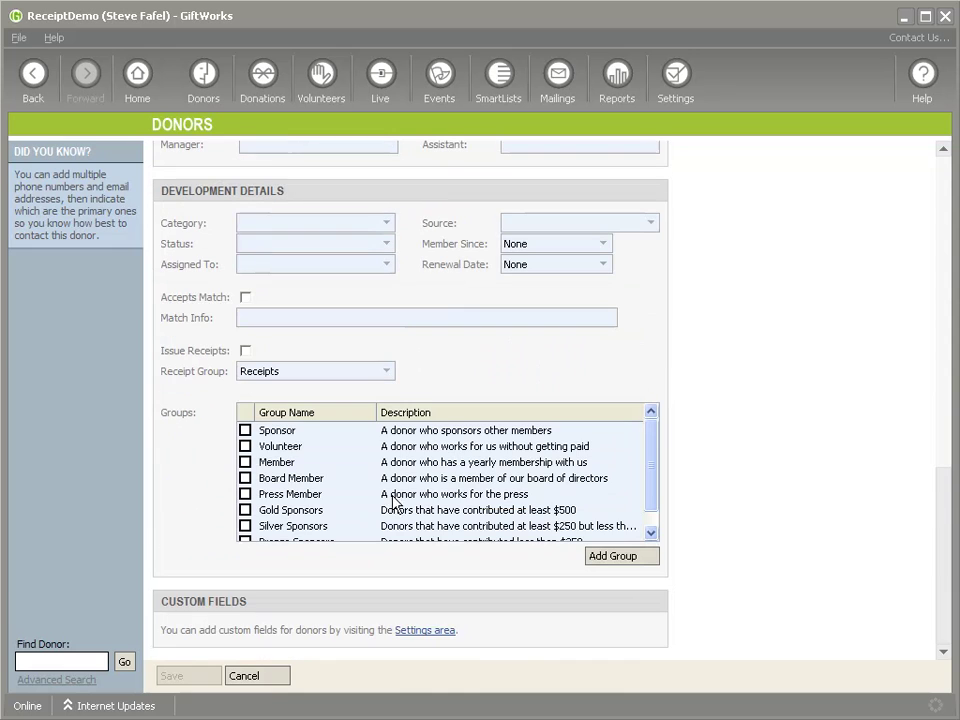
pyautogui.press('Escape')
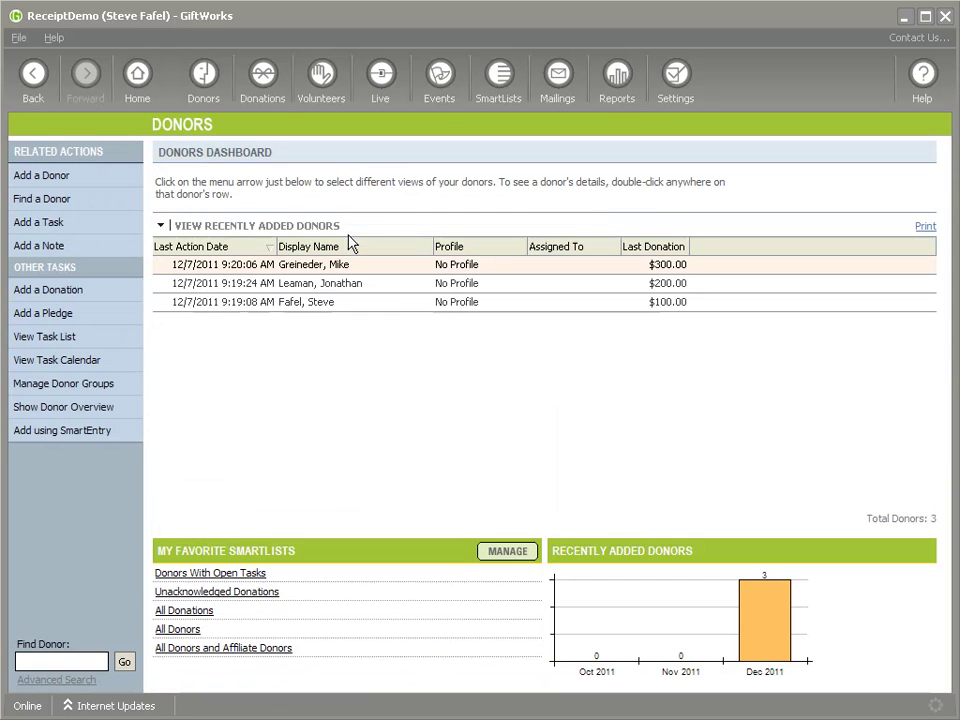
pyautogui.rightClick(320, 285)
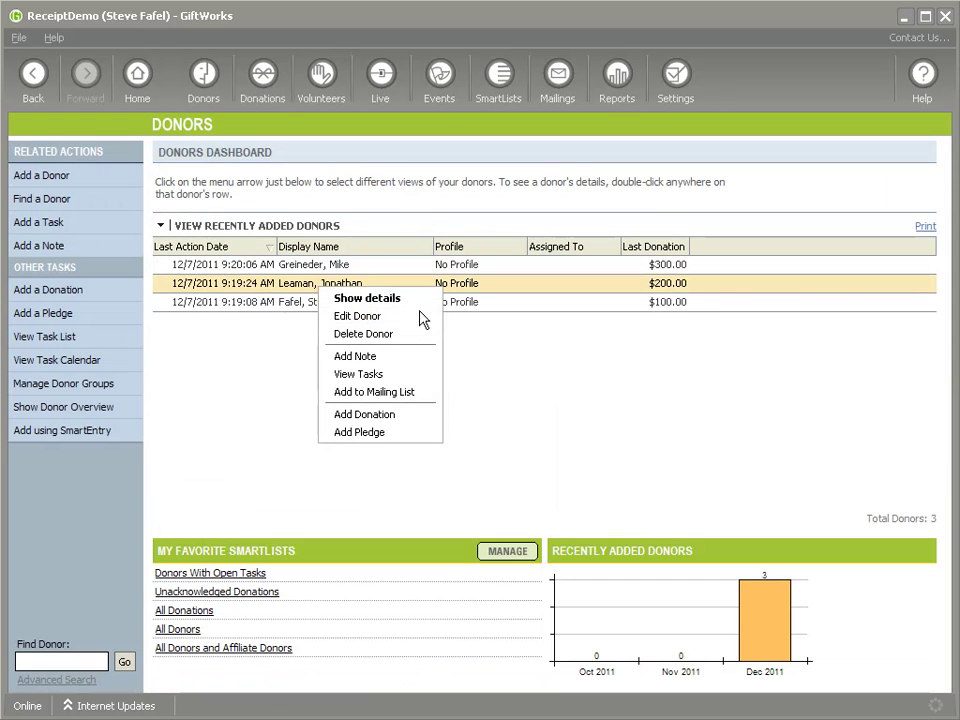
pyautogui.click(420, 318)
pyautogui.scroll(-10, 495, 403)
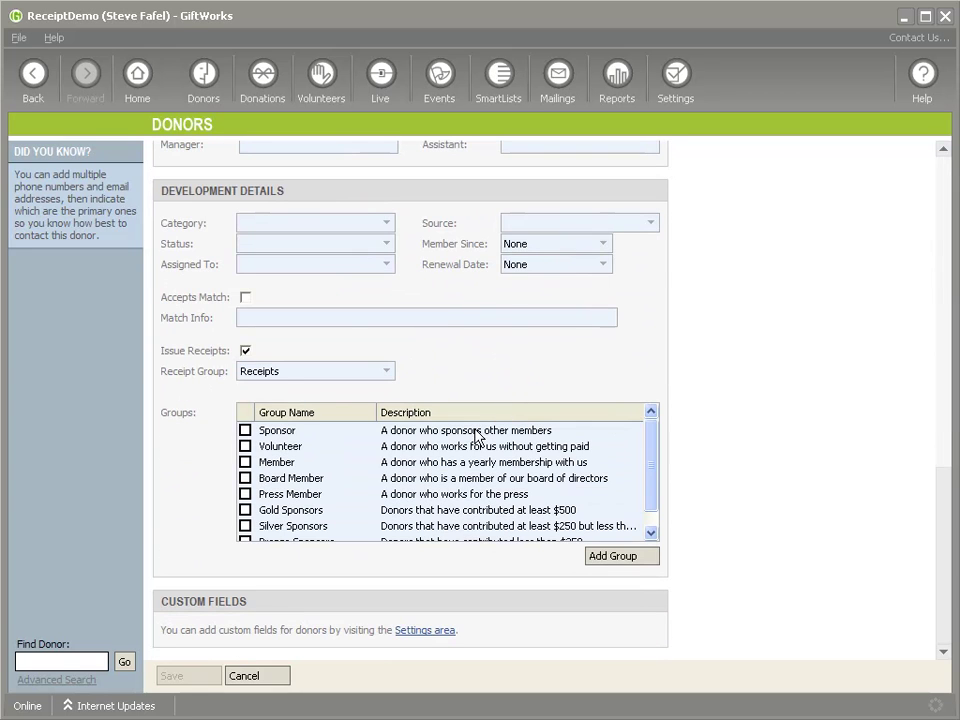
pyautogui.click(246, 351)
pyautogui.click(199, 676)
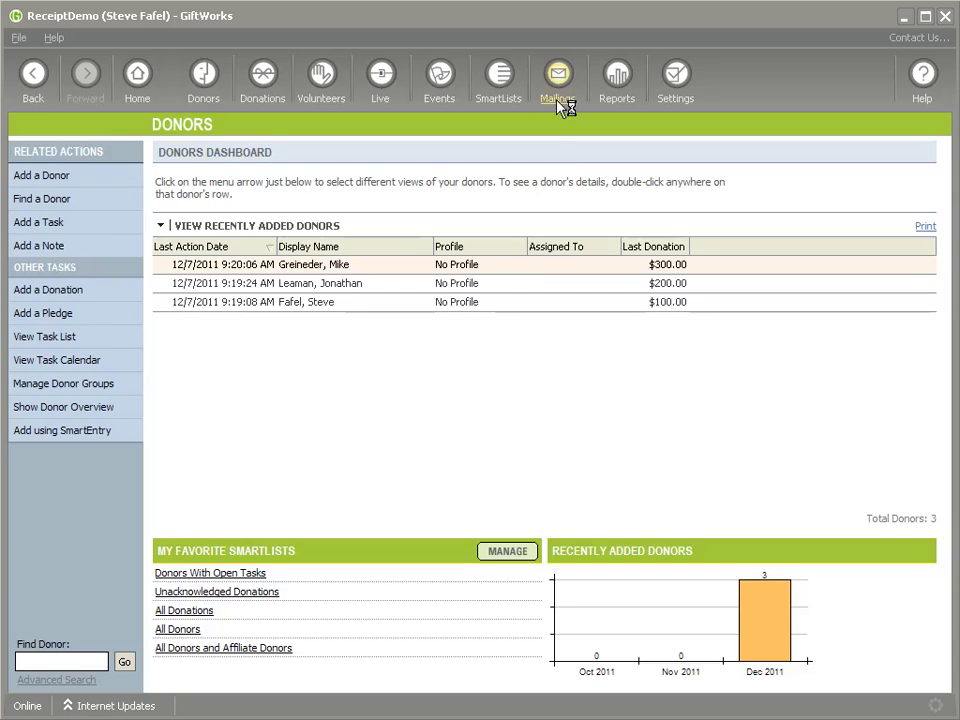
pyautogui.click(557, 76)
pyautogui.click(501, 272)
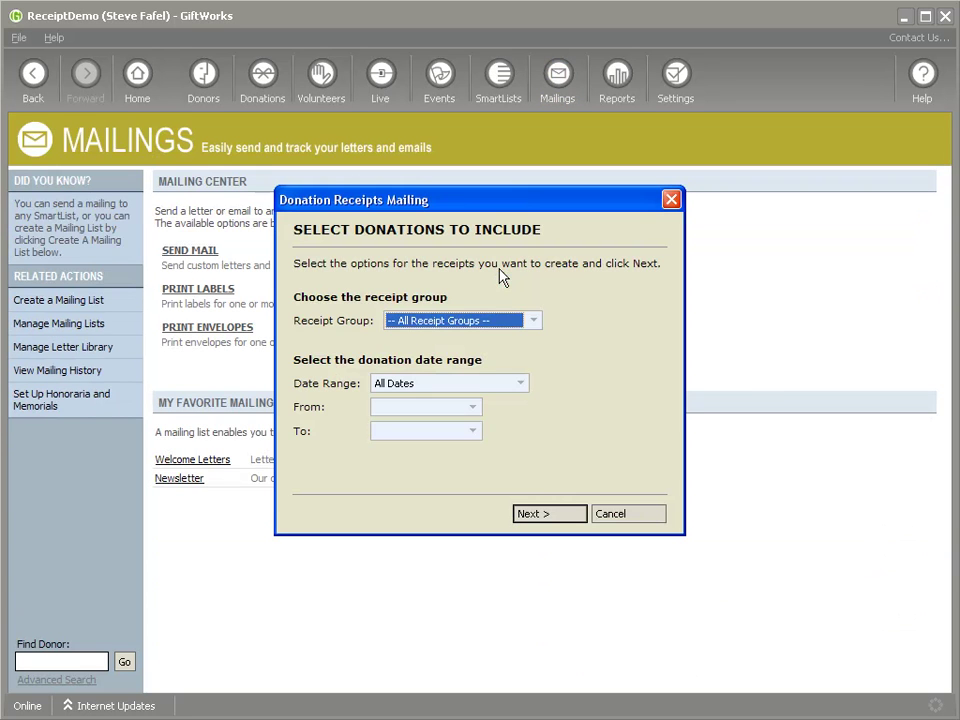
pyautogui.click(548, 510)
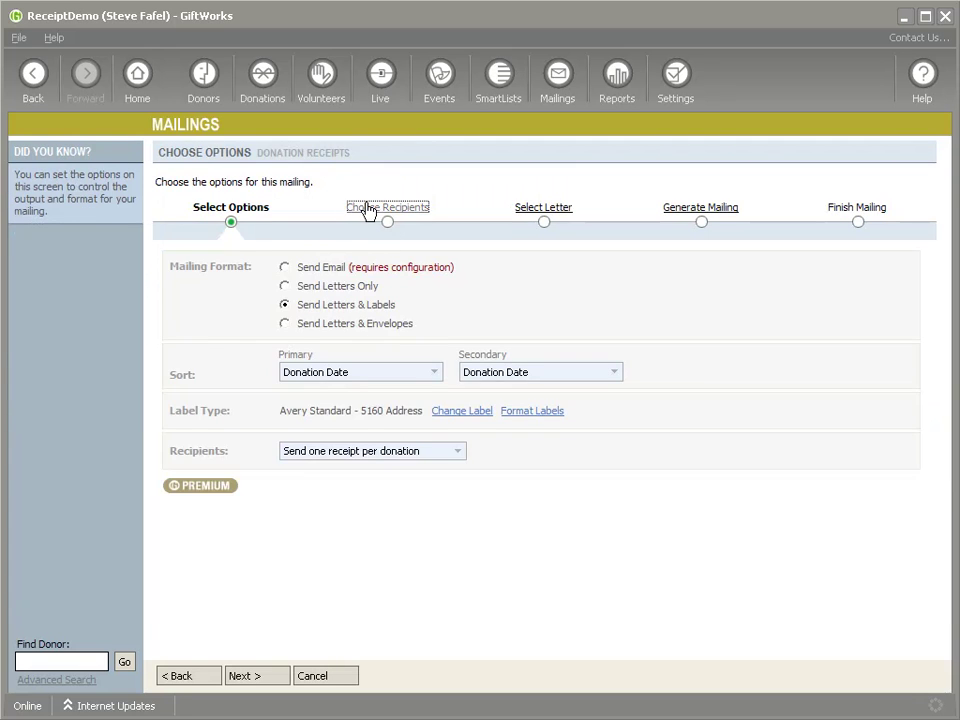
pyautogui.click(370, 207)
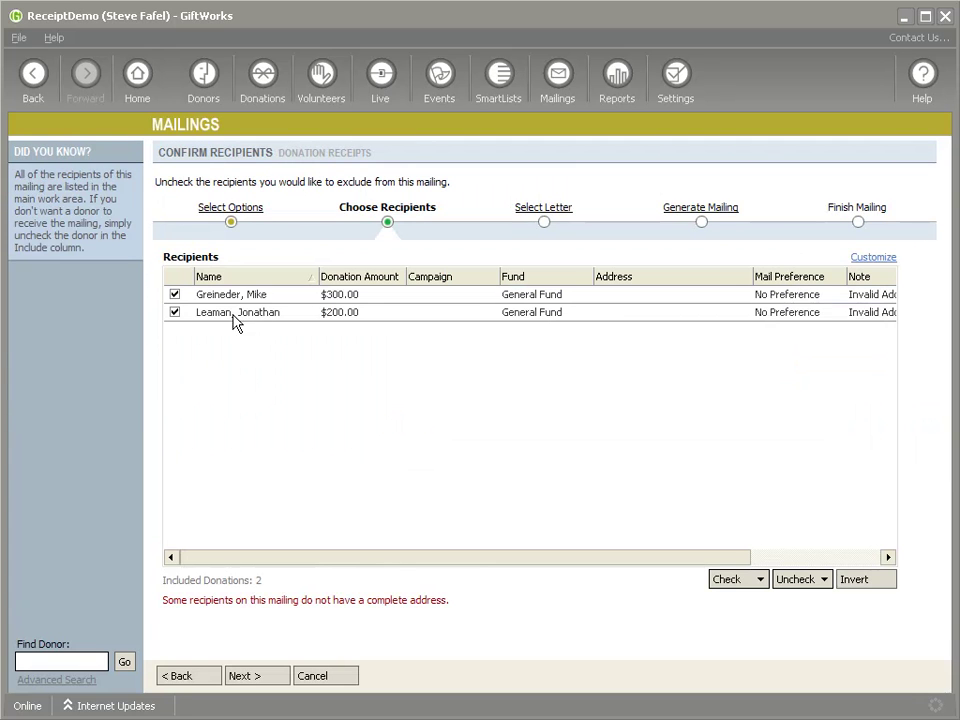
pyautogui.click(322, 680)
pyautogui.click(485, 416)
pyautogui.click(204, 80)
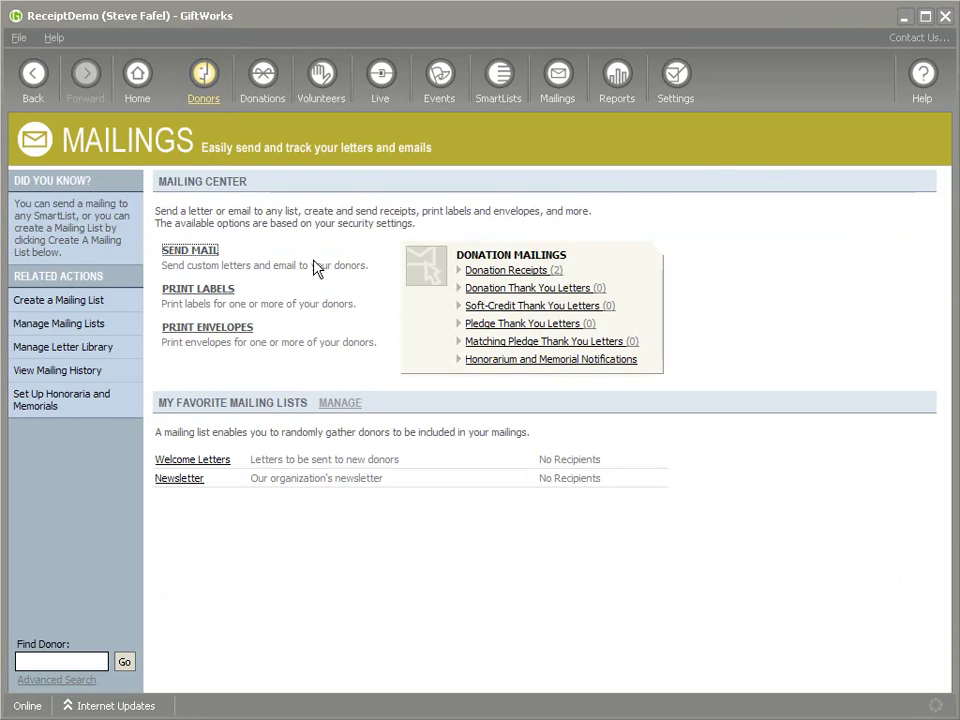
pyautogui.rightClick(345, 291)
pyautogui.click(377, 316)
pyautogui.scroll(-10, 390, 401)
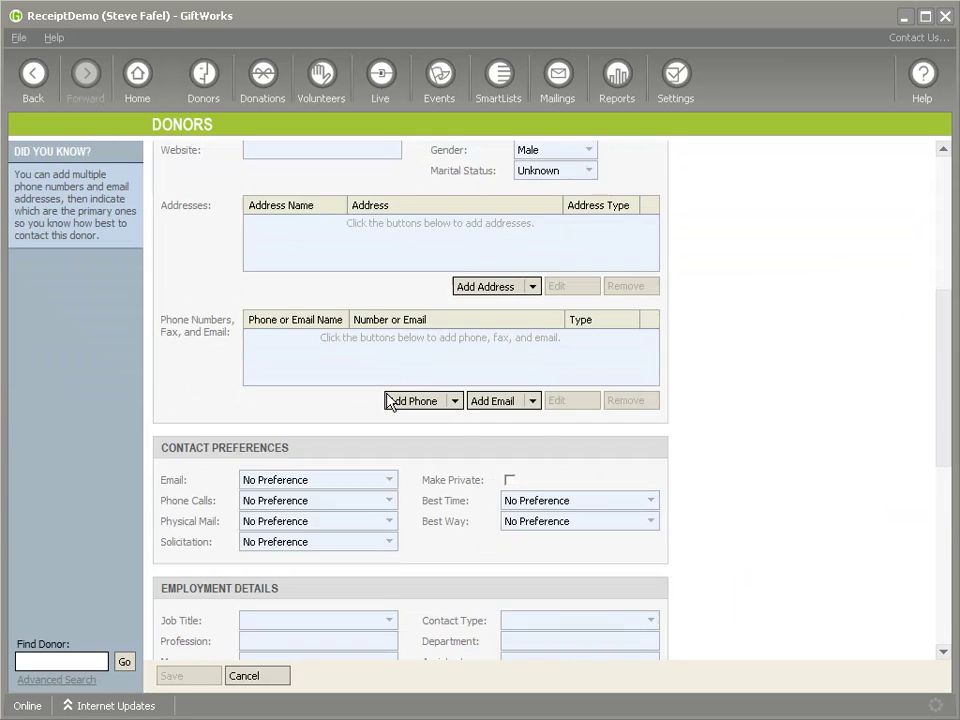
pyautogui.scroll(-1, 425, 545)
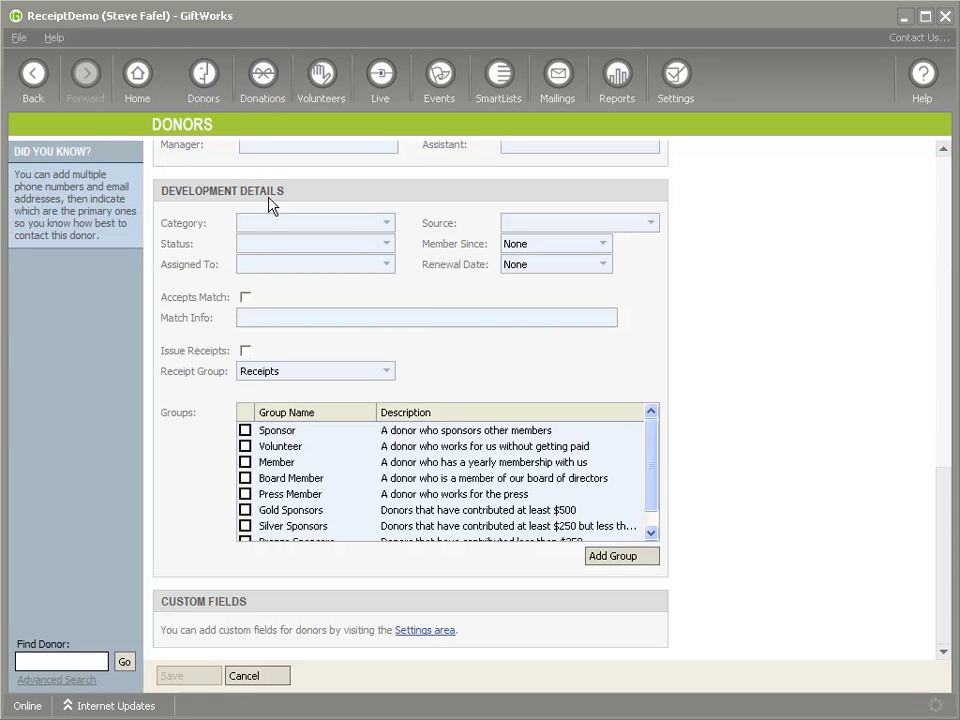
pyautogui.click(258, 679)
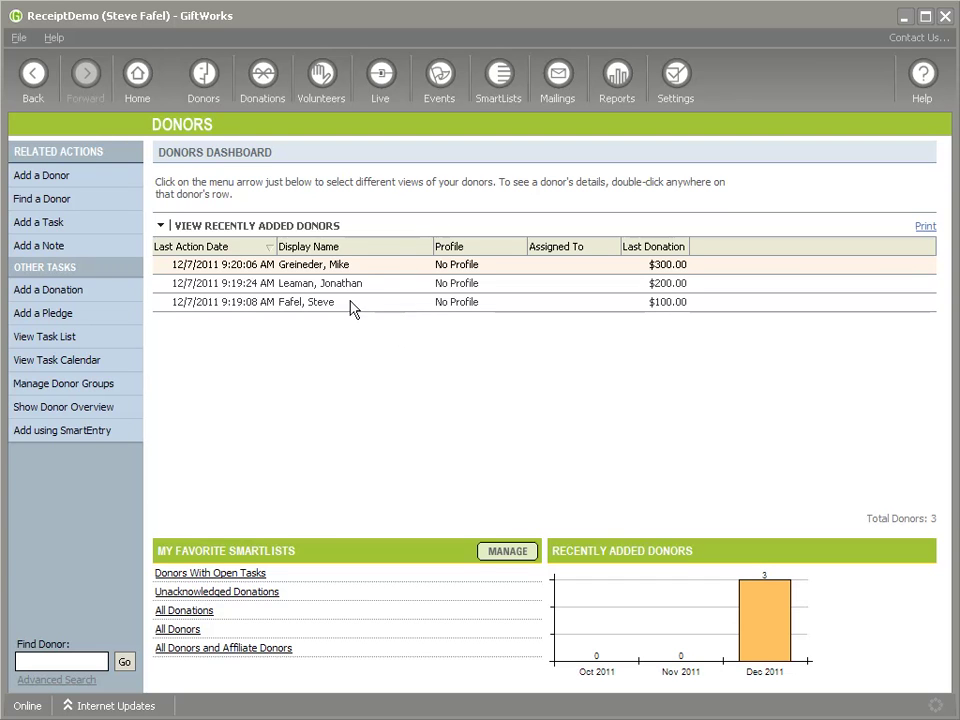
# Uncheck 'Issue receipt for this donation' on the 12/7/2011 $200.00 gift and save
pyautogui.rightClick(368, 287)
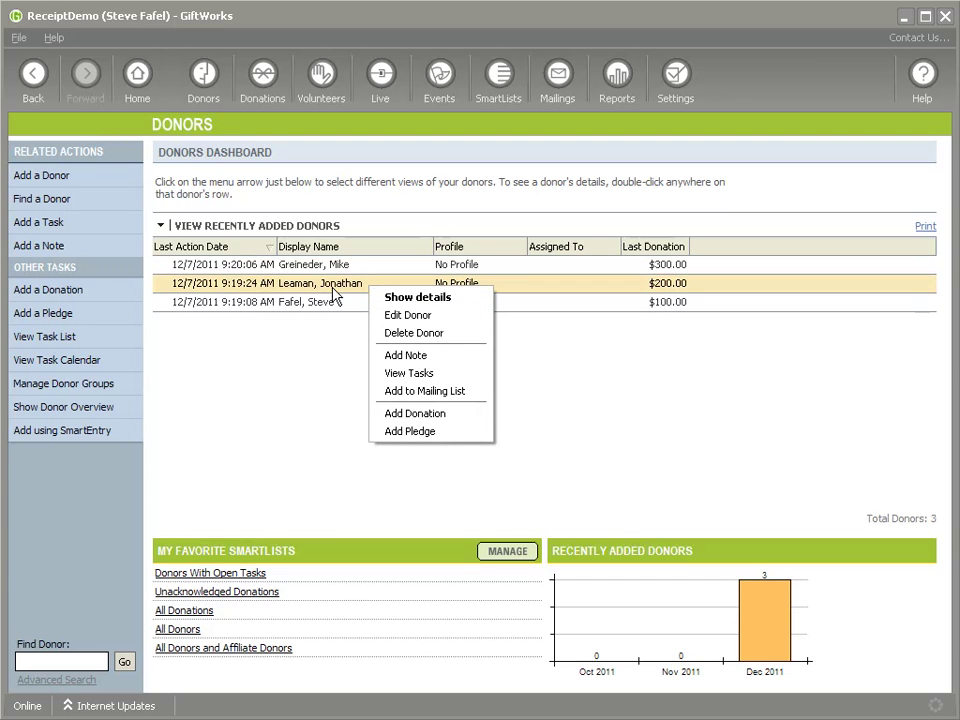
pyautogui.doubleClick(333, 289)
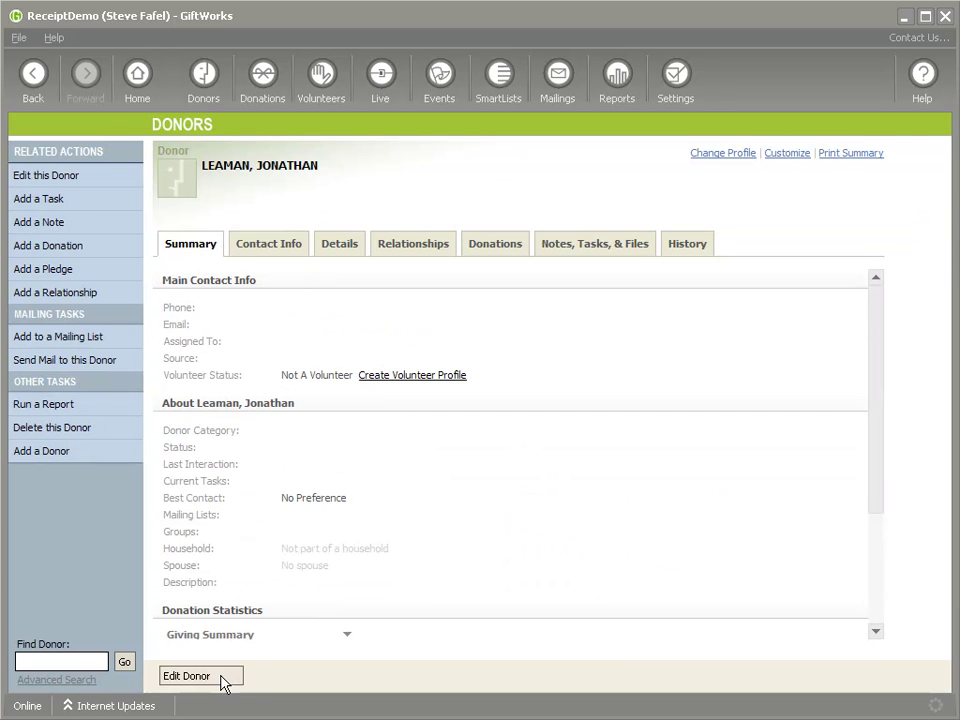
pyautogui.click(487, 245)
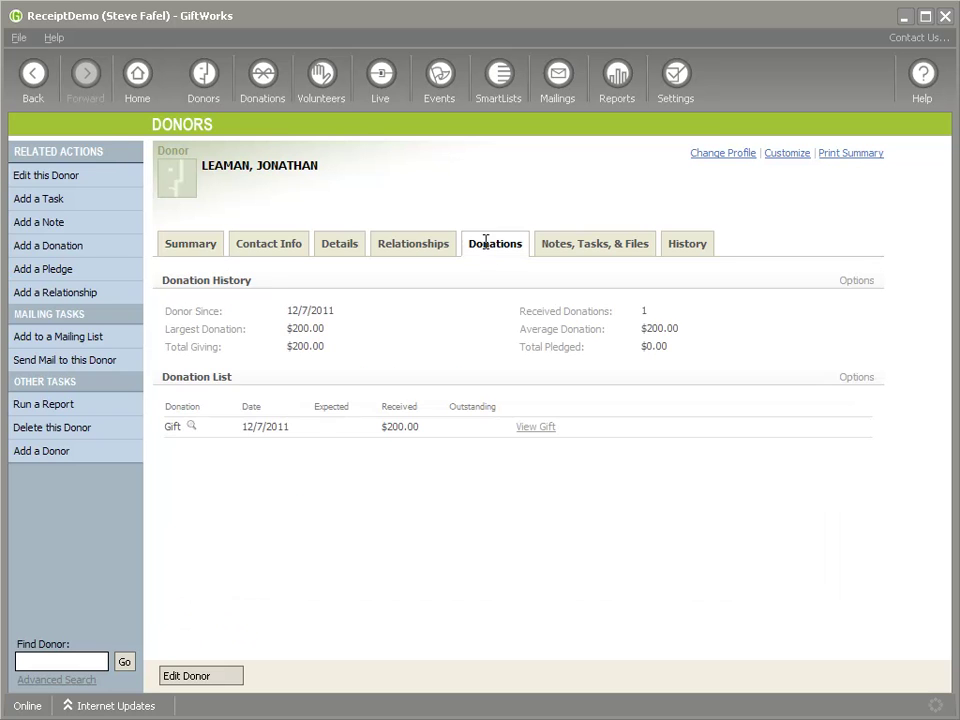
pyautogui.click(533, 427)
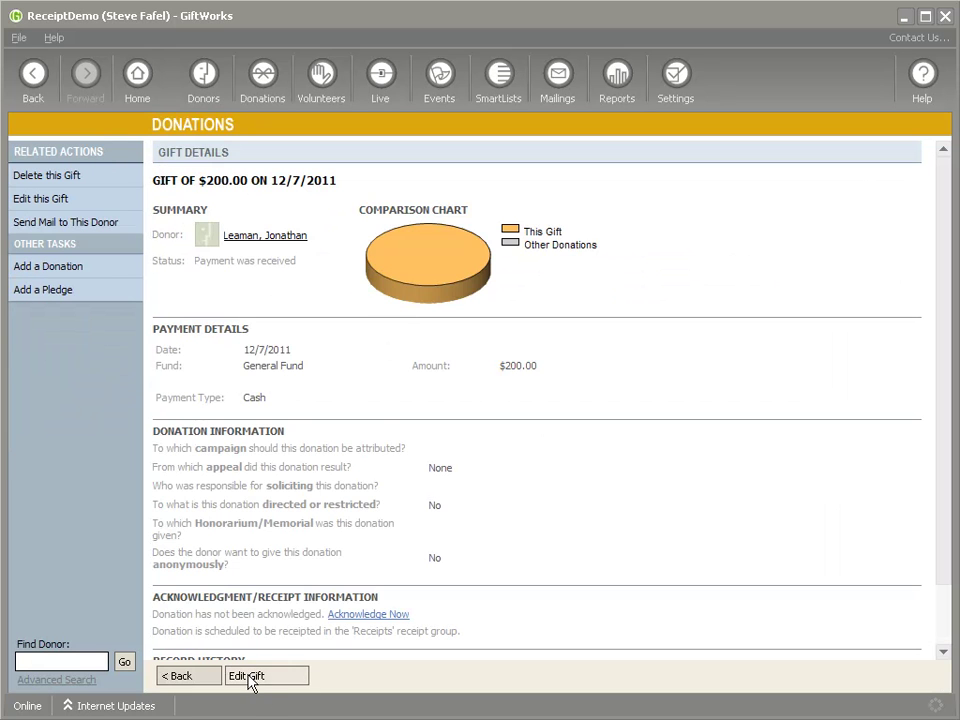
pyautogui.scroll(-8, 480, 400)
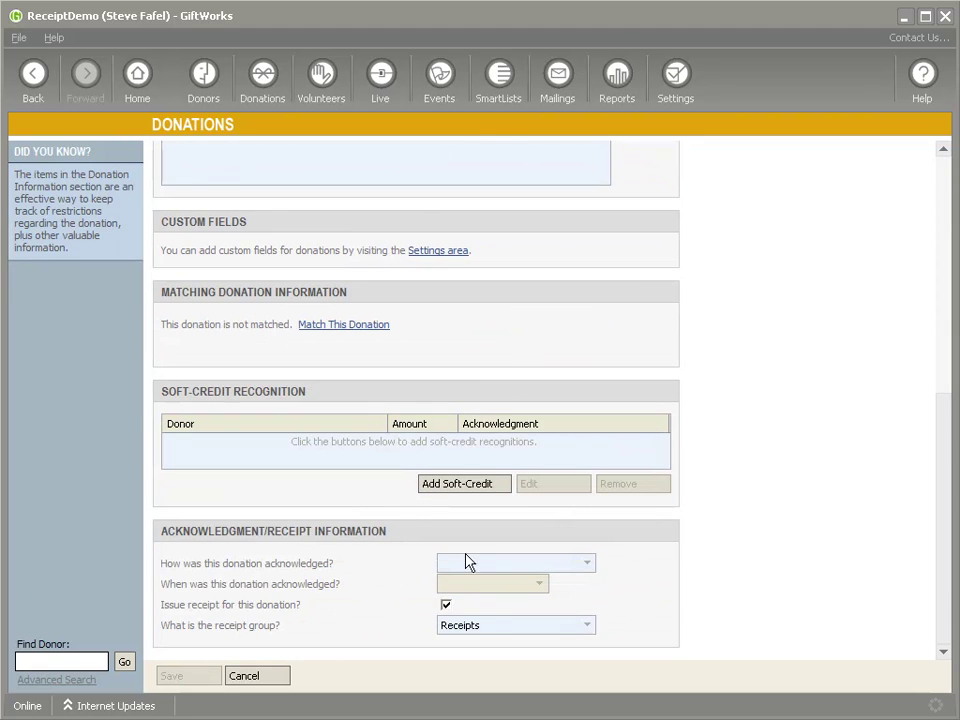
pyautogui.click(446, 606)
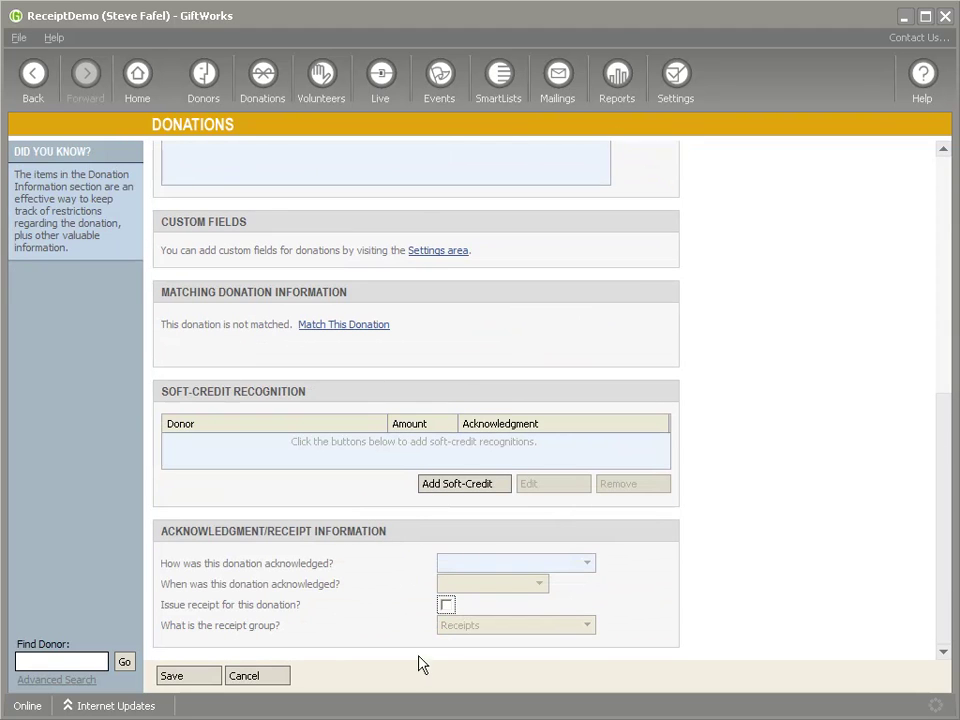
pyautogui.click(186, 678)
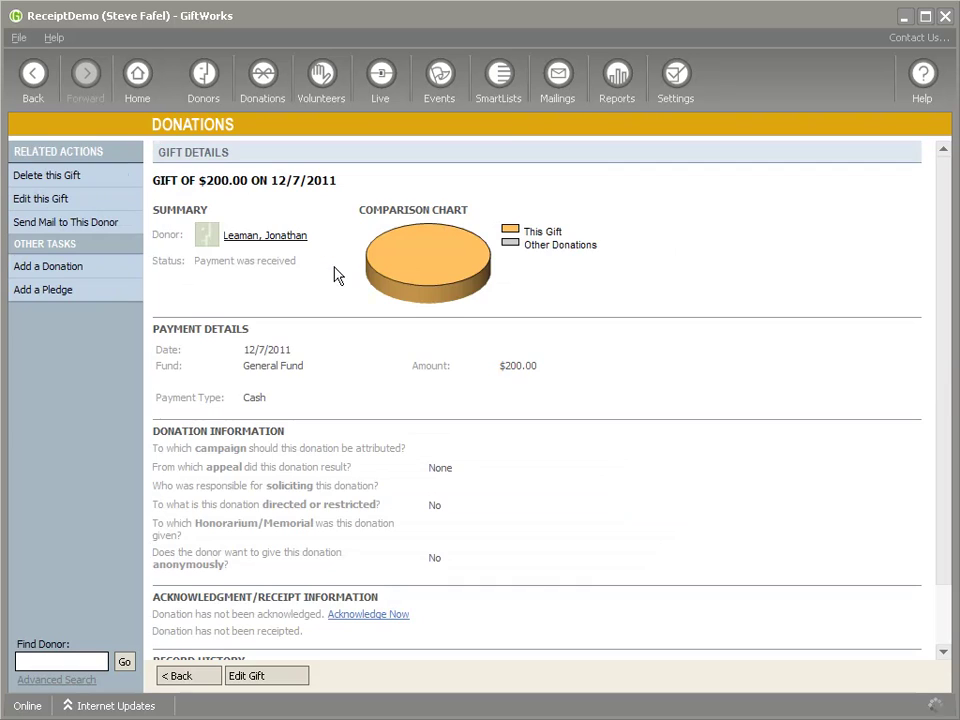
# Confirm Donation Receipts shows 1 pending gift in Mailings, then go to Settings
pyautogui.click(553, 82)
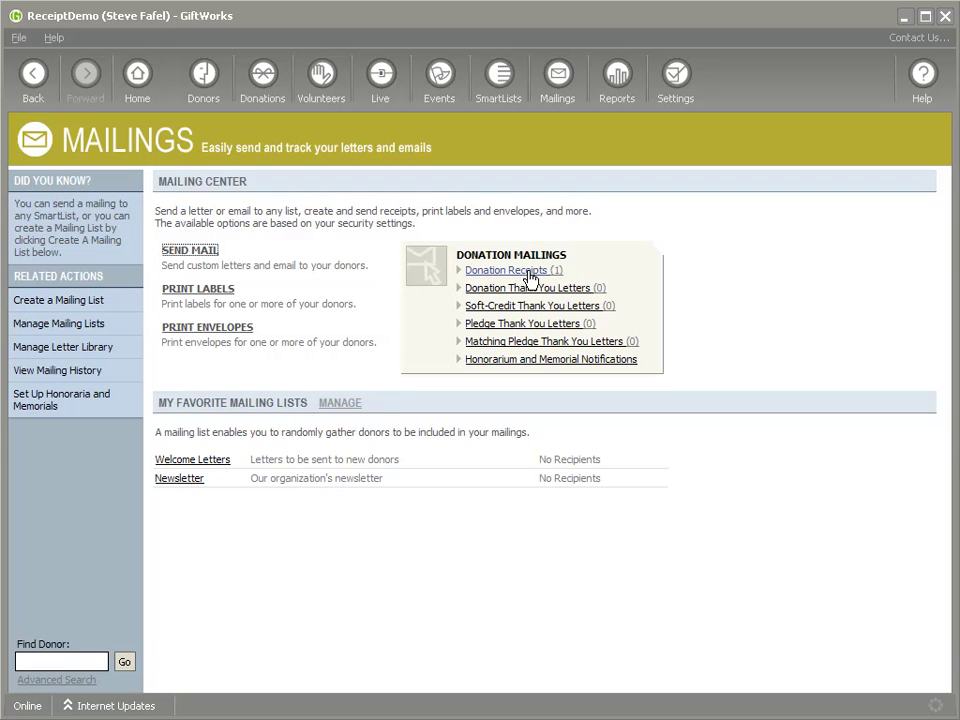
pyautogui.click(675, 88)
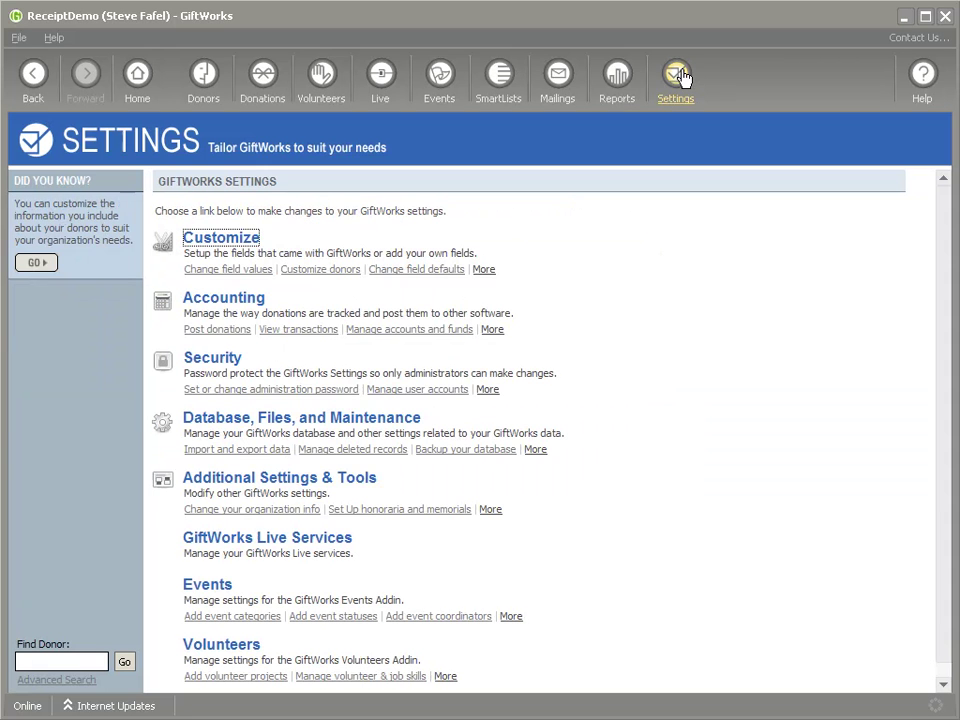
# Start a SmartUpdate changing receipt settings for received gifts in the All Donations SmartList
pyautogui.click(310, 478)
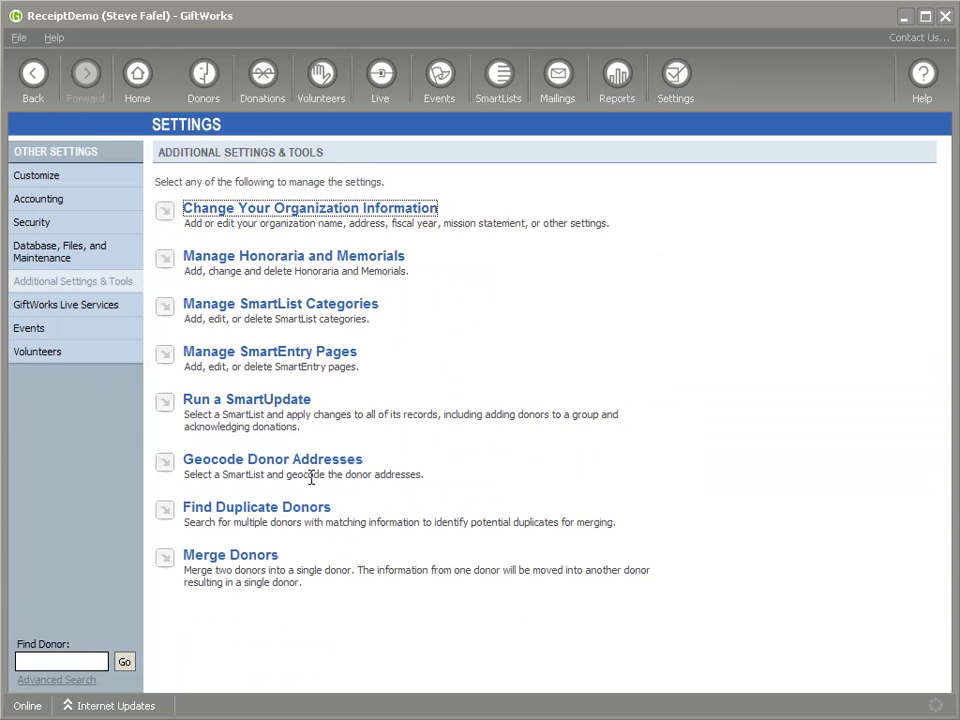
pyautogui.click(241, 405)
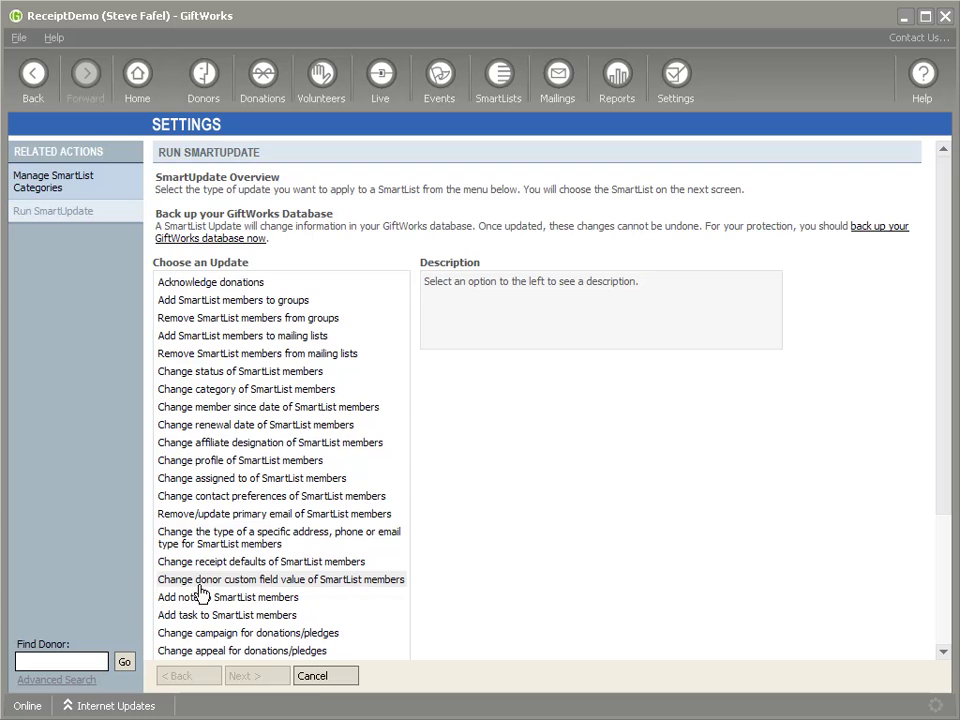
pyautogui.scroll(-3, 312, 594)
pyautogui.scroll(-1, 311, 594)
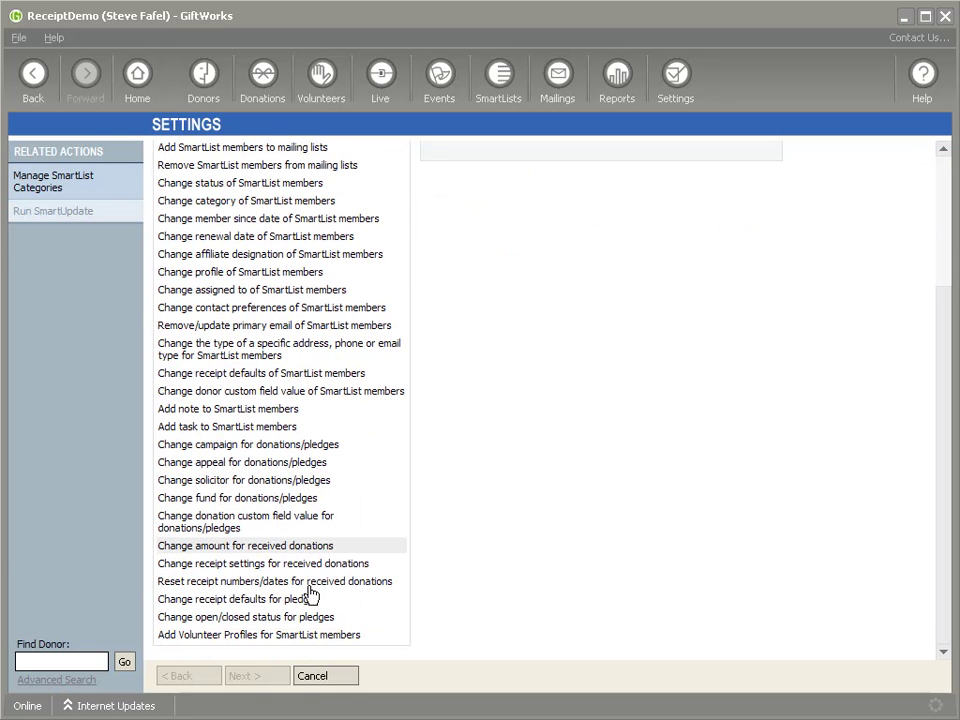
pyautogui.click(245, 567)
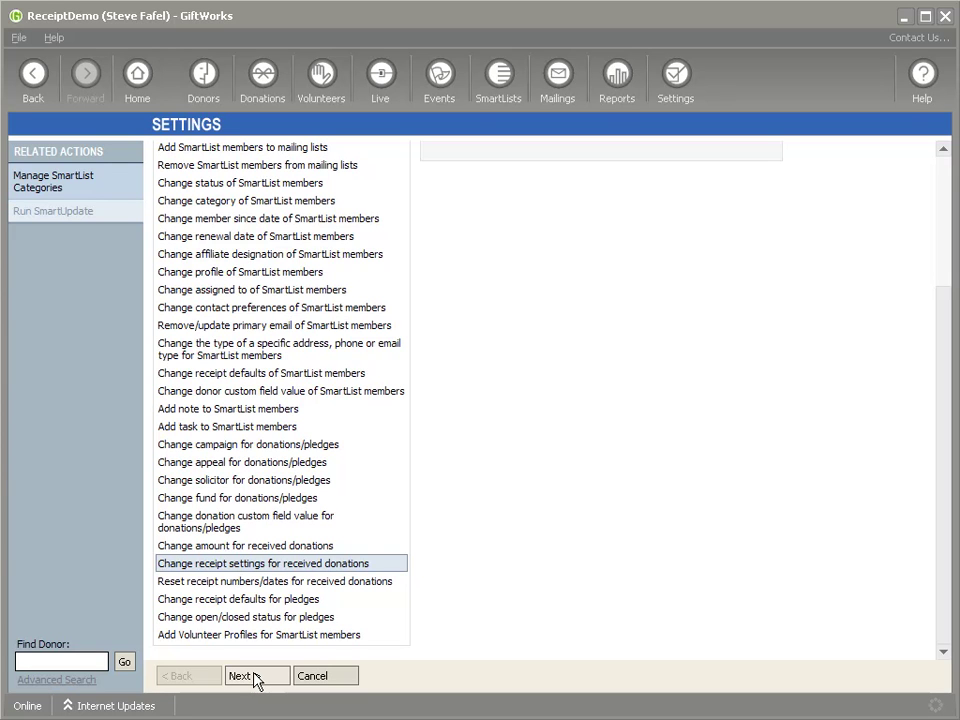
pyautogui.click(255, 677)
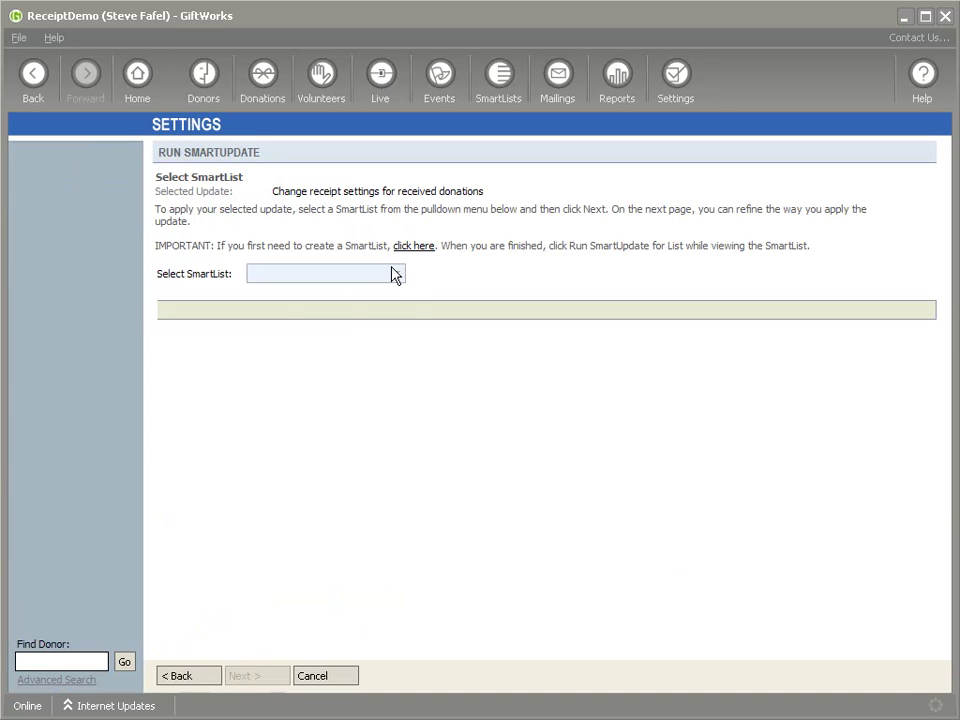
pyautogui.click(393, 273)
pyautogui.click(311, 319)
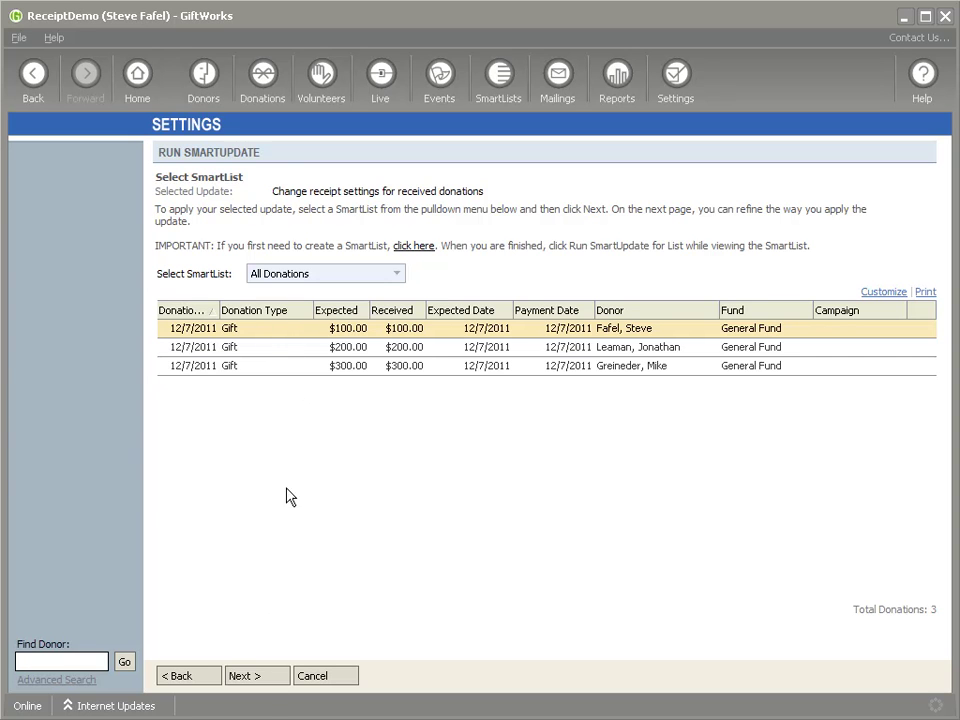
pyautogui.click(263, 679)
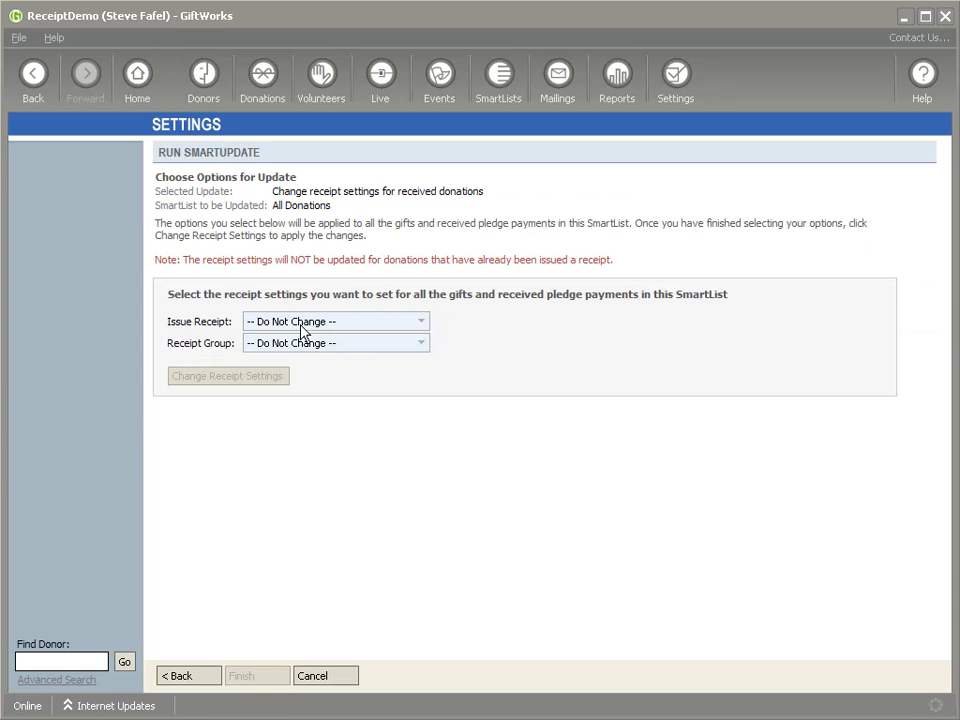
# Set the gifts to Do Not Issue Receipt, keep the receipt group, and apply the update
pyautogui.click(300, 321)
pyautogui.click(282, 368)
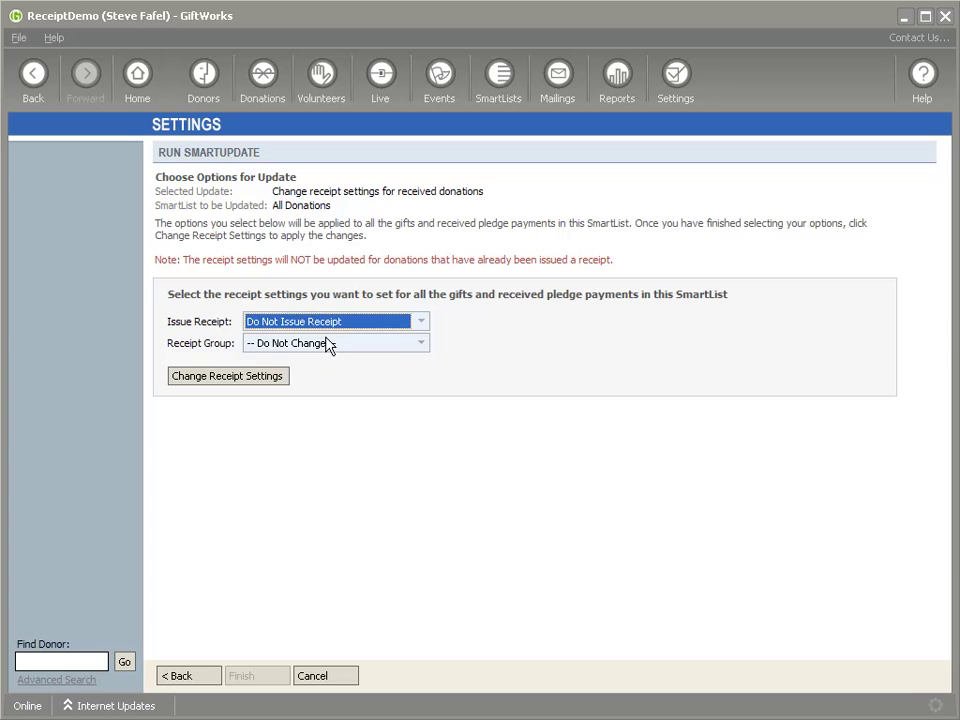
pyautogui.click(330, 343)
pyautogui.click(292, 361)
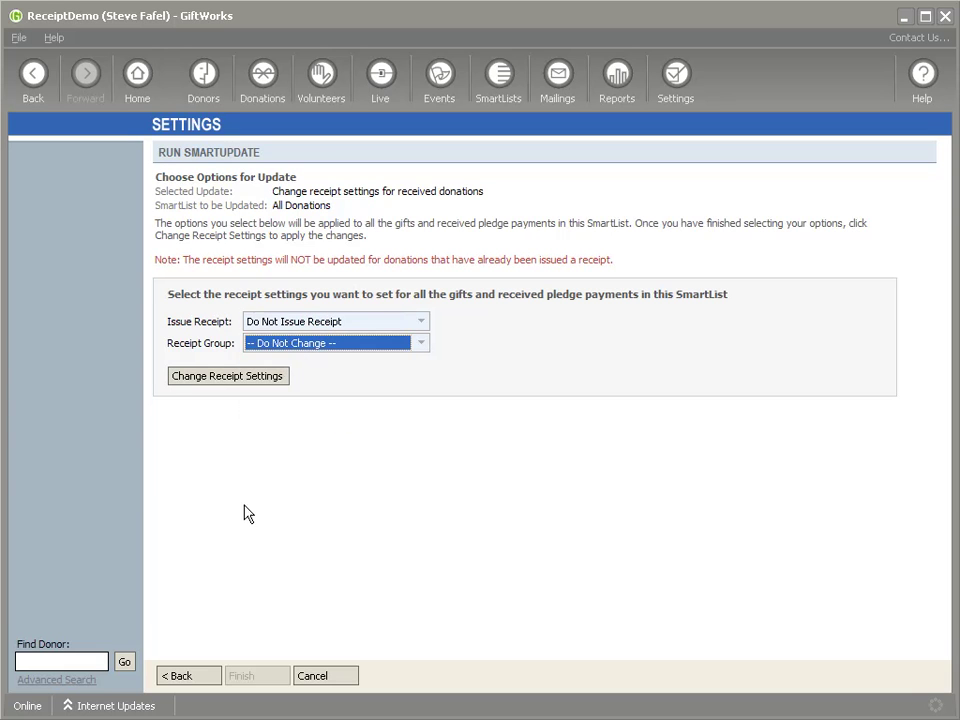
pyautogui.click(257, 383)
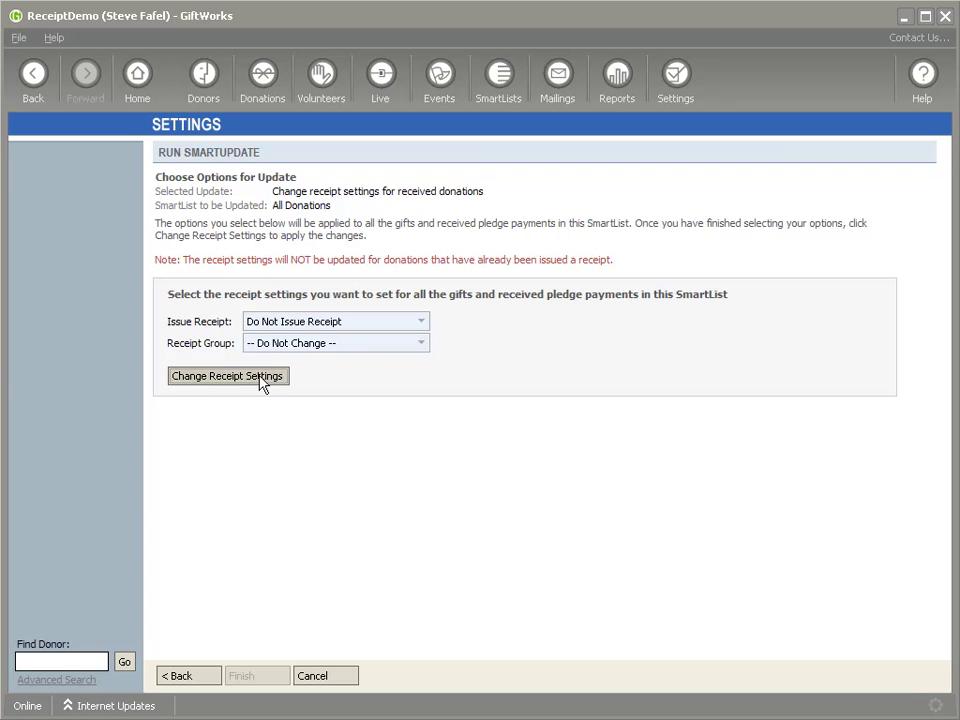
pyautogui.click(260, 385)
pyautogui.click(493, 426)
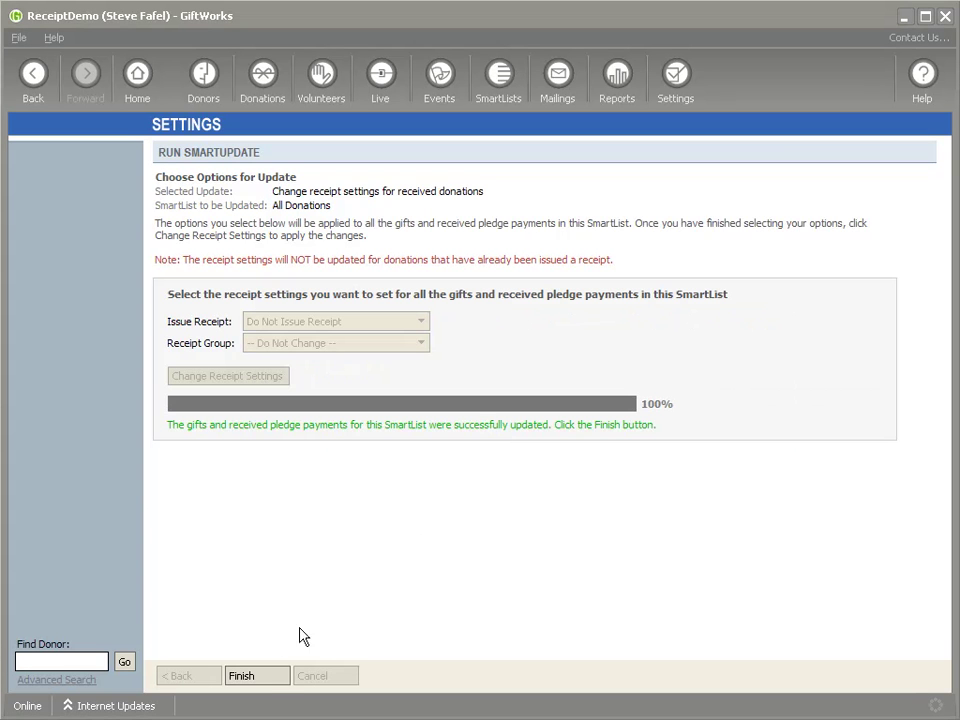
pyautogui.click(258, 677)
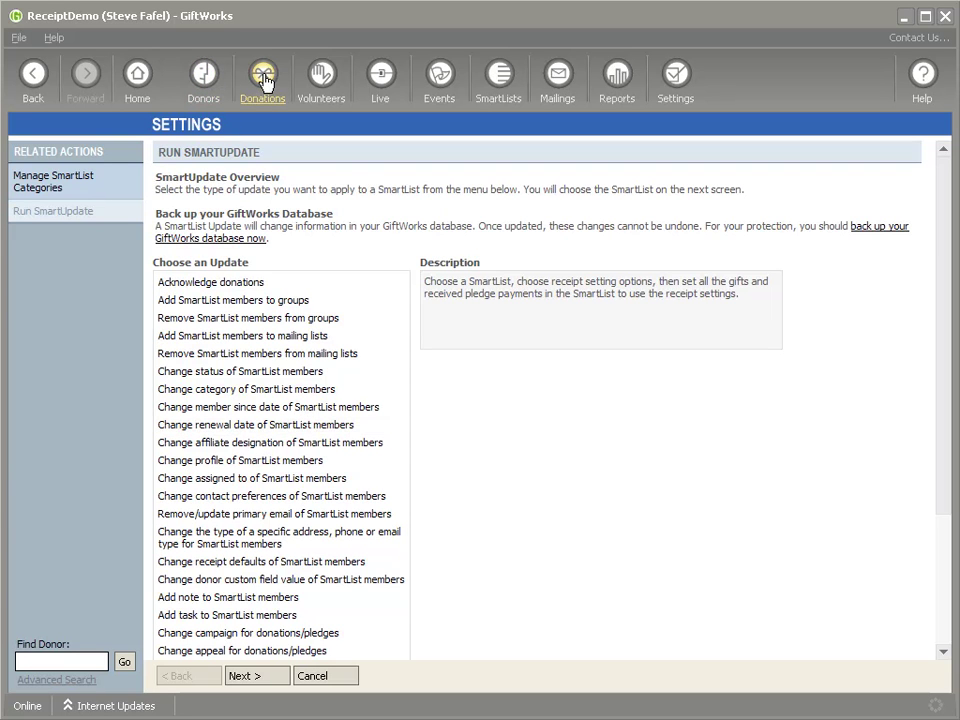
# Confirm in Mailings that Donation Receipts shows 0 gifts, then go back to Donations
pyautogui.click(262, 80)
pyautogui.click(557, 80)
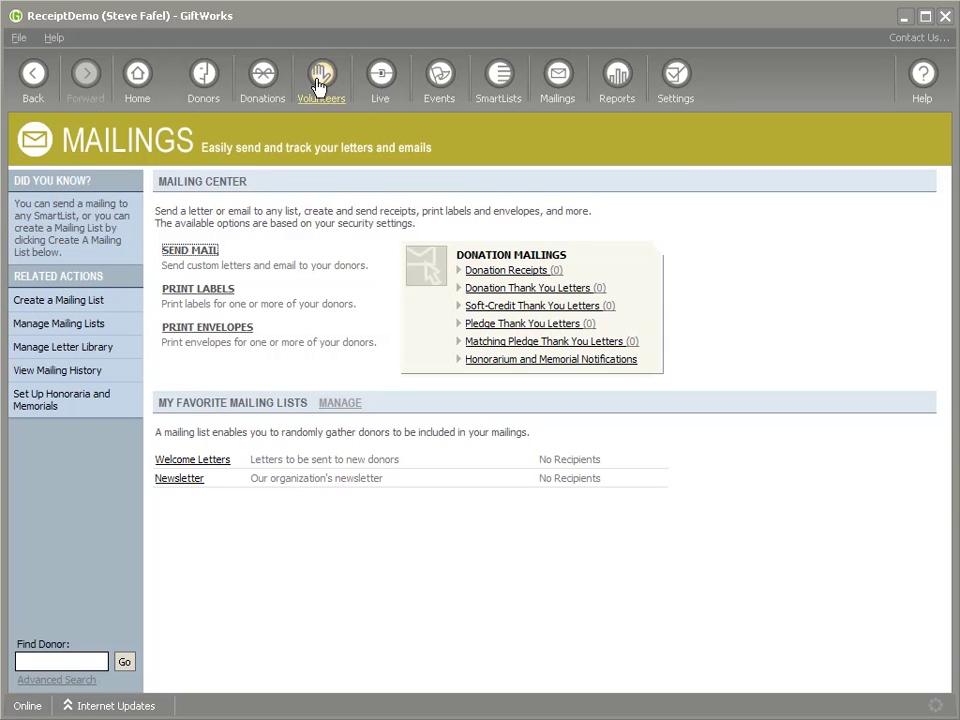
pyautogui.click(262, 72)
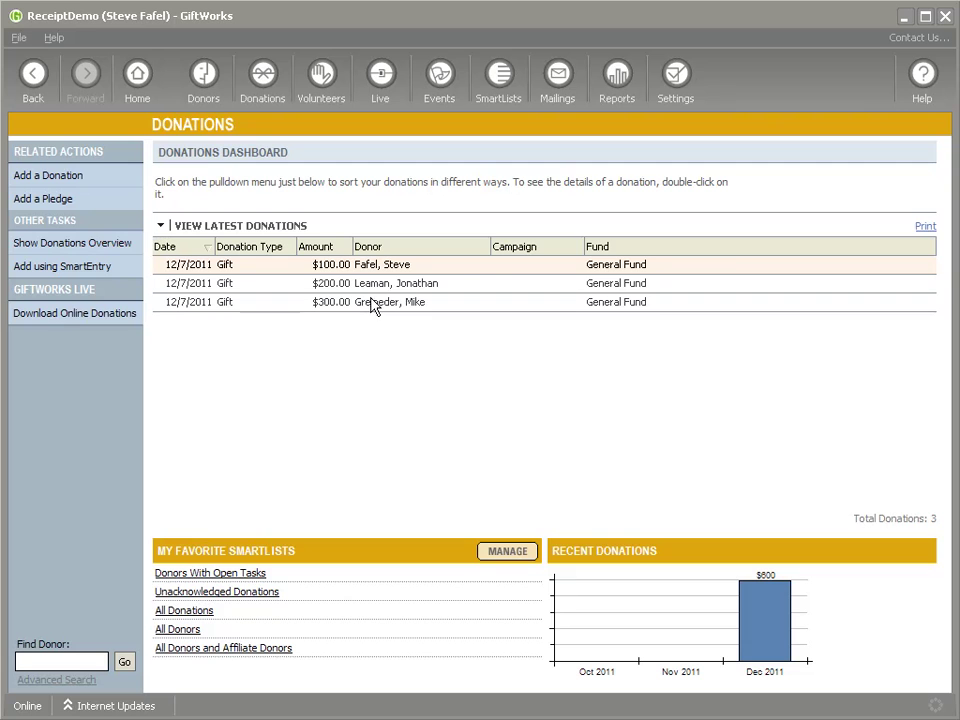
# Clear the issued receipt on the $100.00 gift and leave its edit form unchanged
pyautogui.rightClick(388, 268)
pyautogui.click(362, 269)
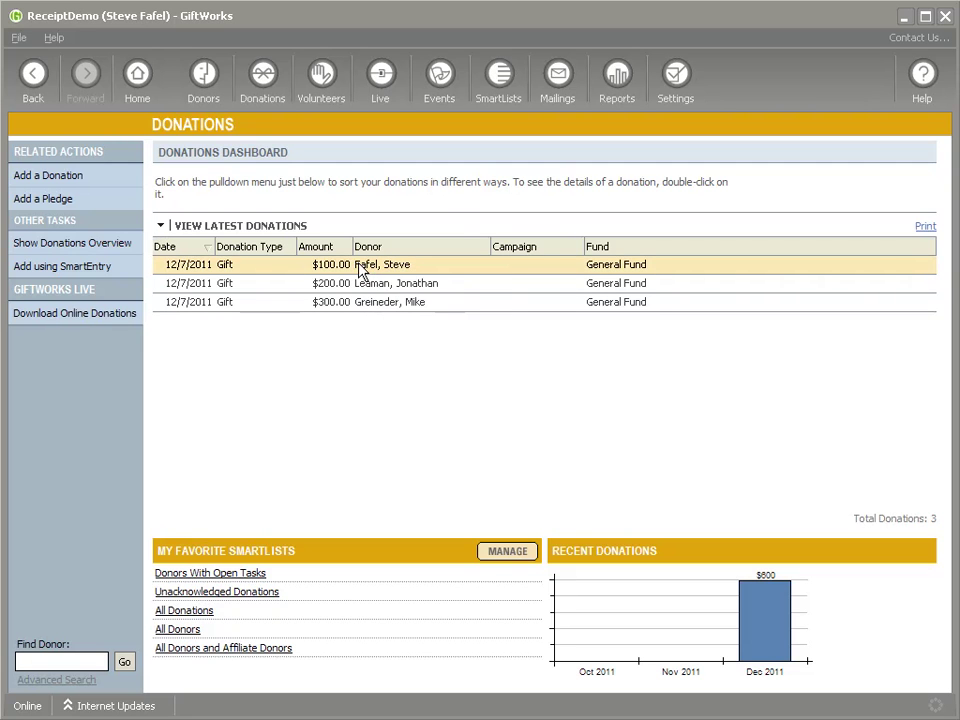
pyautogui.doubleClick(362, 270)
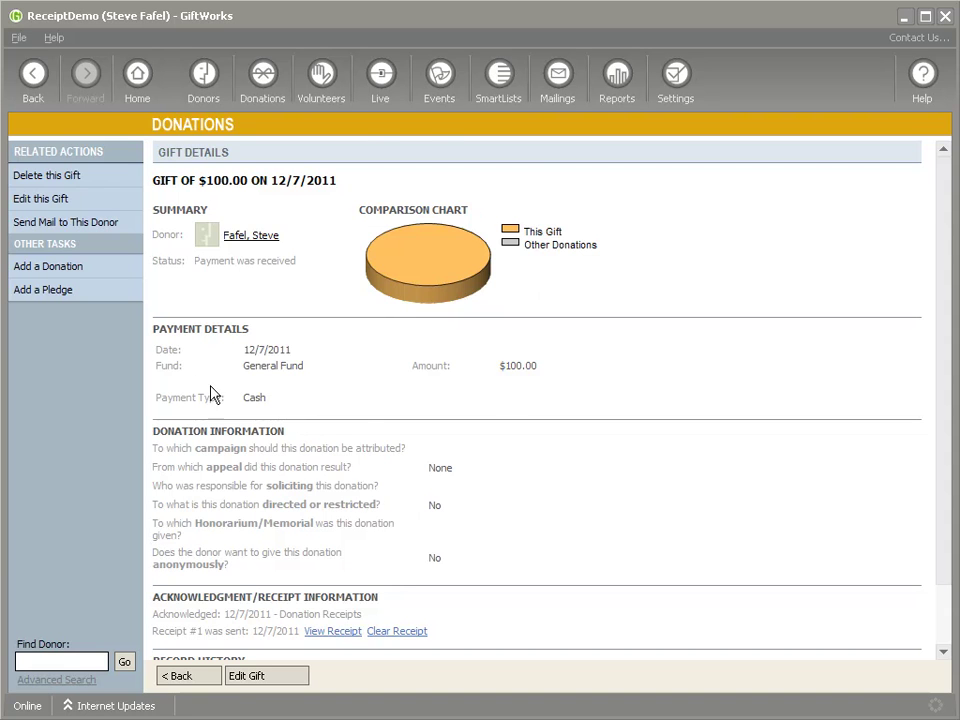
pyautogui.scroll(-2, 393, 572)
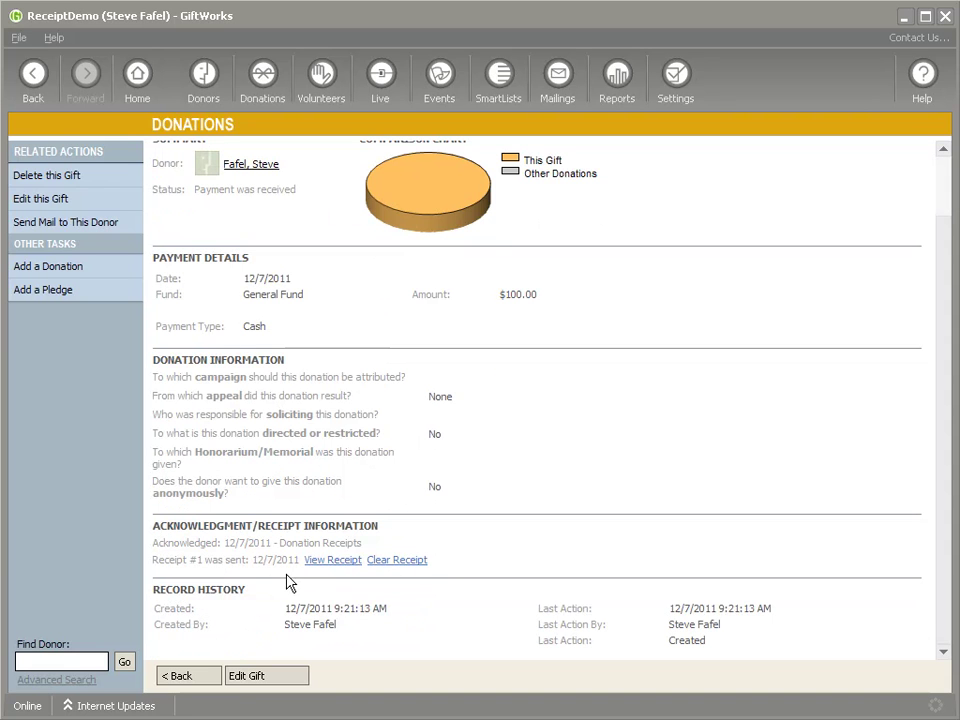
pyautogui.click(405, 560)
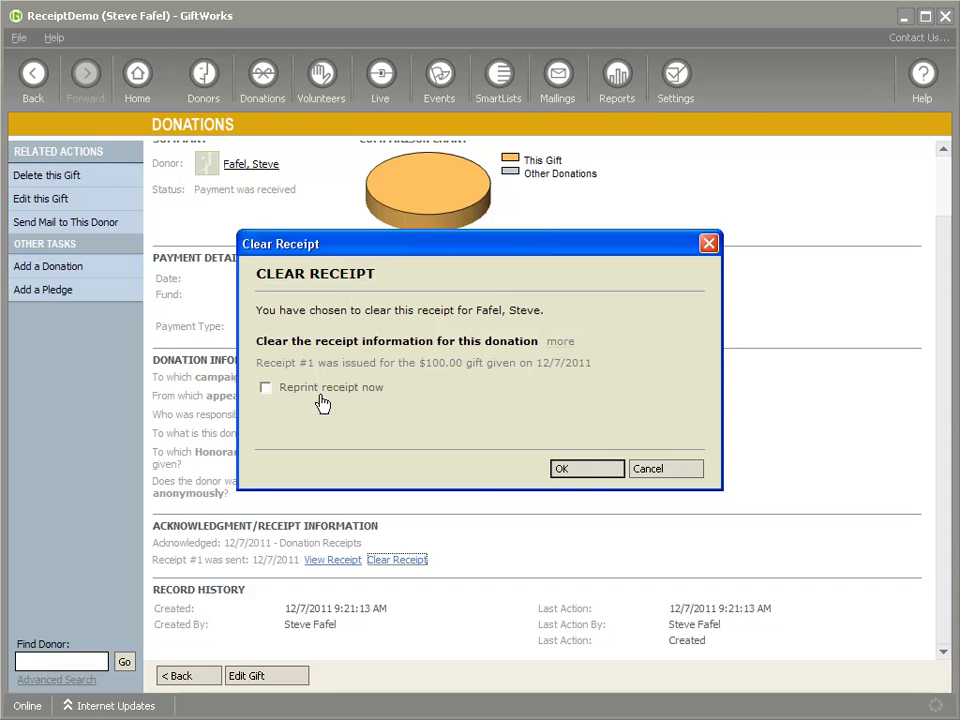
pyautogui.click(587, 469)
pyautogui.scroll(-3, 499, 529)
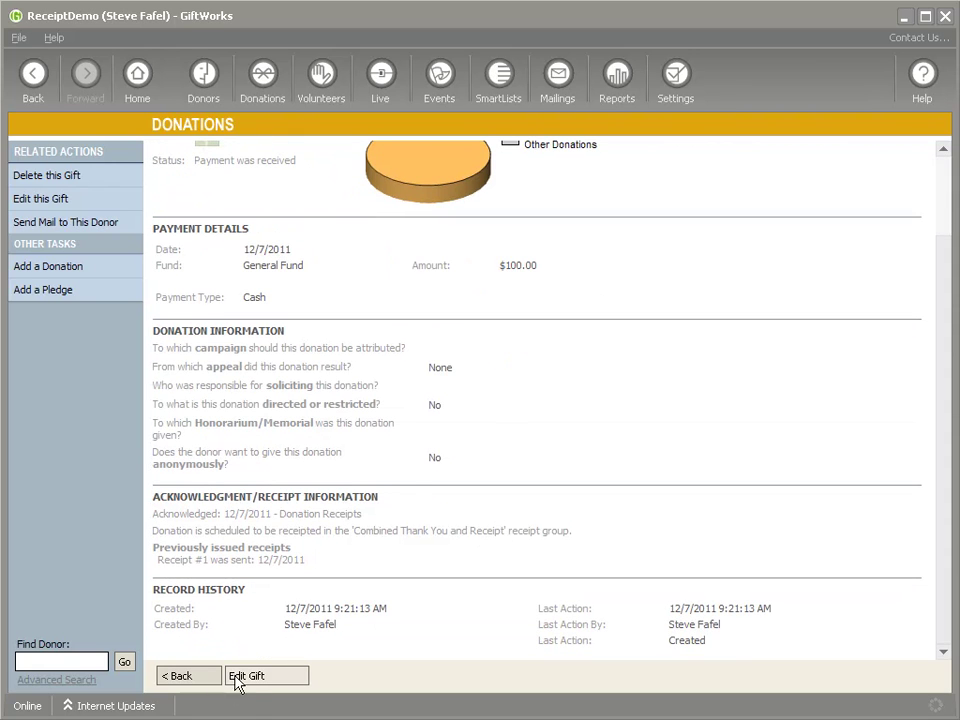
pyautogui.scroll(-5, 407, 476)
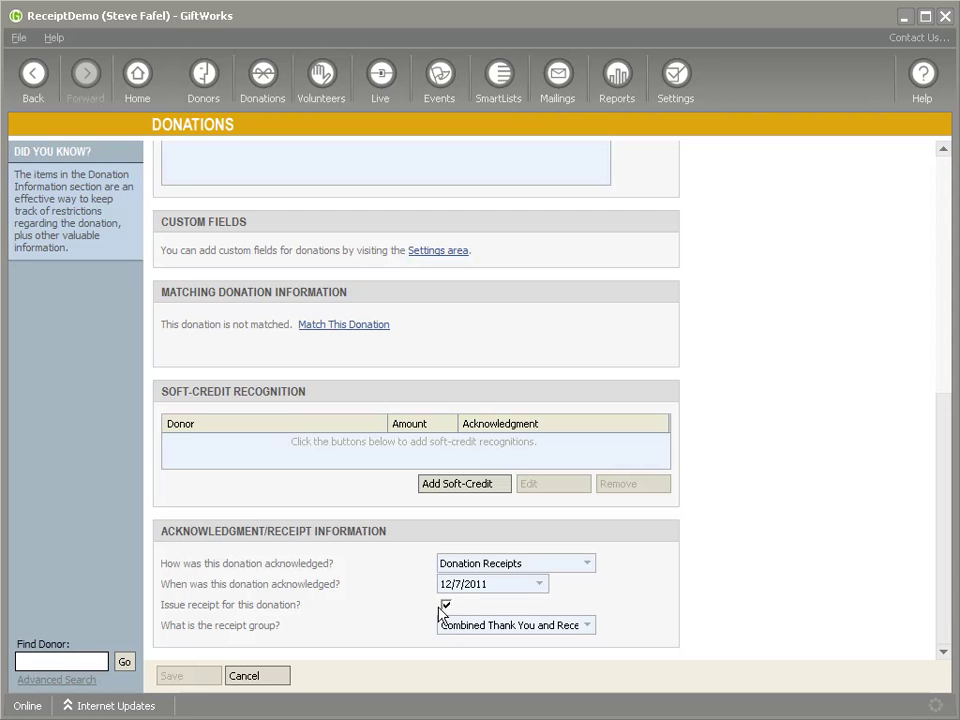
pyautogui.click(250, 675)
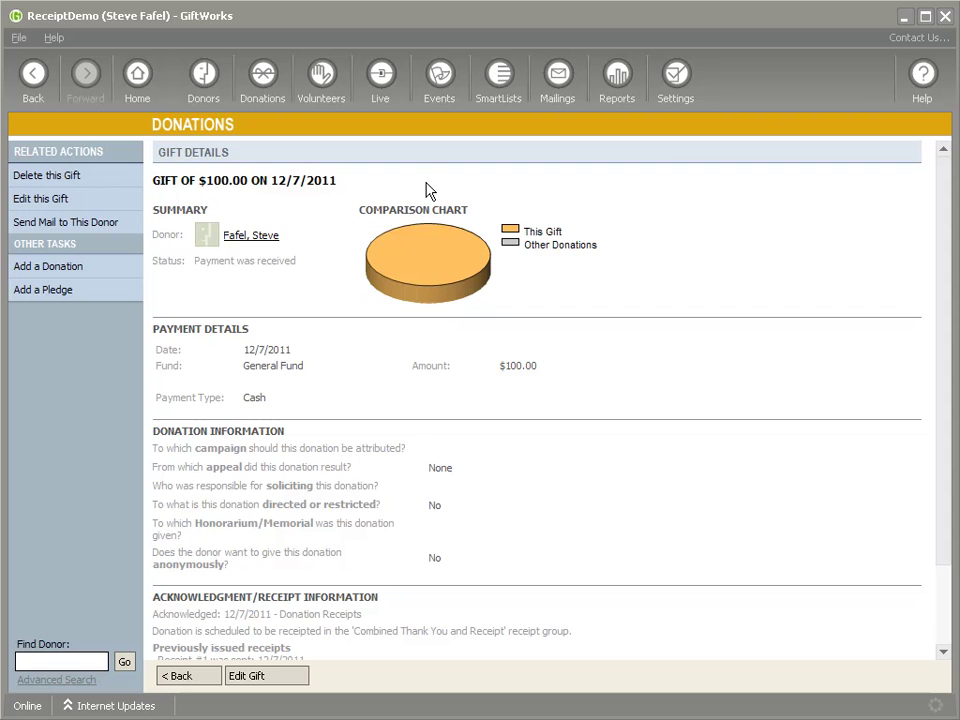
# Start a Donation Receipts mailing, then abandon it at the generate step
pyautogui.click(568, 88)
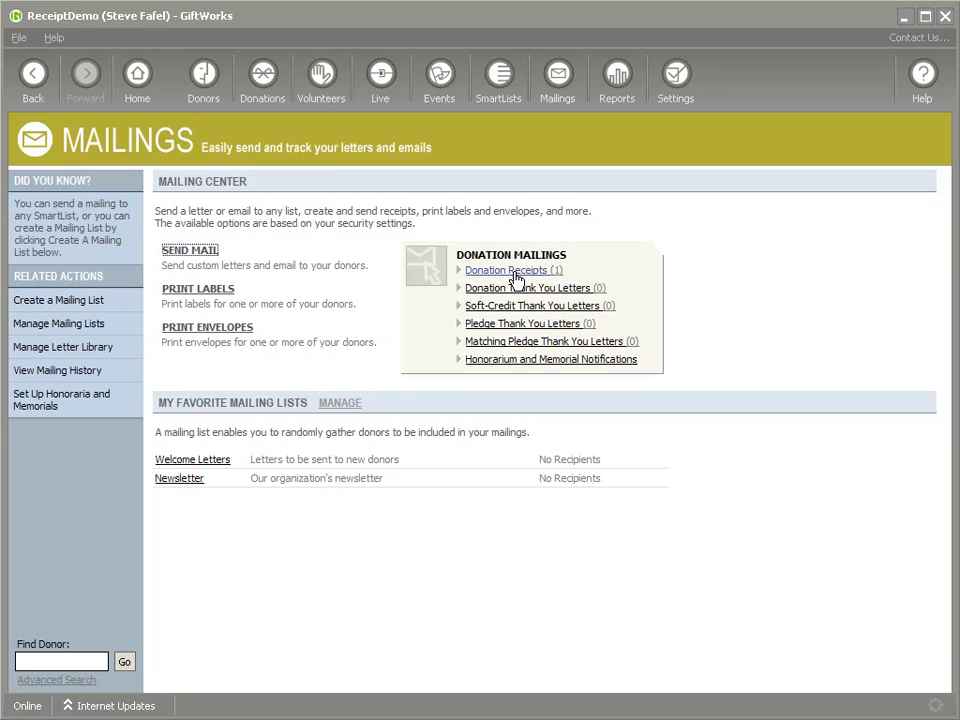
pyautogui.click(513, 272)
pyautogui.click(552, 519)
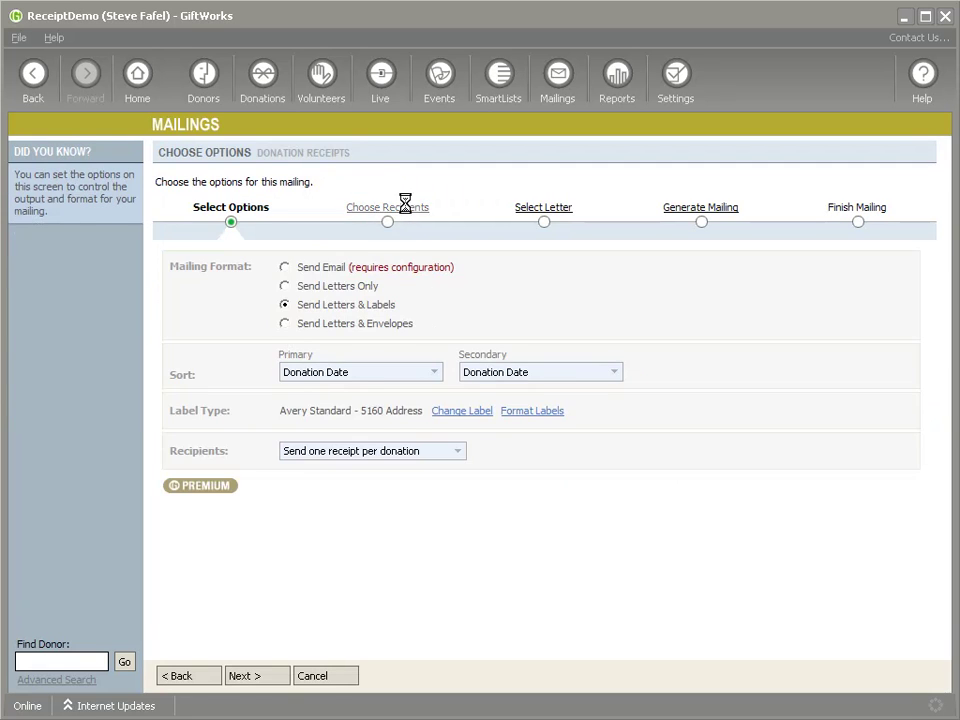
pyautogui.click(408, 208)
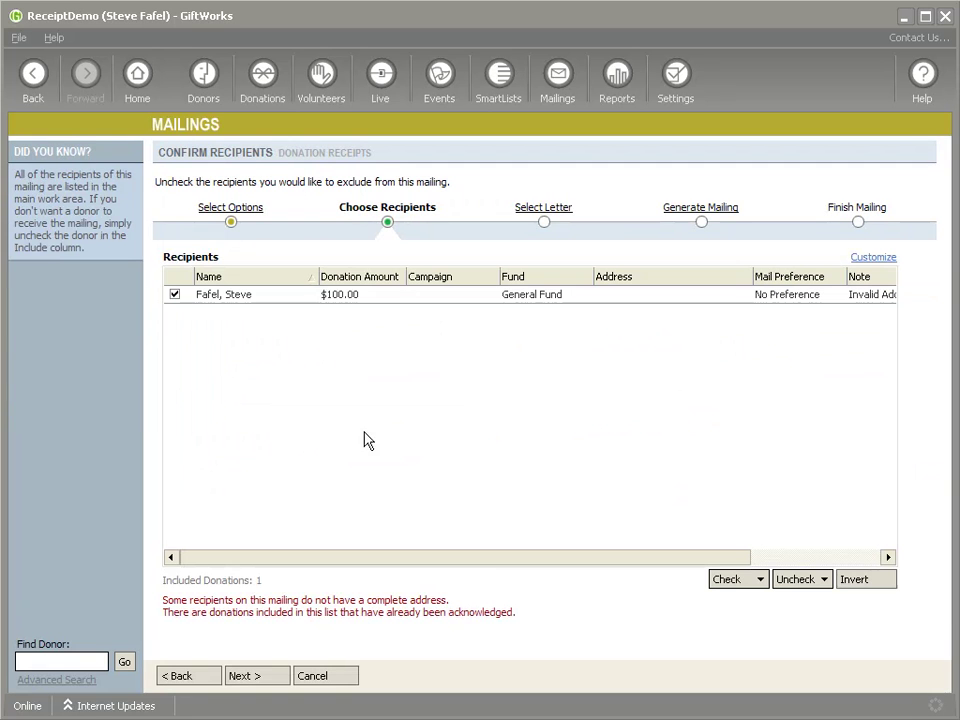
pyautogui.click(690, 208)
pyautogui.click(317, 677)
pyautogui.click(495, 411)
# Recheck the $100.00 gift's details on the Donations dashboard
pyautogui.click(266, 84)
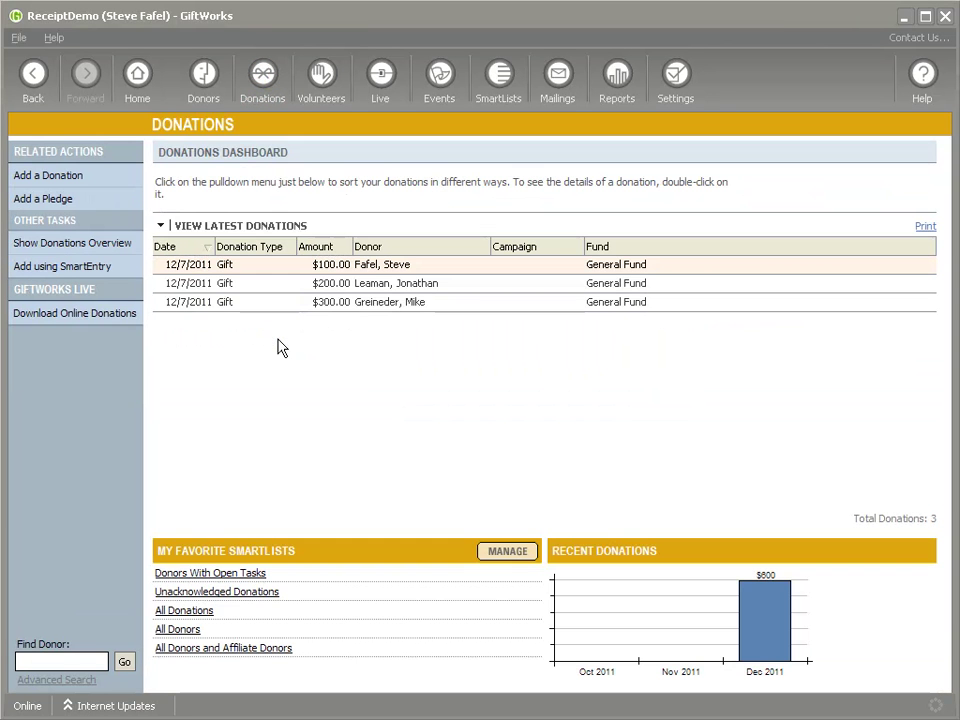
pyautogui.rightClick(374, 287)
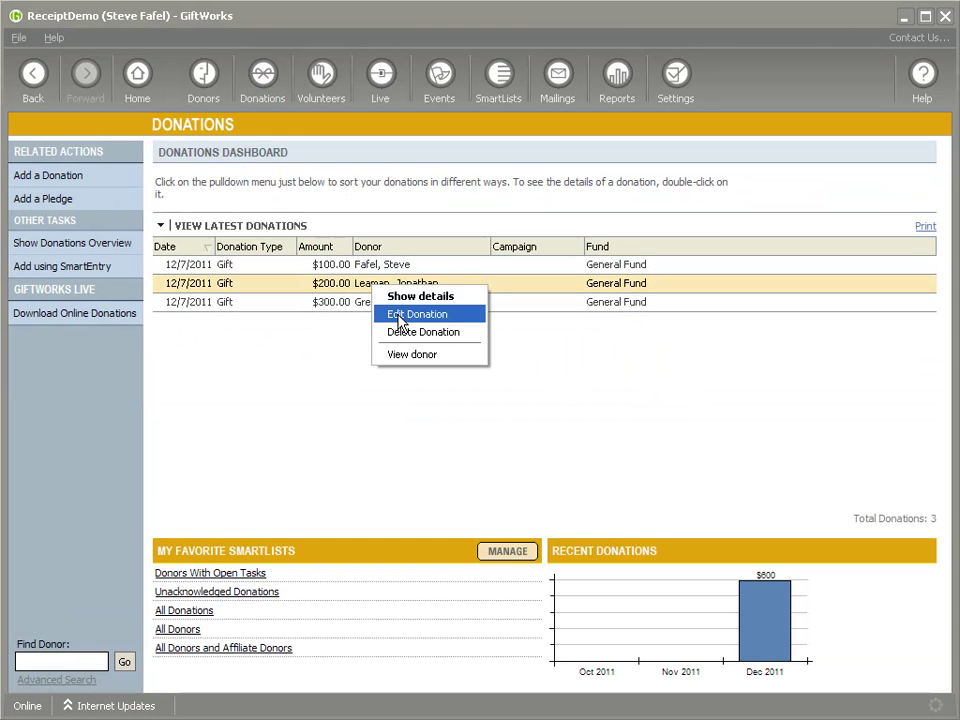
pyautogui.click(354, 301)
pyautogui.doubleClick(352, 266)
pyautogui.scroll(-3, 370, 356)
pyautogui.scroll(3, 372, 355)
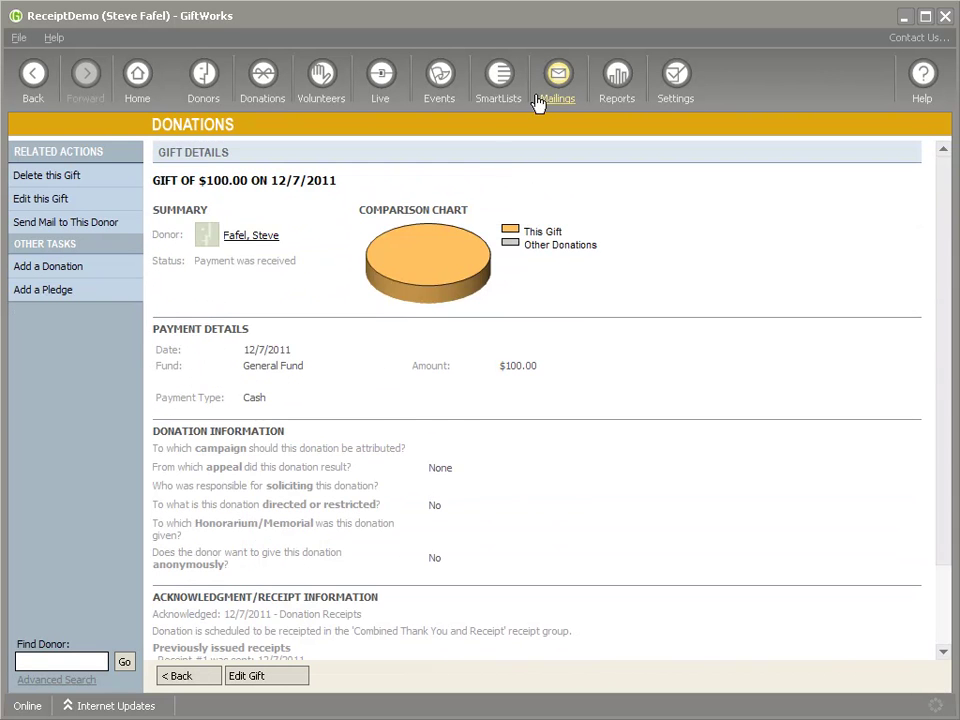
# Generate receipt letters and labels for the $100.00 gift and finish the mailing
pyautogui.click(557, 78)
pyautogui.click(524, 272)
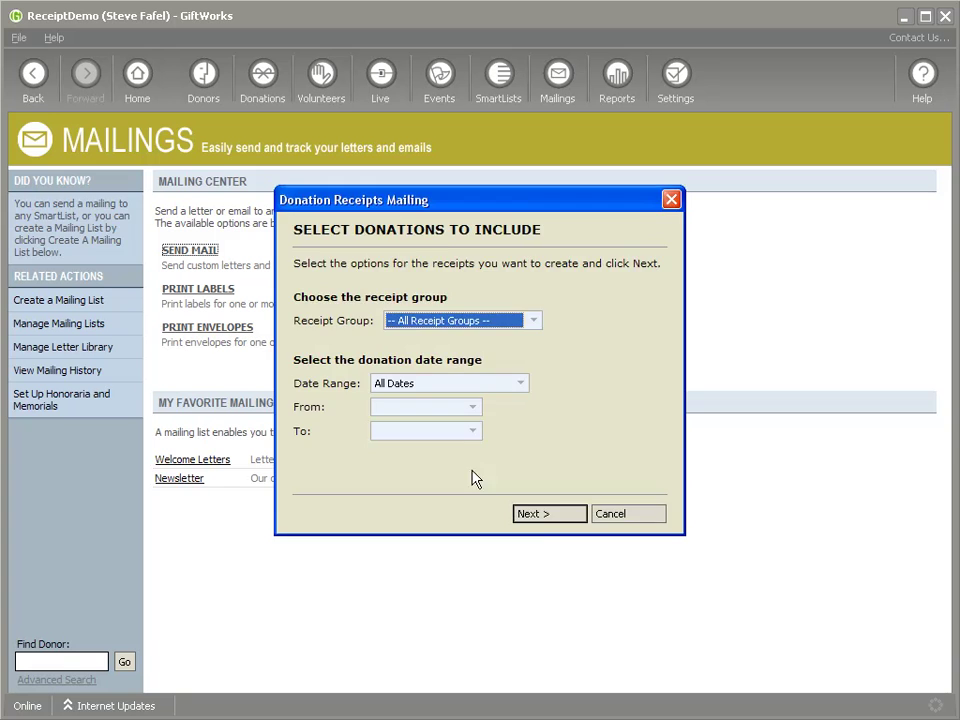
pyautogui.click(540, 518)
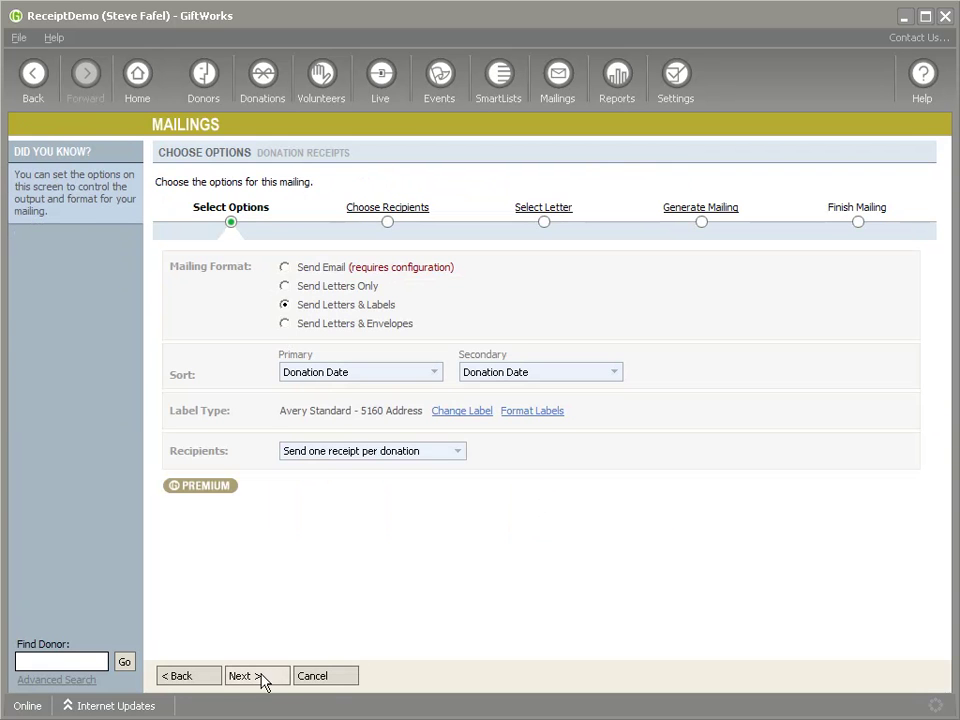
pyautogui.click(266, 677)
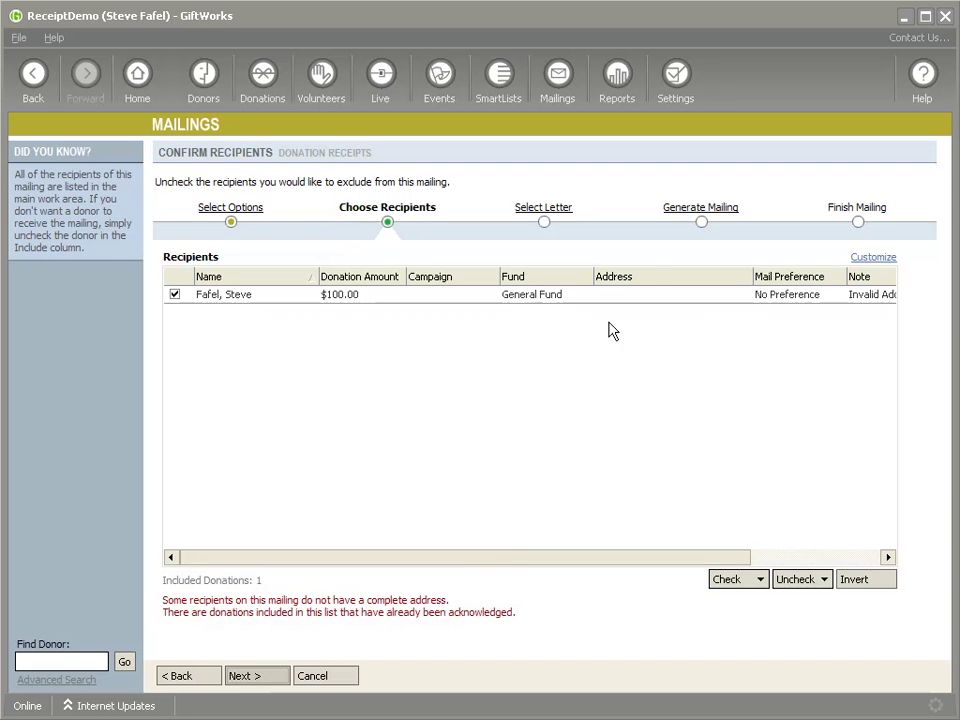
pyautogui.click(691, 206)
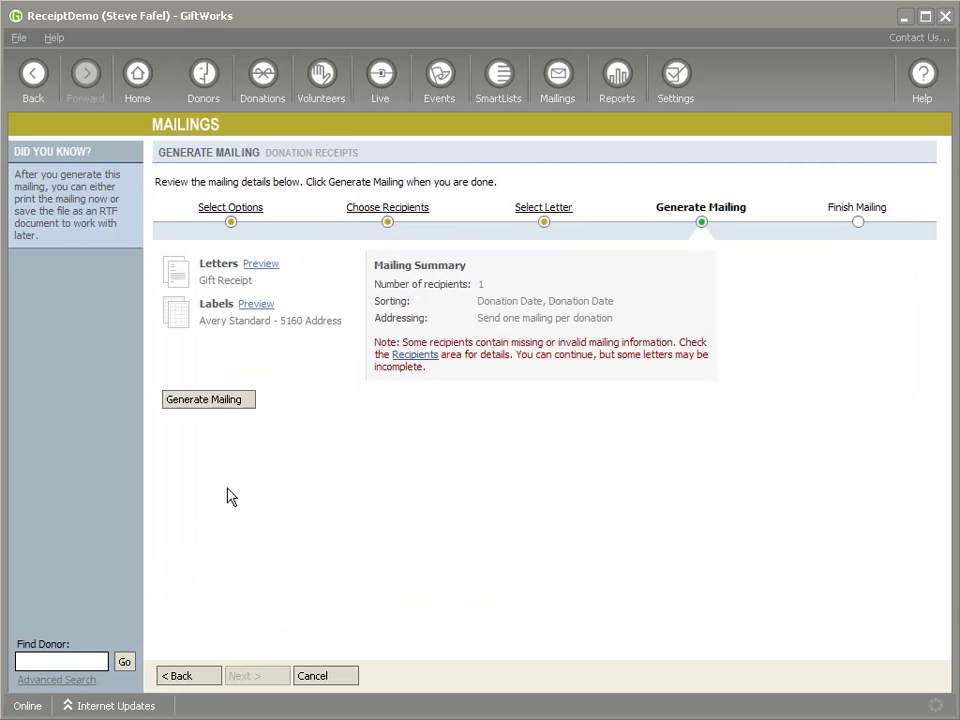
pyautogui.click(208, 398)
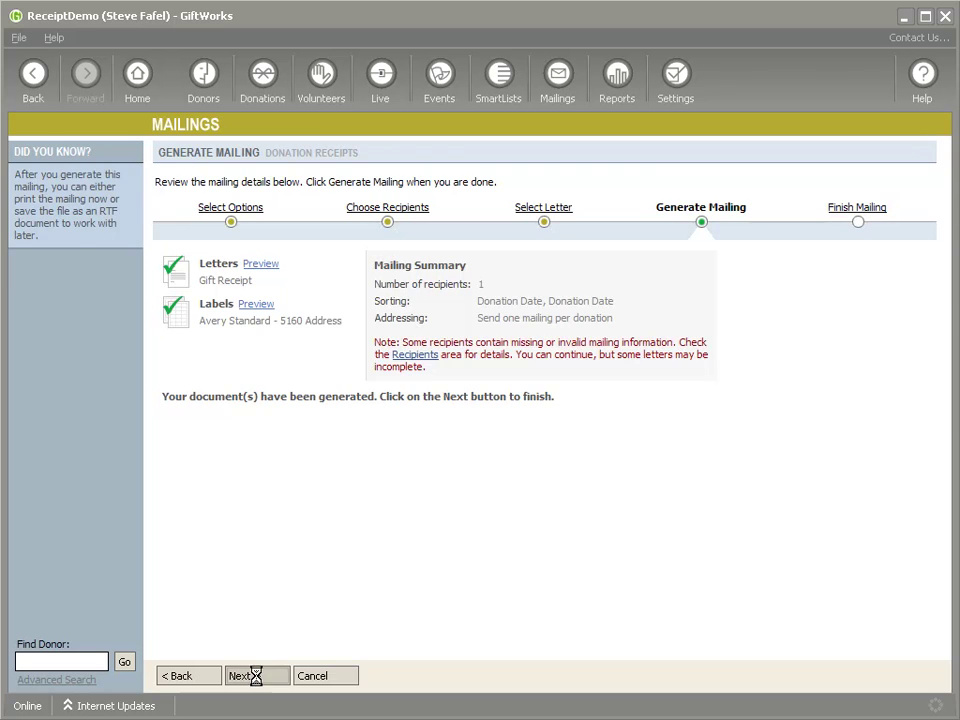
pyautogui.click(259, 678)
pyautogui.click(270, 683)
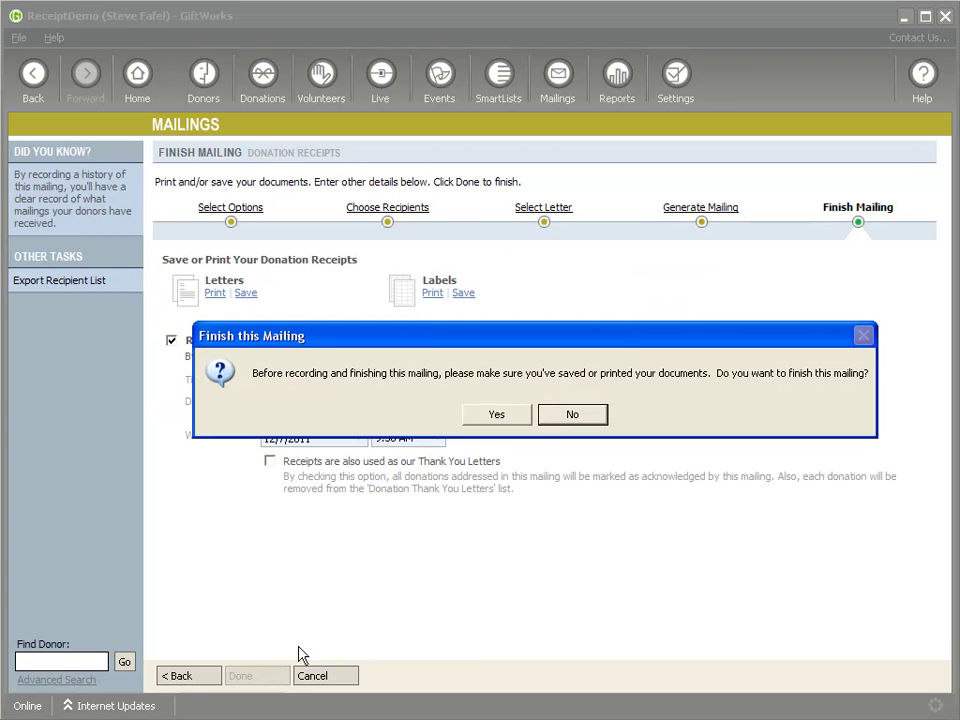
pyautogui.click(495, 415)
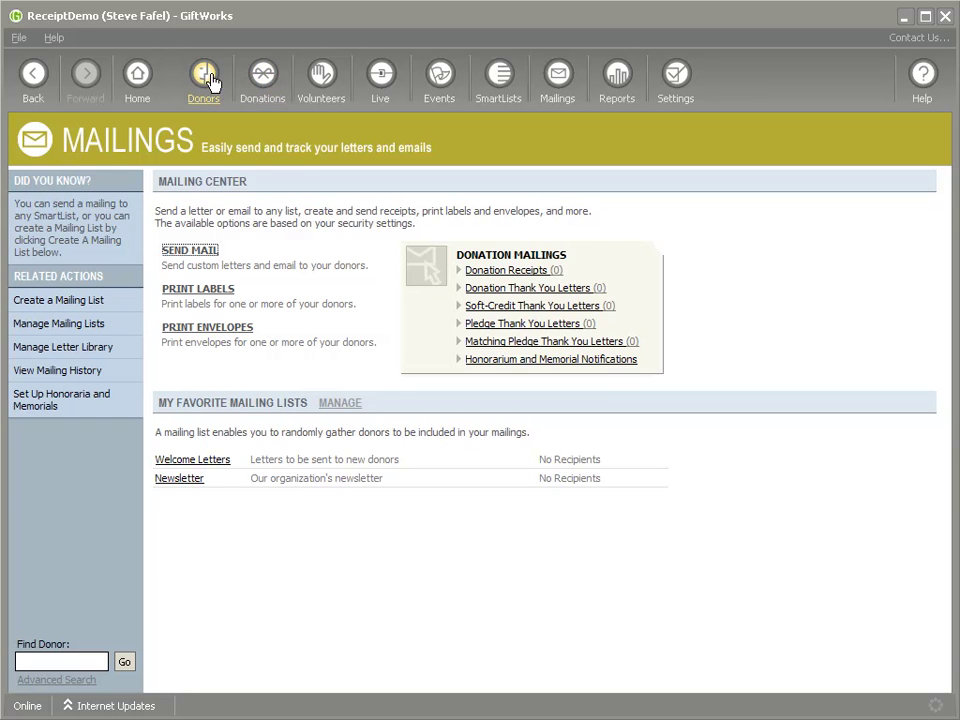
# Reopen the $100.00 gift's details from the Donations dashboard
pyautogui.click(265, 80)
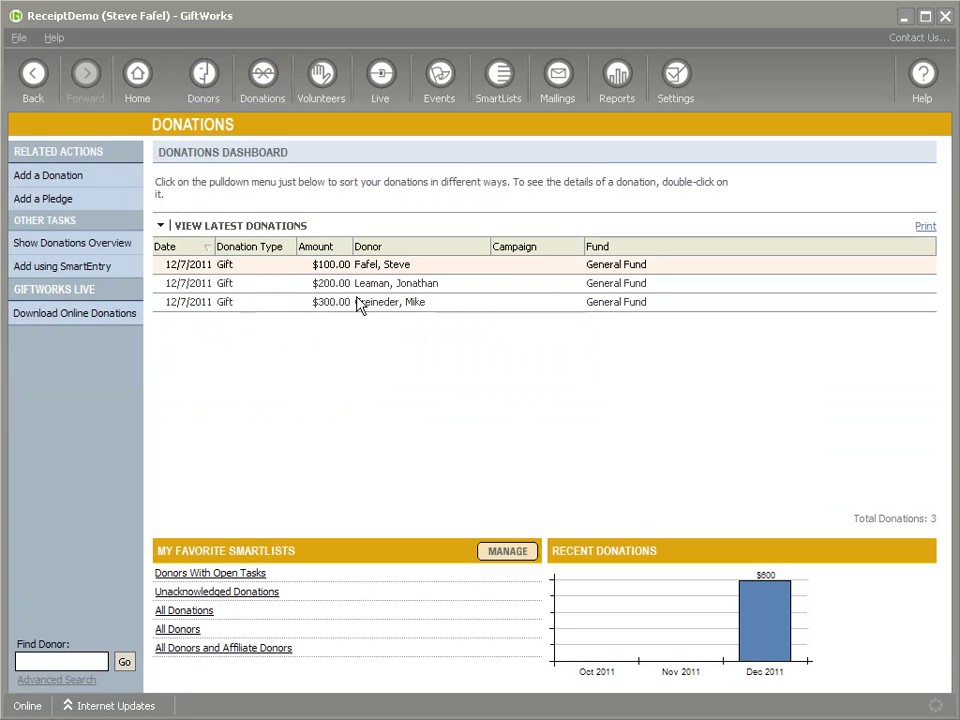
pyautogui.doubleClick(388, 270)
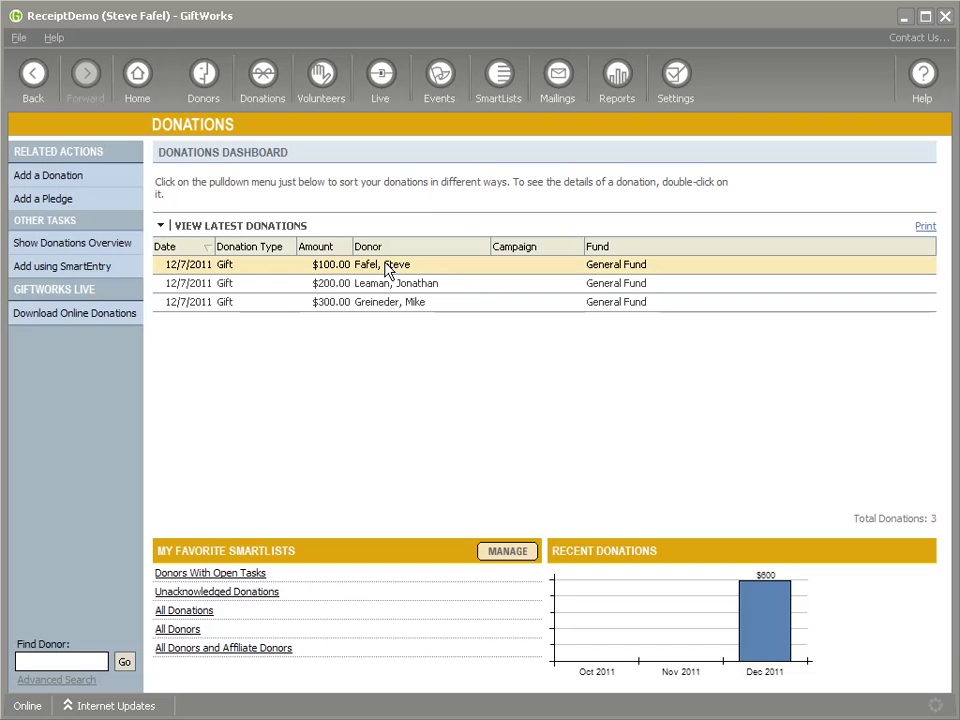
pyautogui.scroll(-3, 408, 370)
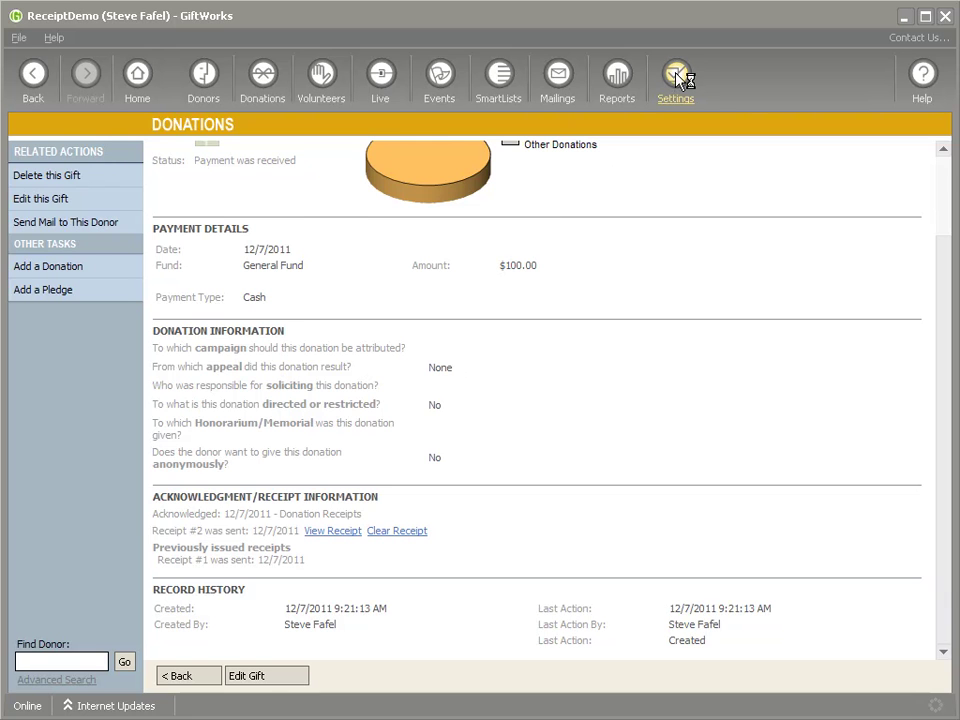
# Review the accounting receipt options without saving, then revisit the $100 gift
pyautogui.click(676, 80)
pyautogui.click(217, 308)
pyautogui.click(264, 446)
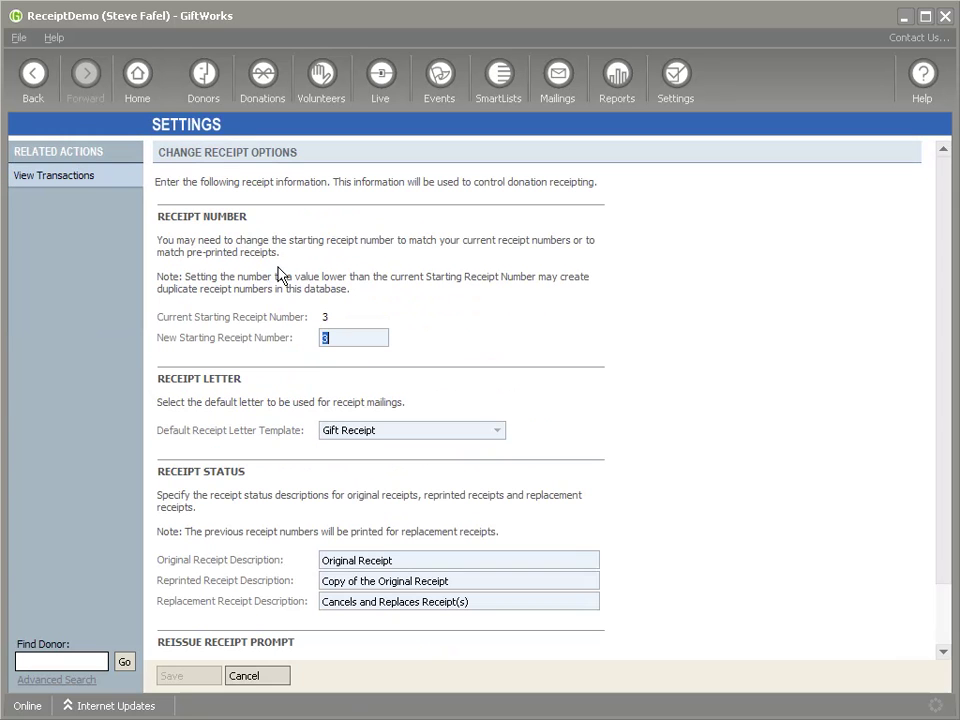
pyautogui.click(251, 676)
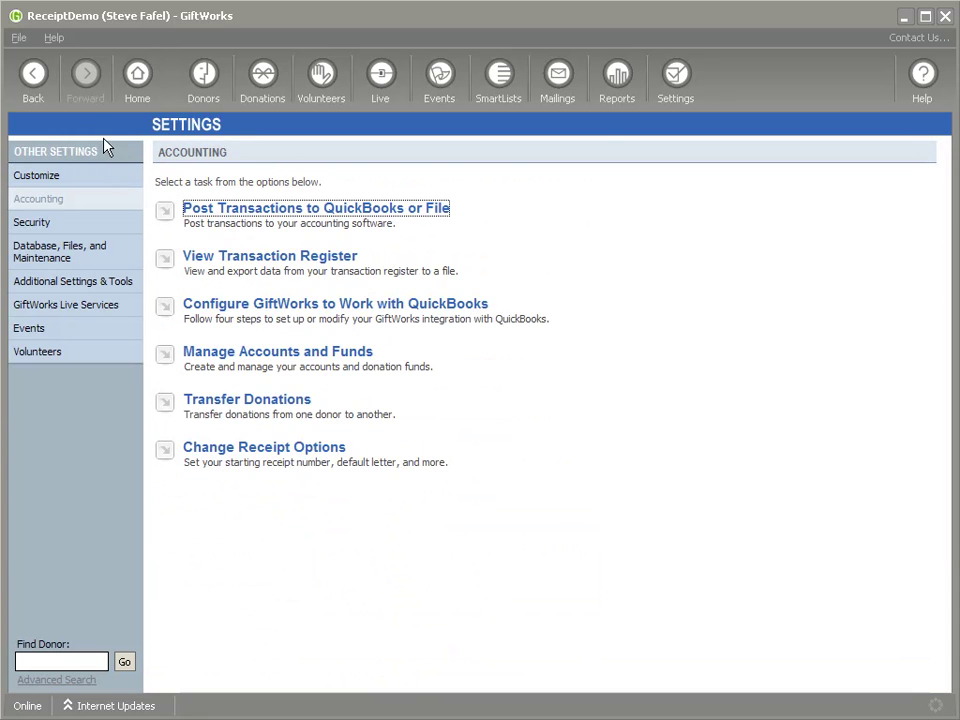
pyautogui.click(262, 88)
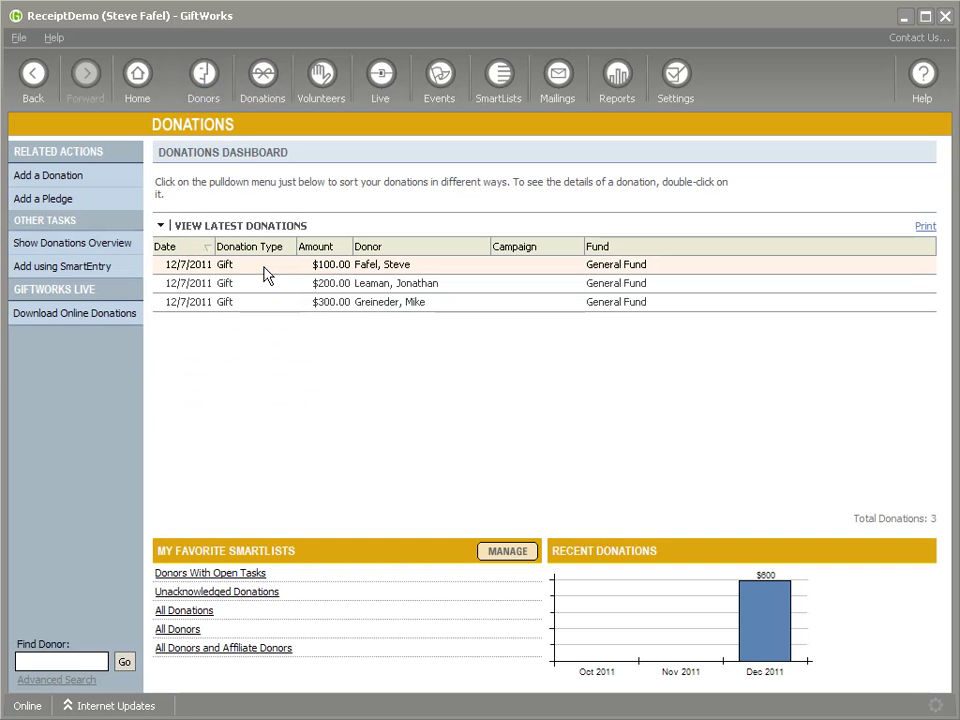
pyautogui.doubleClick(369, 266)
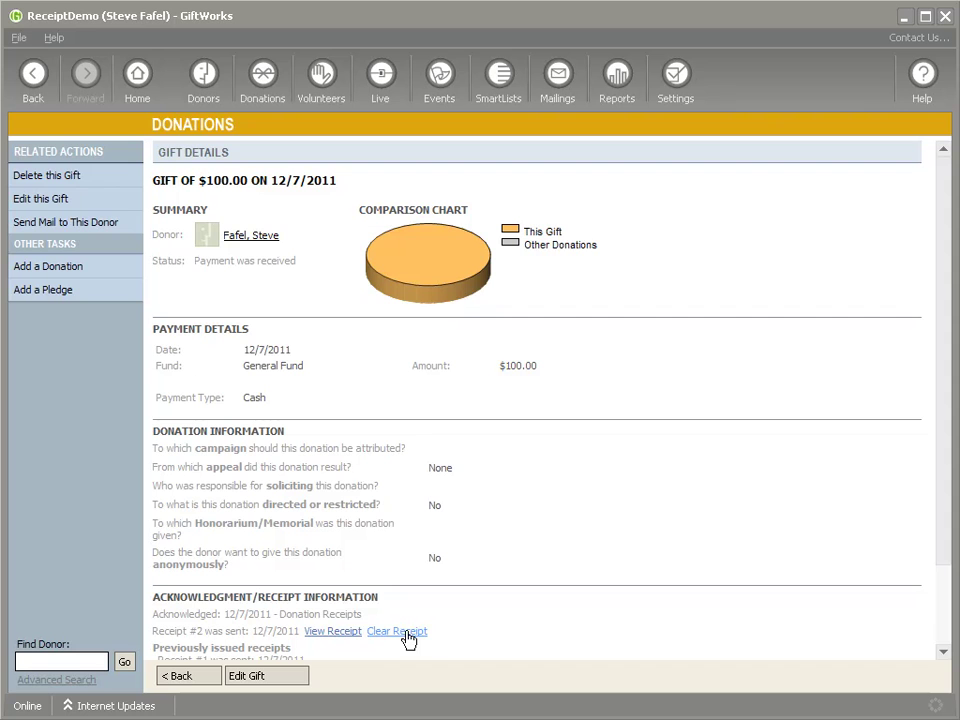
pyautogui.click(42, 86)
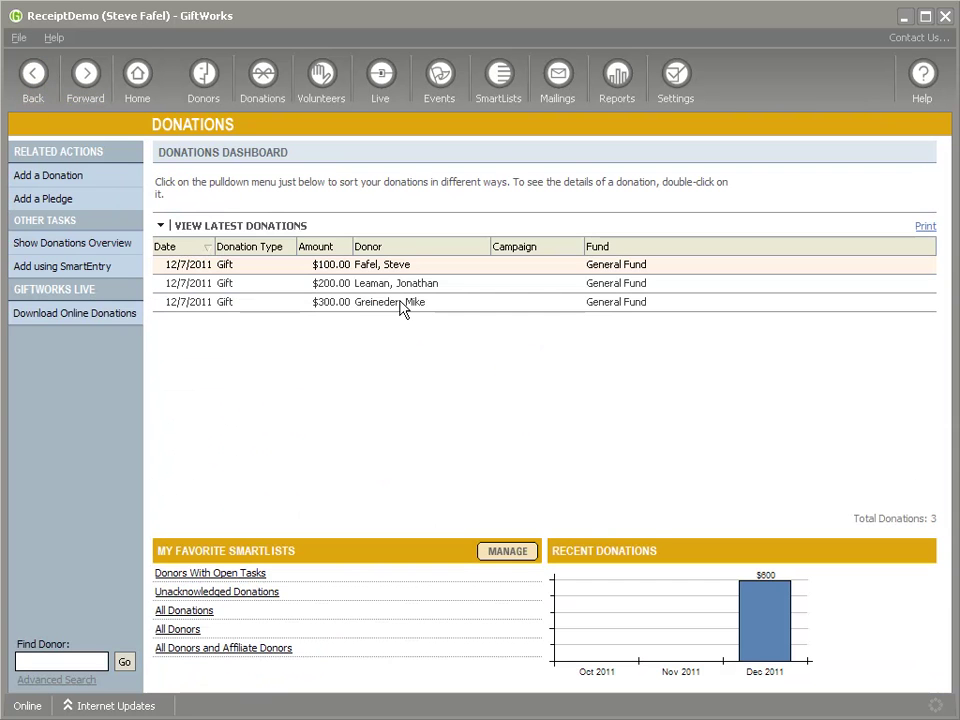
# Turn on receipting for the unreceipted $300 gift in the Receipts group and save
pyautogui.doubleClick(400, 307)
pyautogui.scroll(-3, 295, 543)
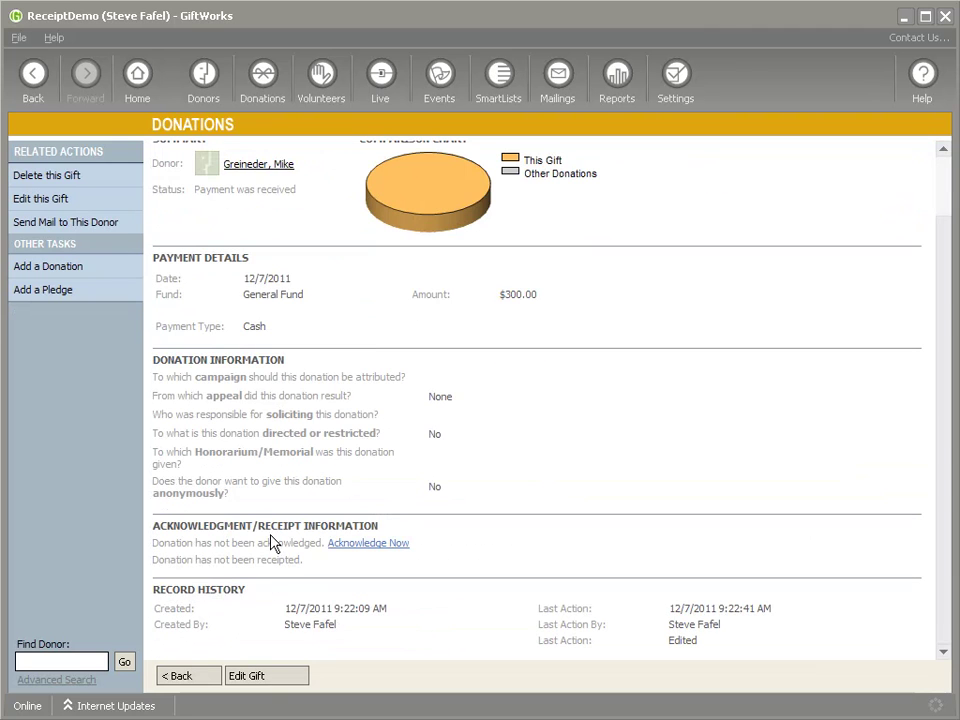
pyautogui.moveTo(197, 573); pyautogui.dragTo(268, 568)
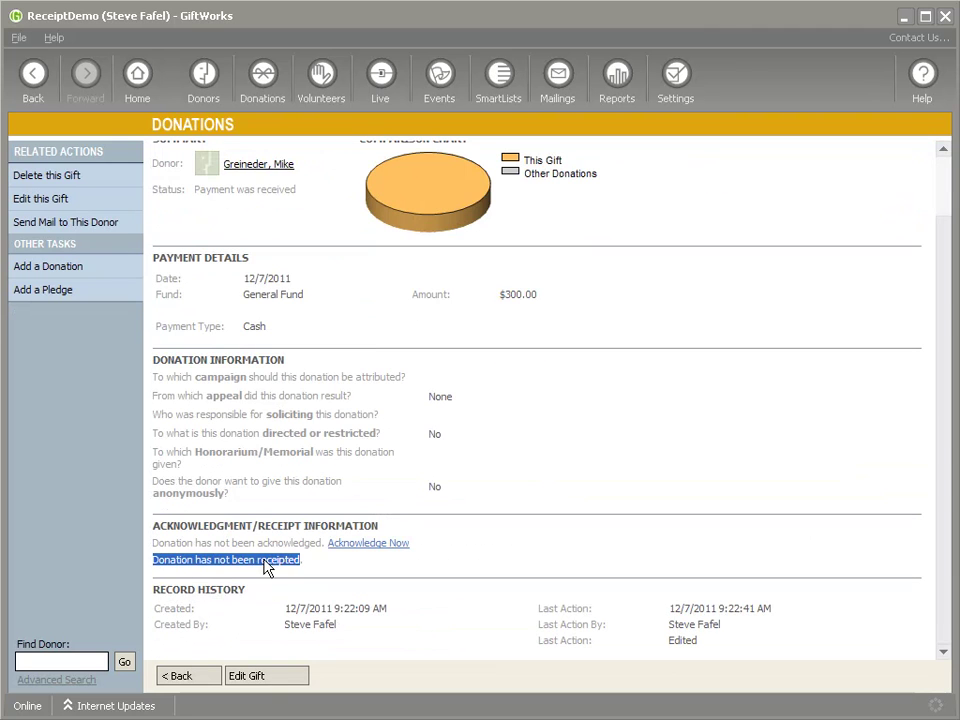
pyautogui.click(272, 675)
pyautogui.scroll(-5, 396, 566)
pyautogui.scroll(-2, 398, 574)
pyautogui.click(447, 604)
pyautogui.click(500, 625)
pyautogui.click(499, 637)
pyautogui.click(207, 684)
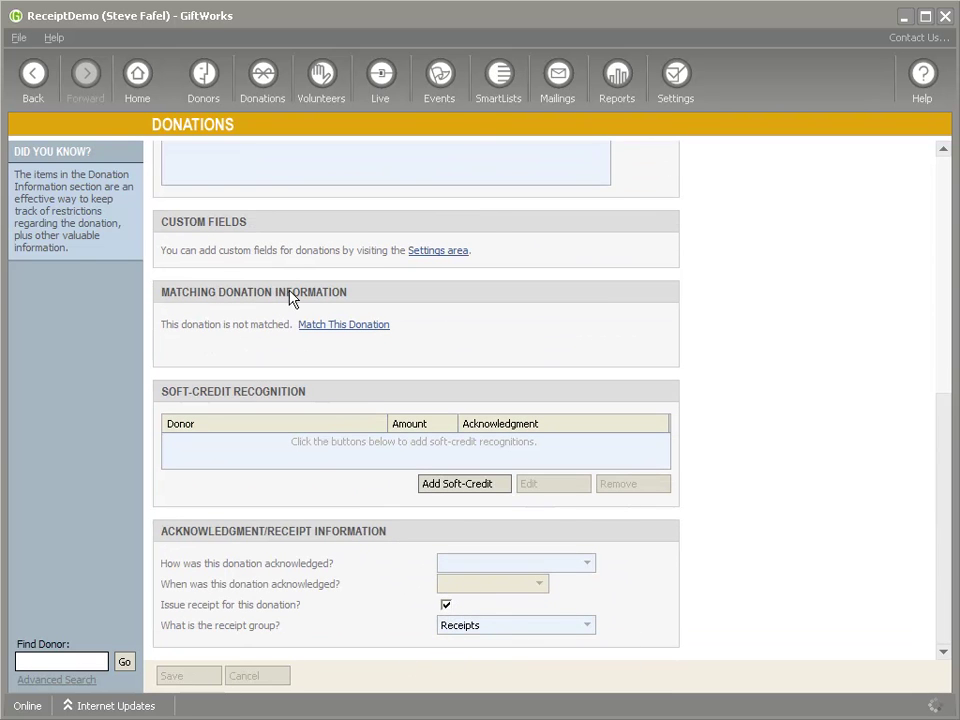
# Preview Donation Receipts recipients, seeing only the $300 gift, then cancel the mailing
pyautogui.click(557, 80)
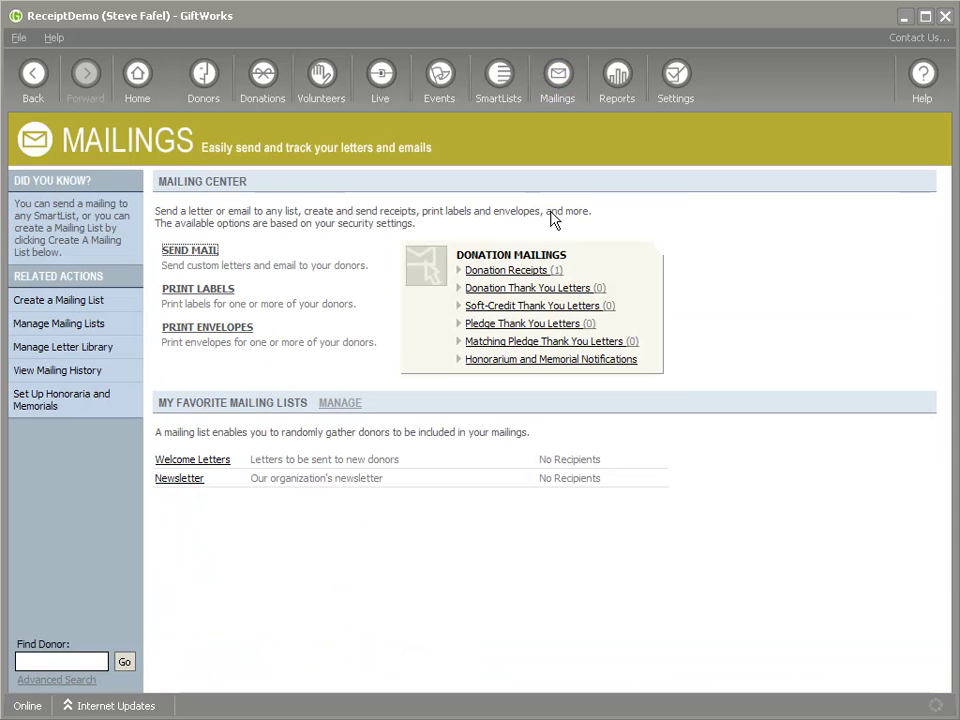
pyautogui.click(518, 273)
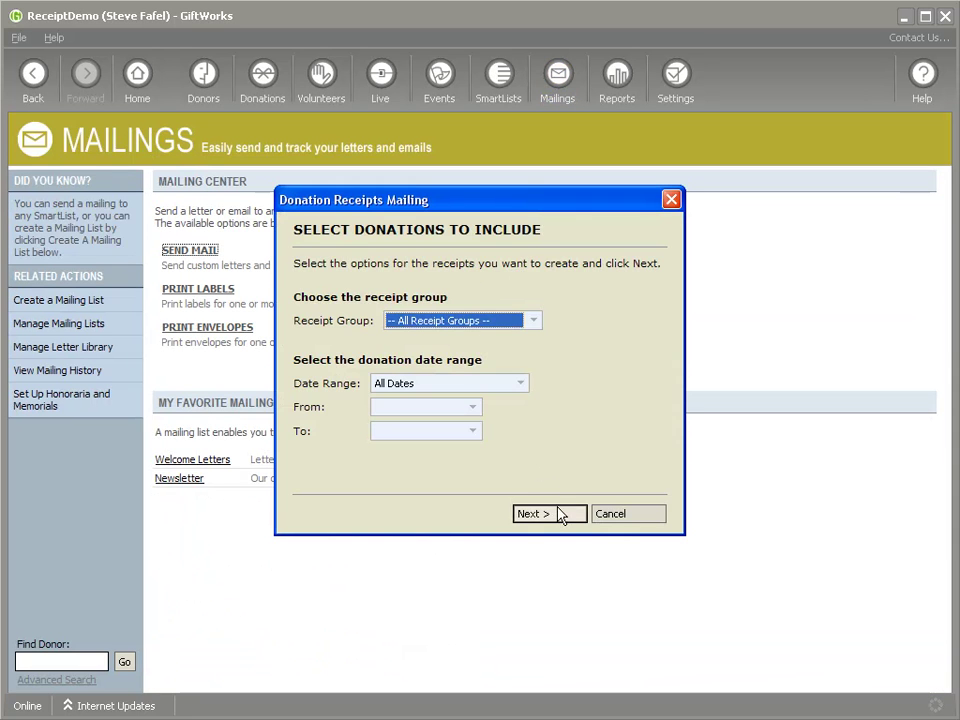
pyautogui.click(558, 511)
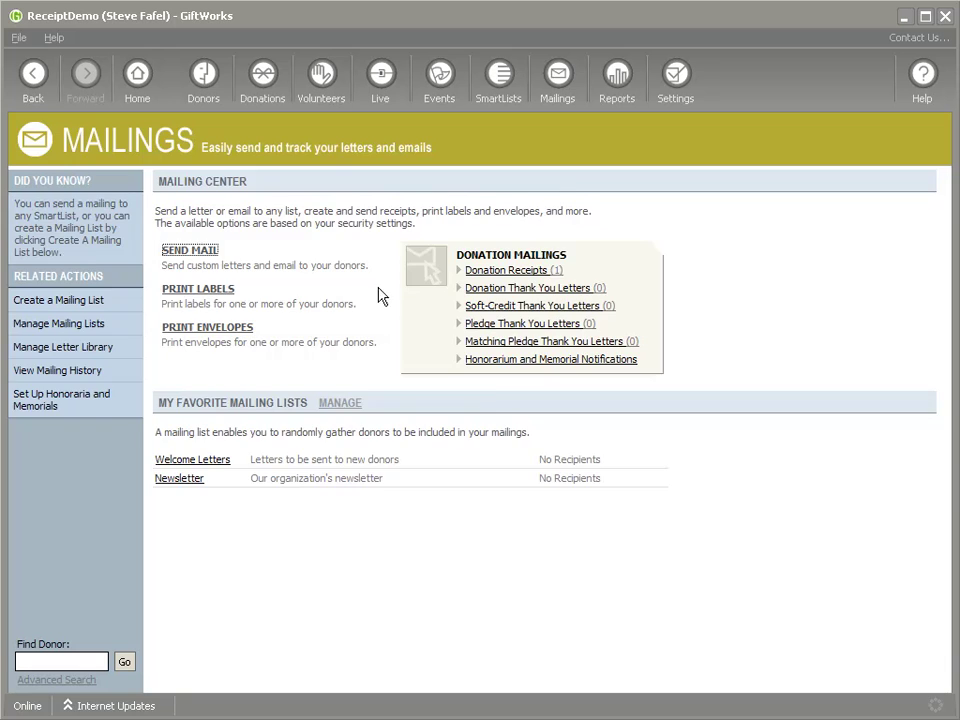
pyautogui.click(380, 216)
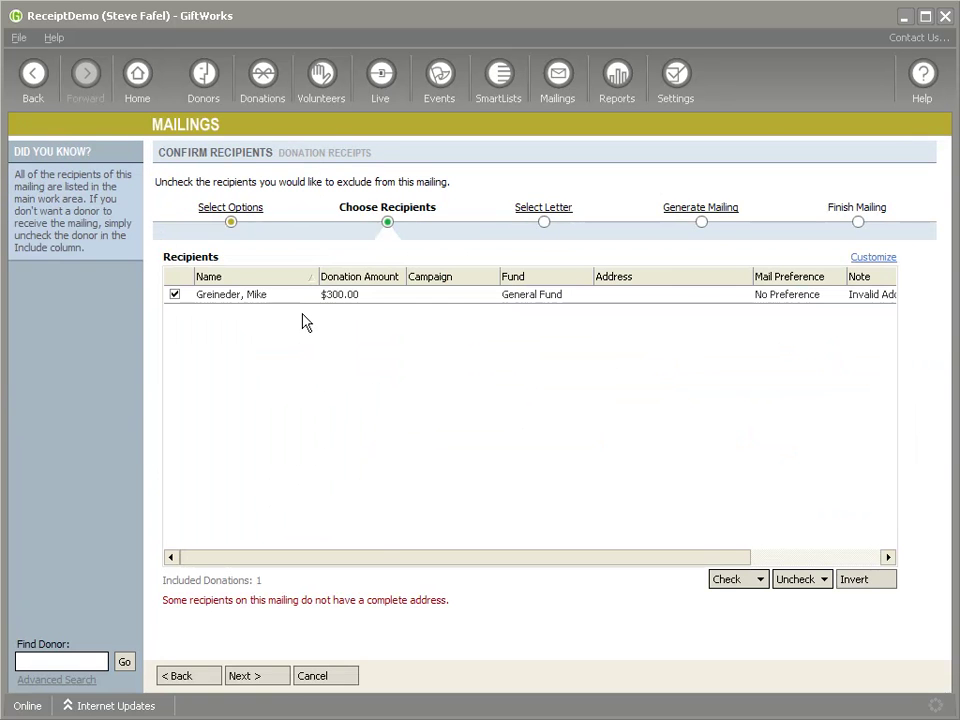
pyautogui.click(347, 675)
pyautogui.click(505, 418)
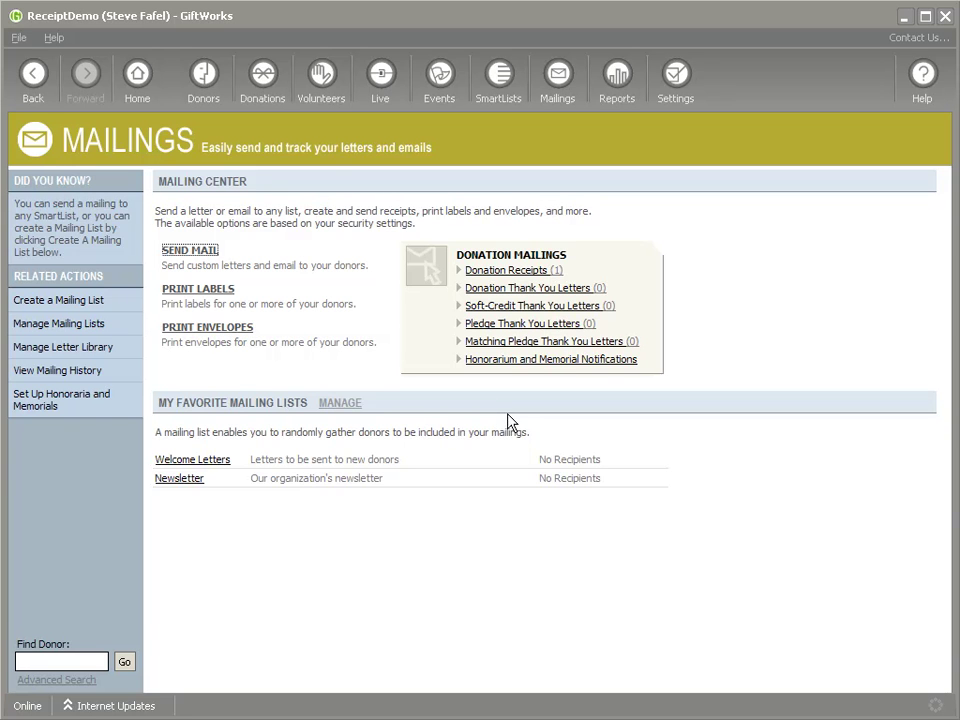
# Inspect the Receipt Groups field under Change GiftWorks Fields
pyautogui.click(677, 88)
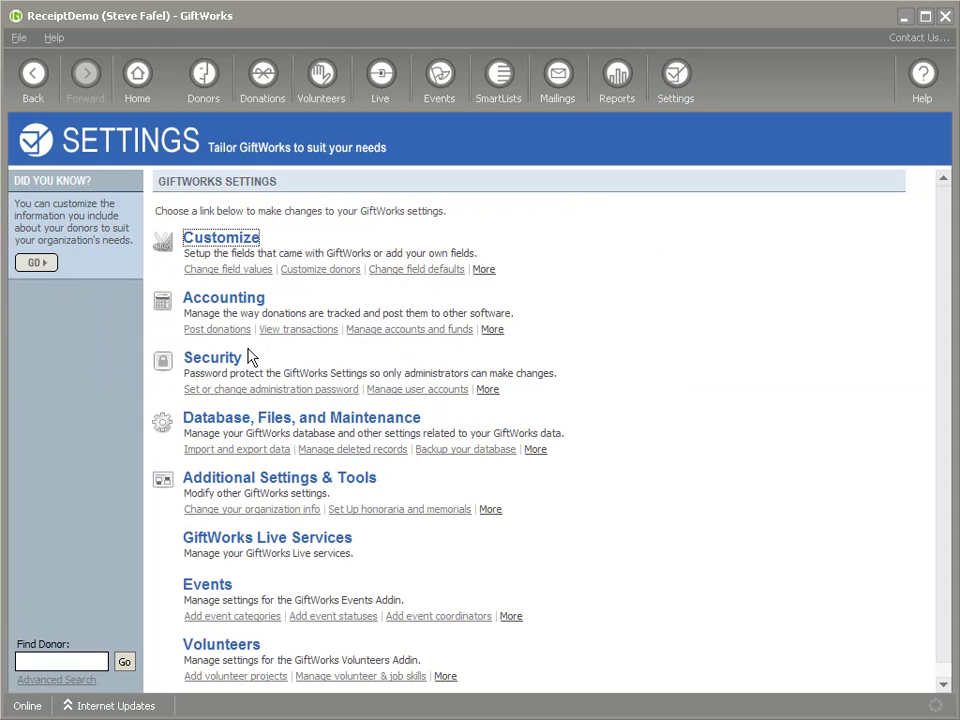
pyautogui.click(214, 240)
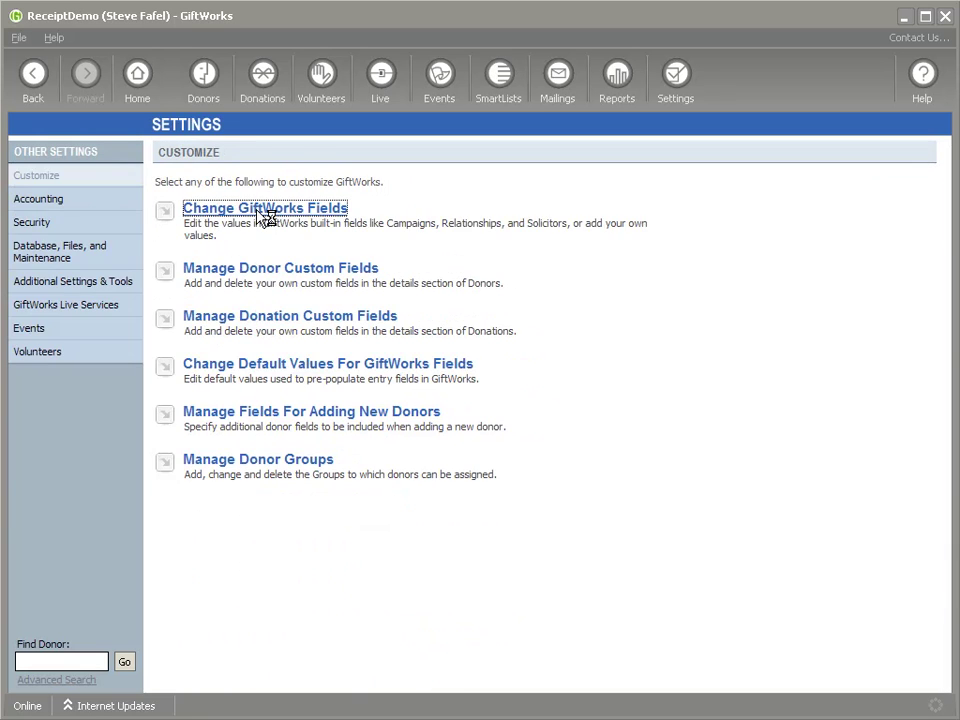
pyautogui.click(263, 211)
pyautogui.click(183, 524)
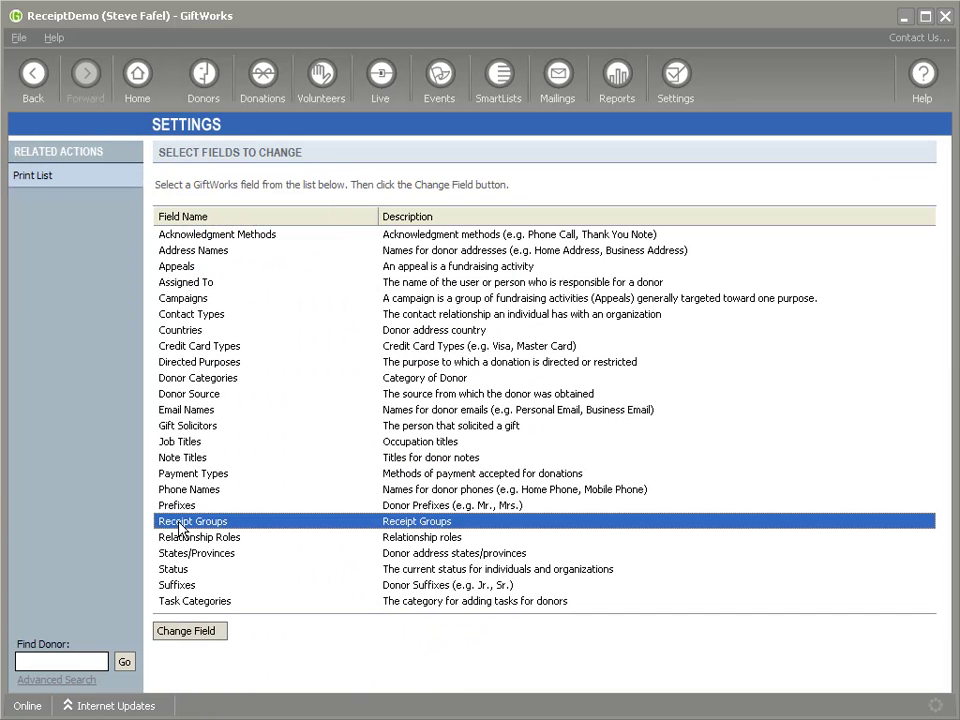
pyautogui.click(32, 74)
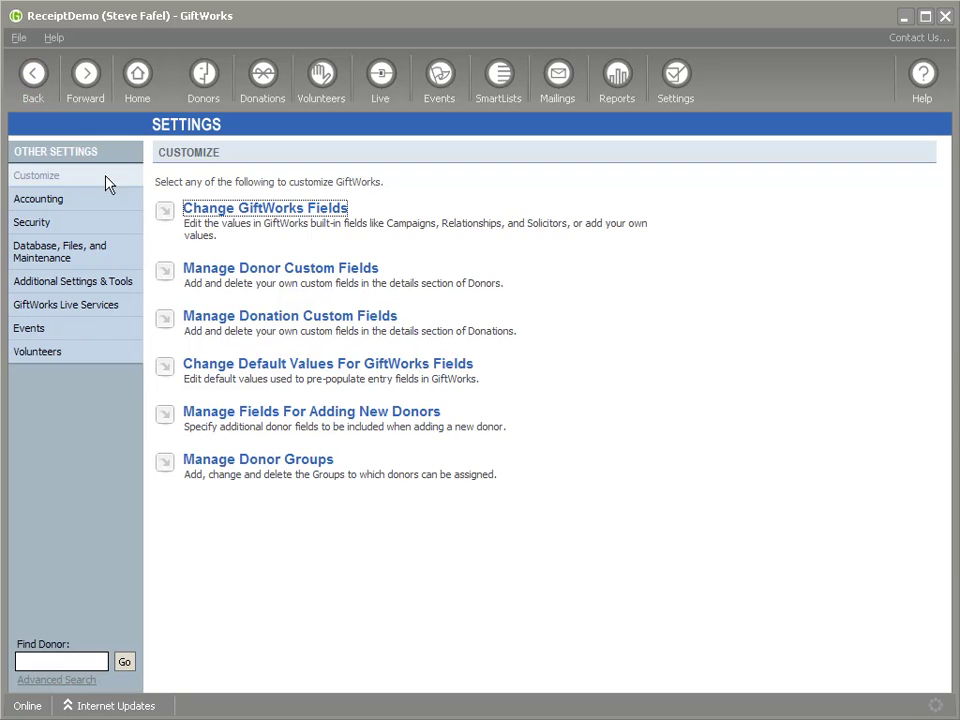
# Review default values for GiftWorks fields without saving, then switch to Donors
pyautogui.click(315, 368)
pyautogui.scroll(-5, 400, 420)
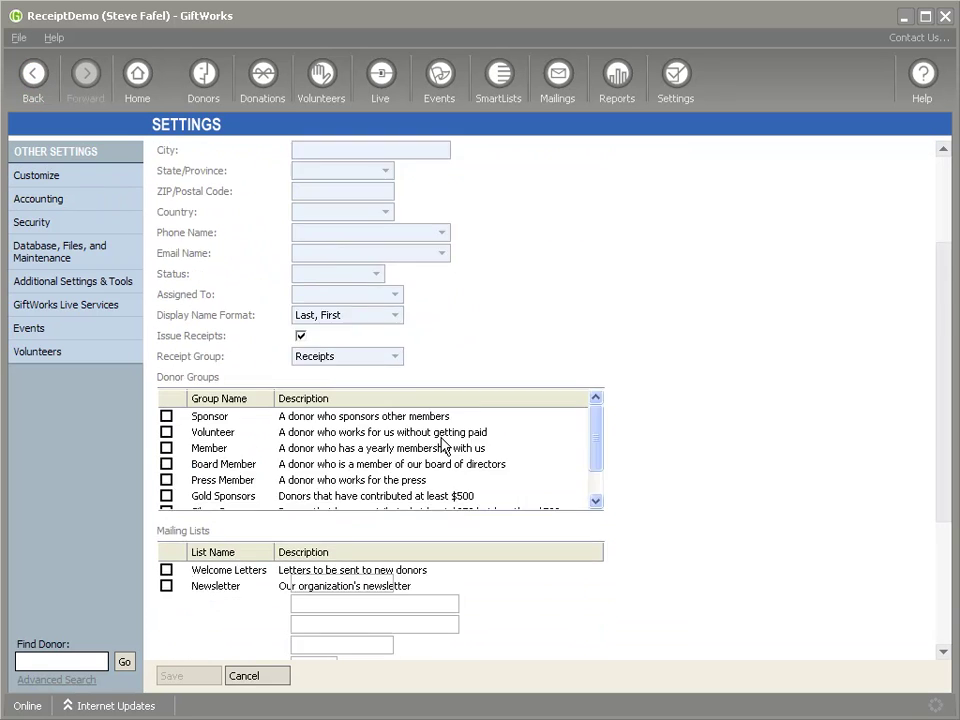
pyautogui.scroll(2, 311, 375)
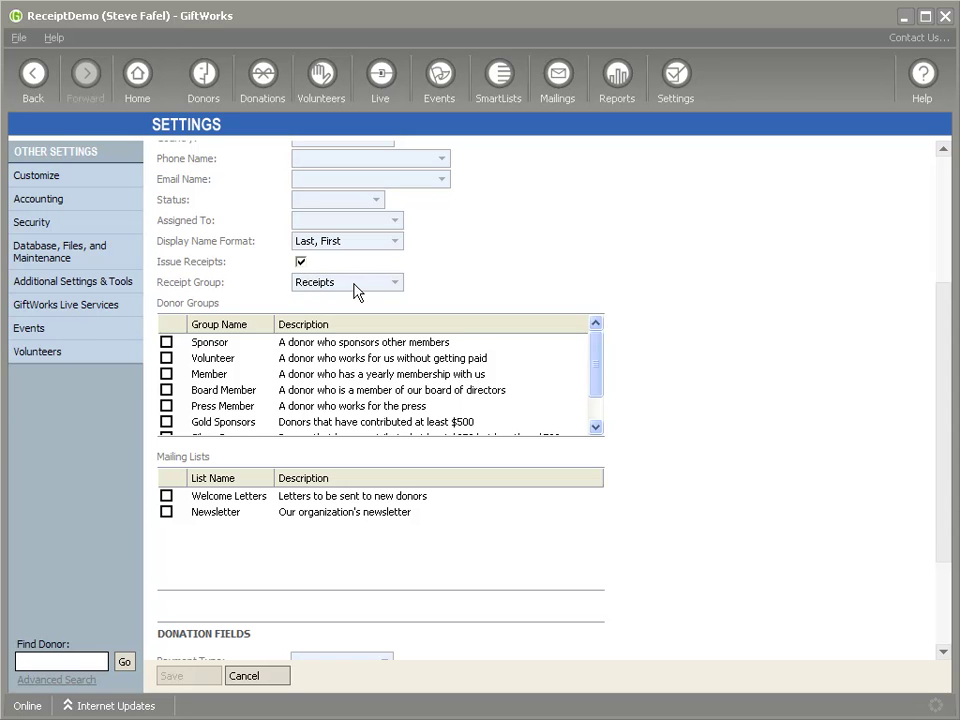
pyautogui.click(205, 80)
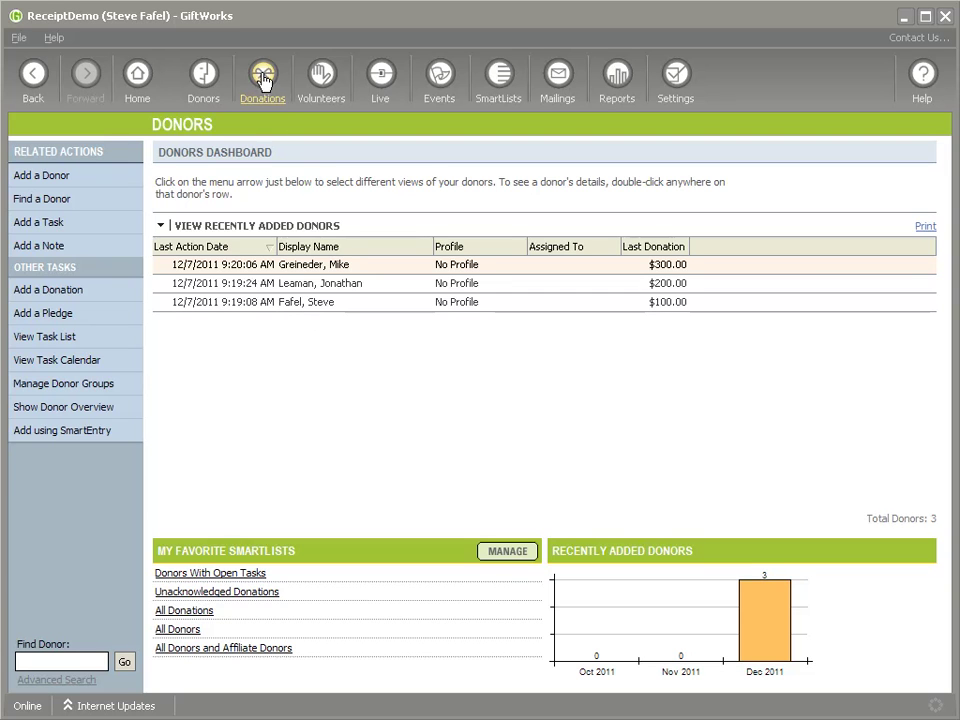
# Point out the donors in the list, starting with the one whose last gift was $100
pyautogui.click(308, 310)
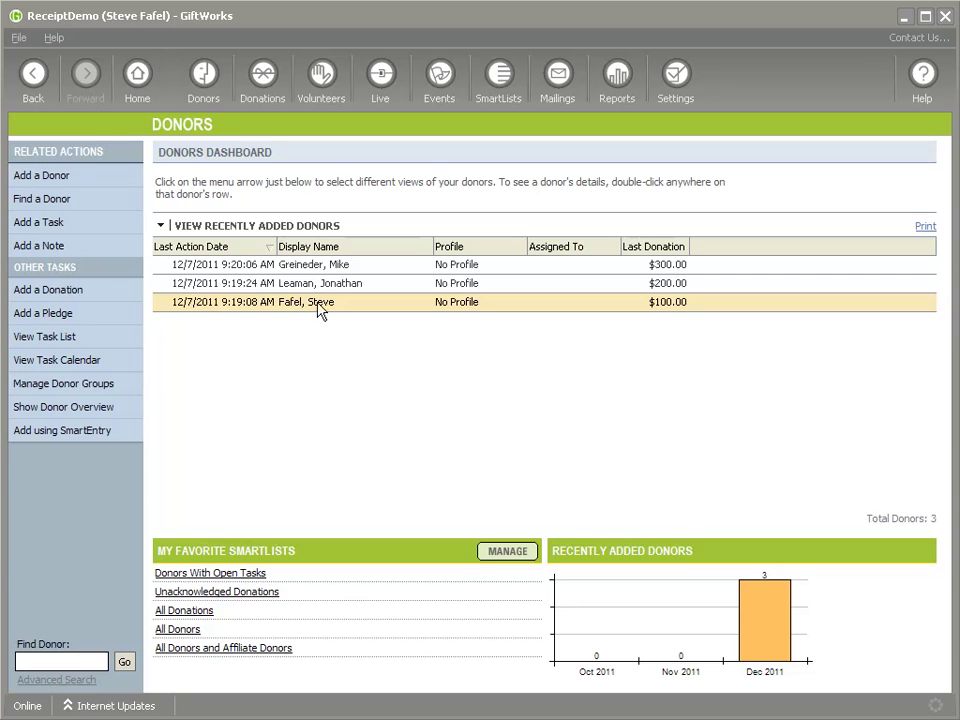
pyautogui.click(308, 286)
pyautogui.click(308, 267)
pyautogui.click(309, 285)
pyautogui.click(310, 302)
pyautogui.click(303, 266)
pyautogui.click(312, 284)
pyautogui.click(297, 304)
# Look over the $300 gift's edit form on Donations and cancel without changes
pyautogui.click(262, 75)
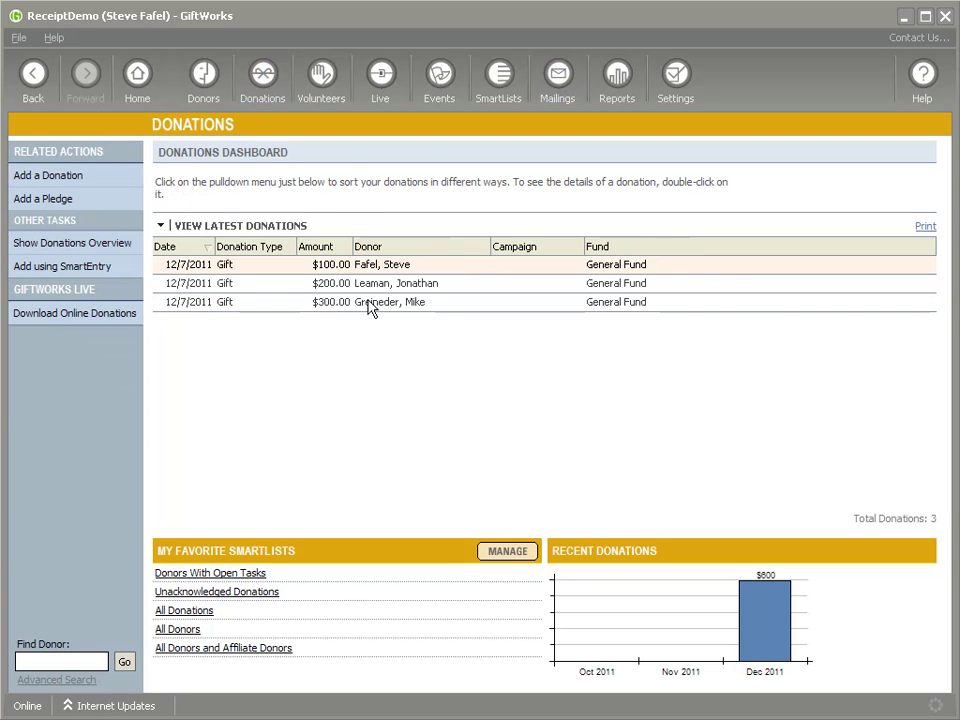
pyautogui.rightClick(370, 307)
pyautogui.click(403, 334)
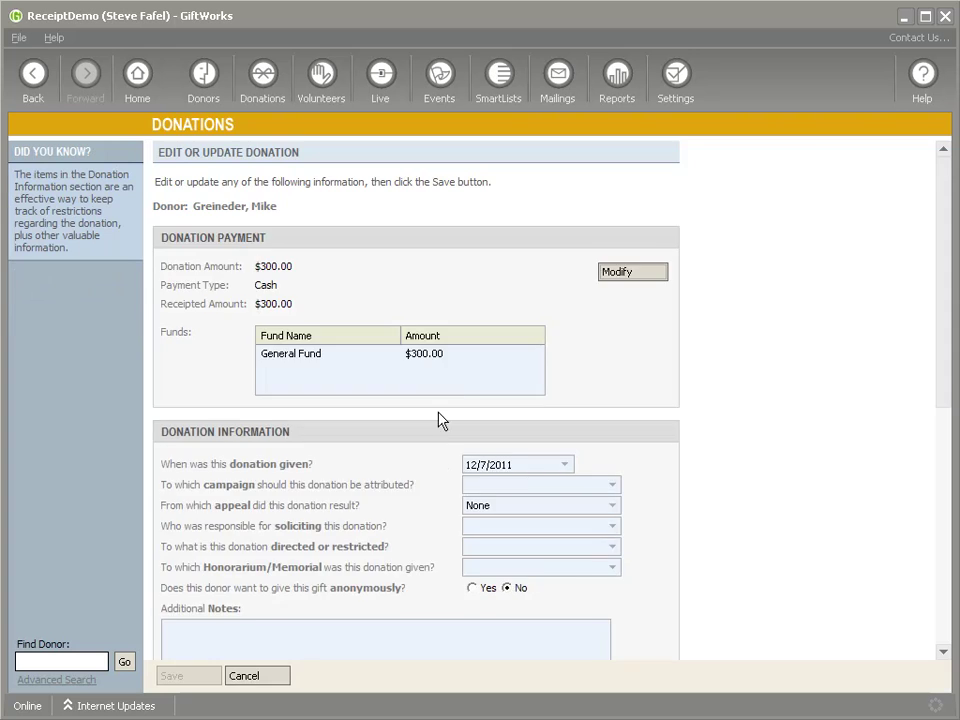
pyautogui.scroll(-5, 445, 415)
pyautogui.click(259, 679)
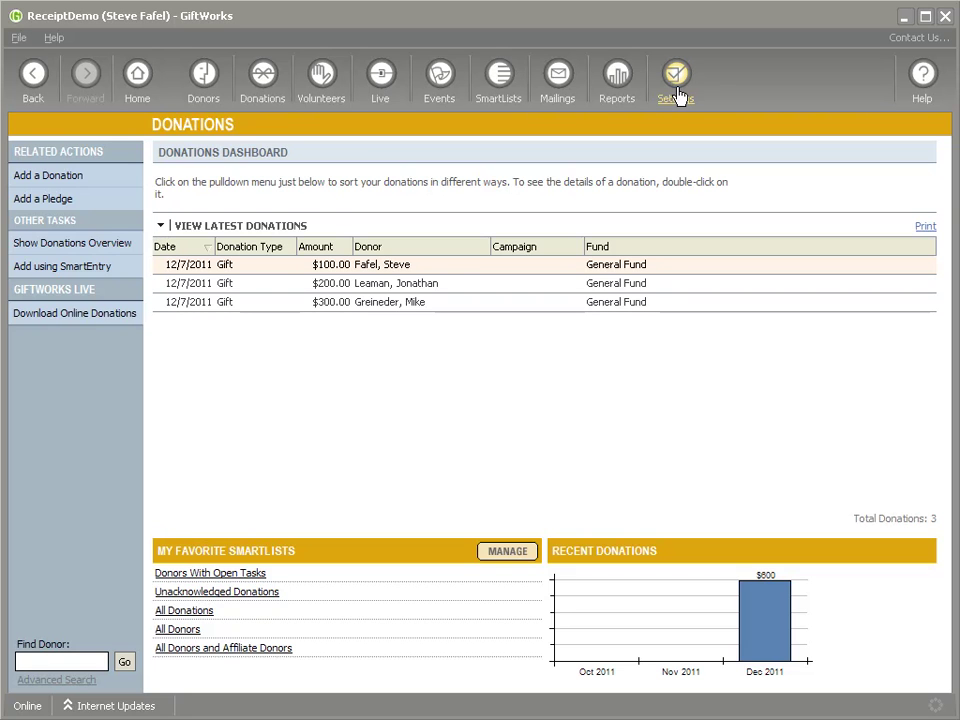
# Browse SmartUpdate options for receipt numbers, received-donation receipts and SmartList defaults, then cancel
pyautogui.click(677, 94)
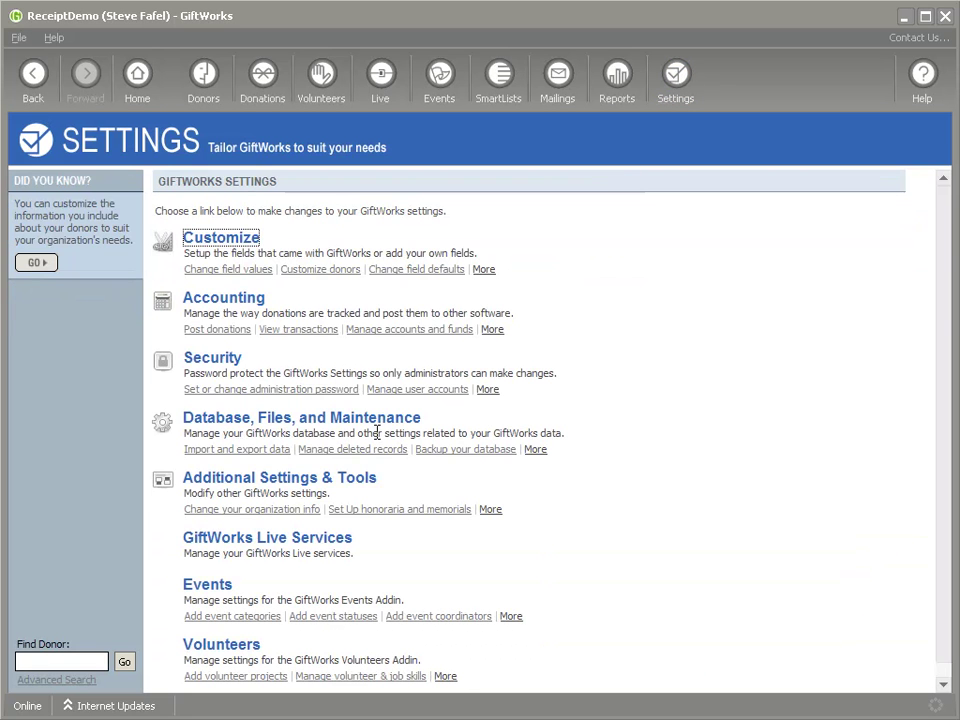
pyautogui.click(286, 487)
pyautogui.click(245, 405)
pyautogui.scroll(-3, 287, 611)
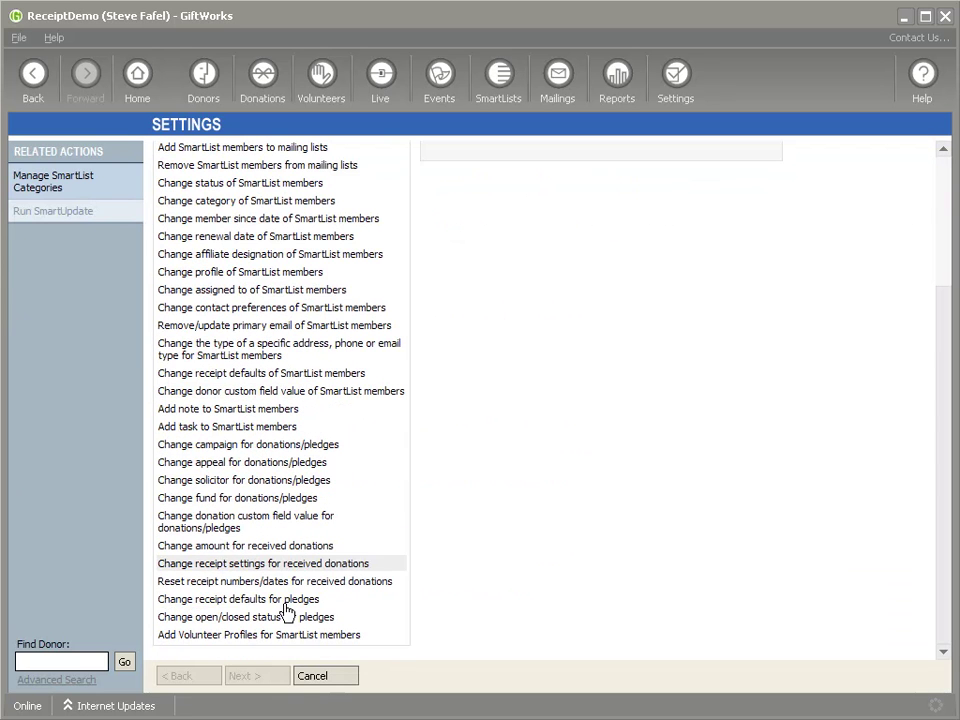
pyautogui.click(238, 580)
pyautogui.click(285, 564)
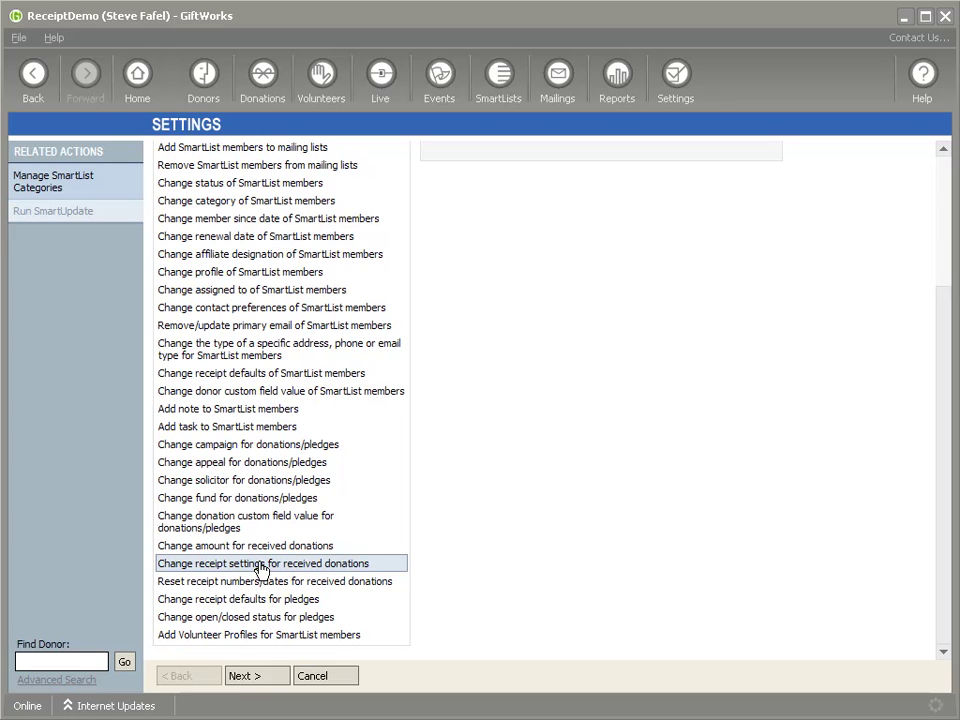
pyautogui.click(228, 377)
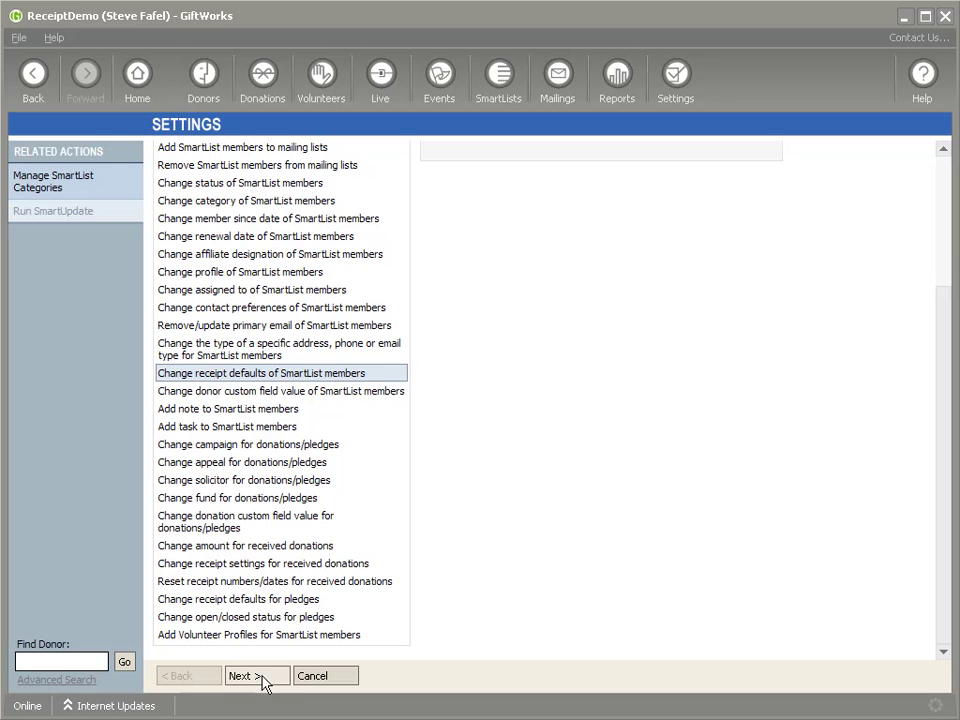
pyautogui.click(326, 679)
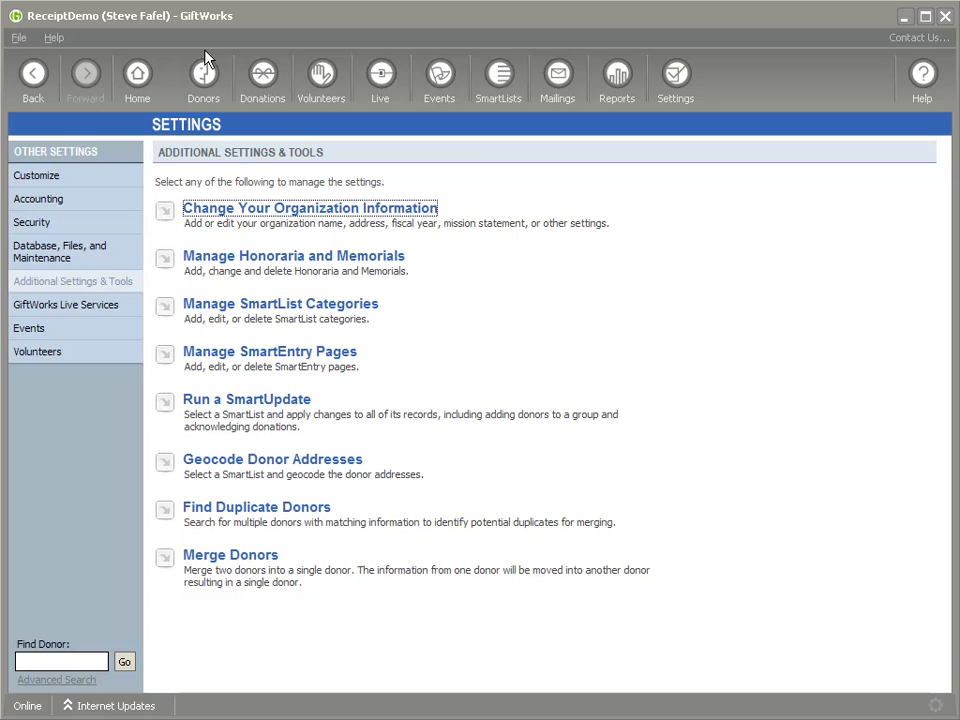